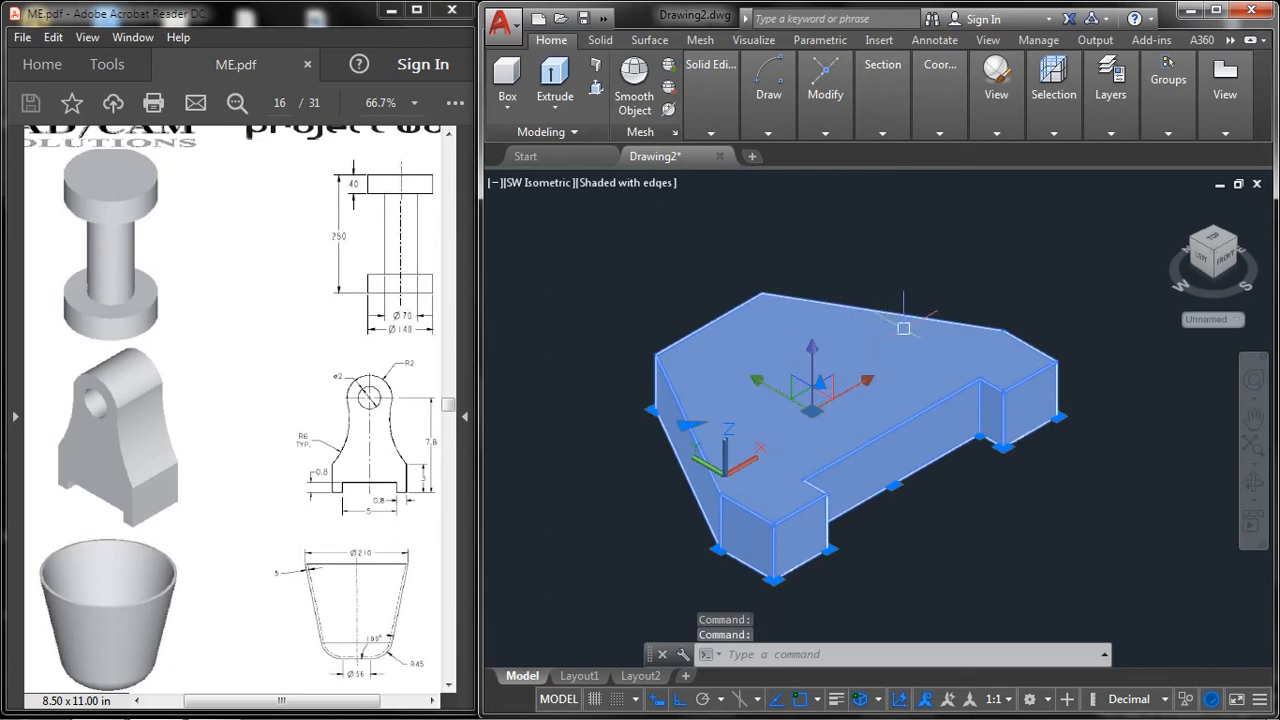
# Step: Erase the selected solid and set the viewport to the Top view with the 2D Wireframe visual style
pyautogui.write('E')
pyautogui.press('Return')
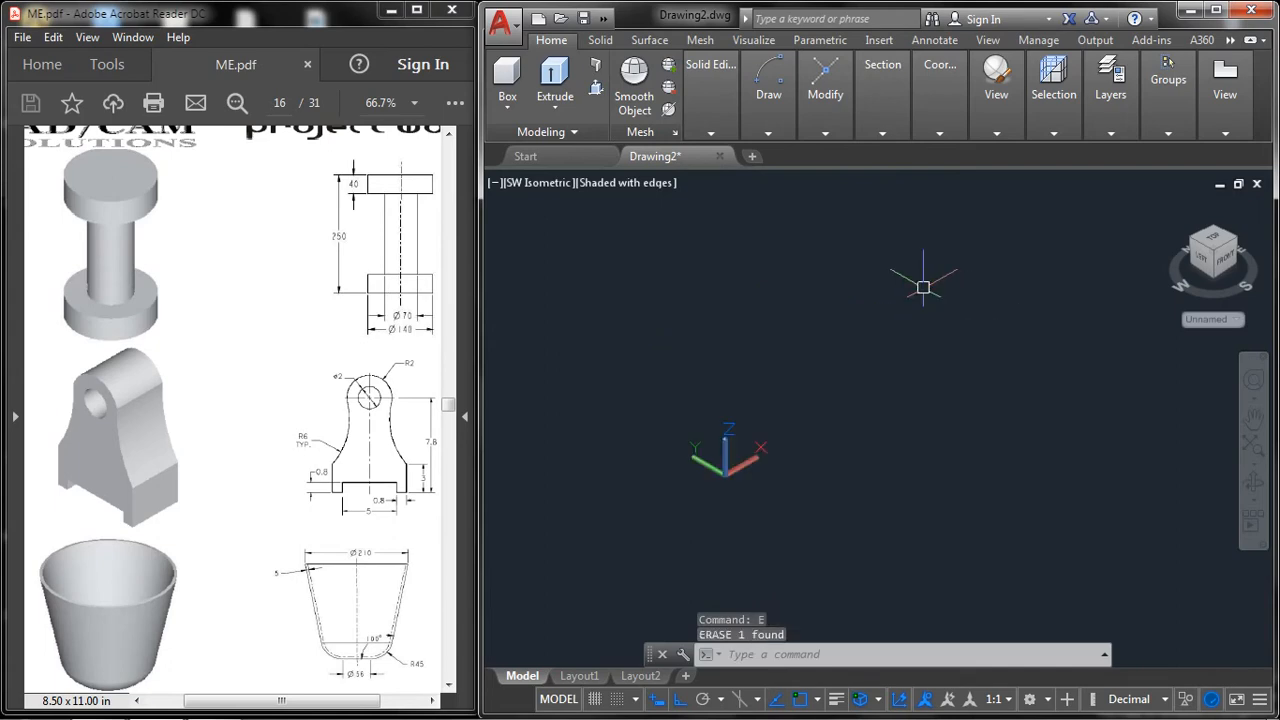
pyautogui.click(544, 184)
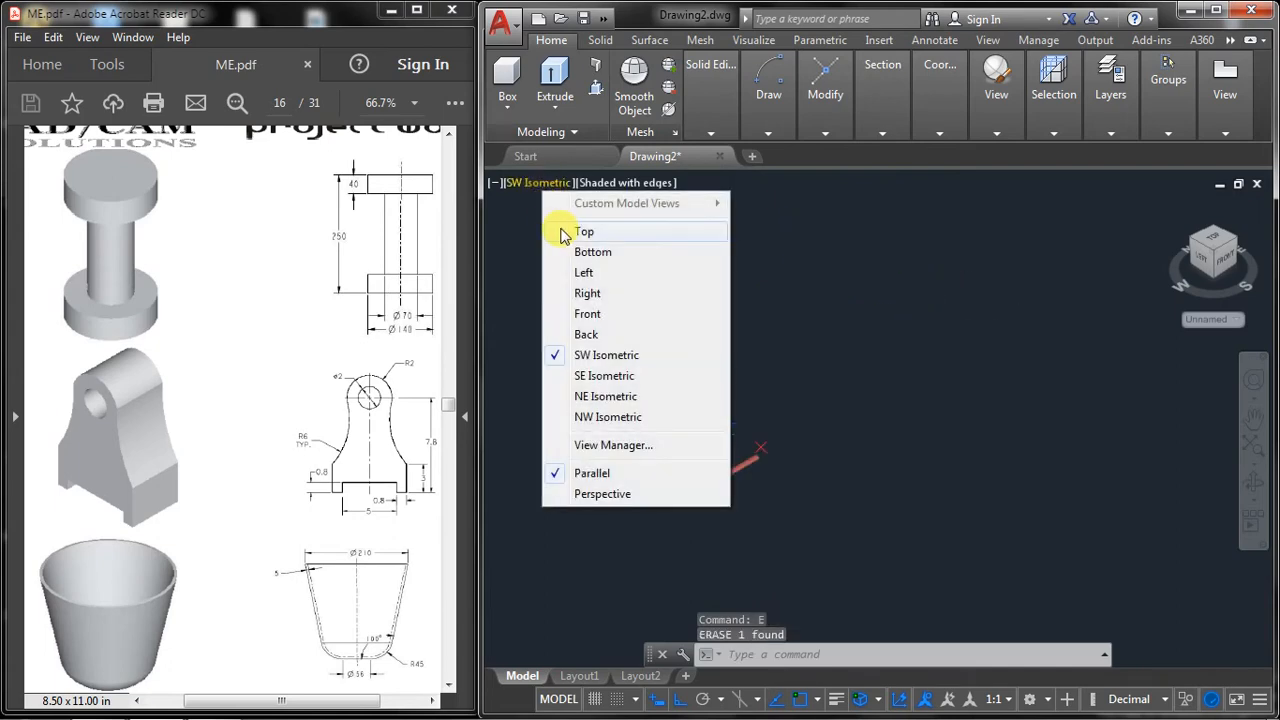
pyautogui.click(525, 229)
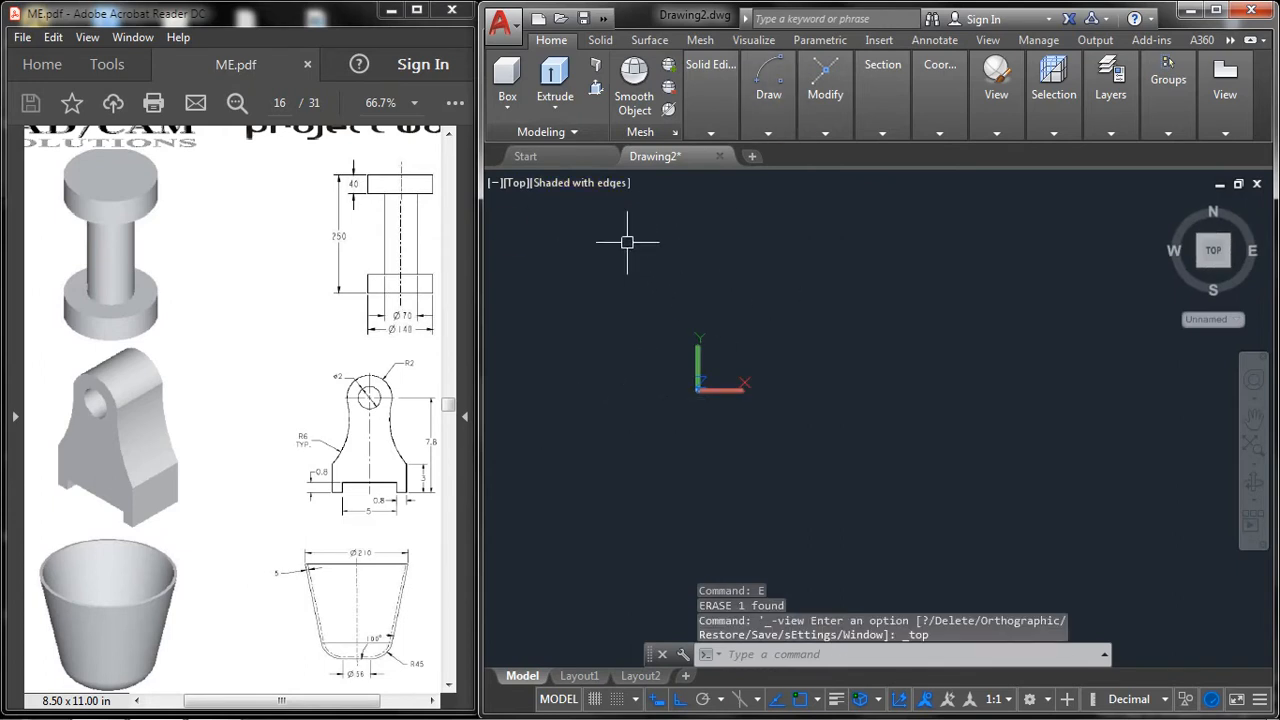
pyautogui.click(590, 184)
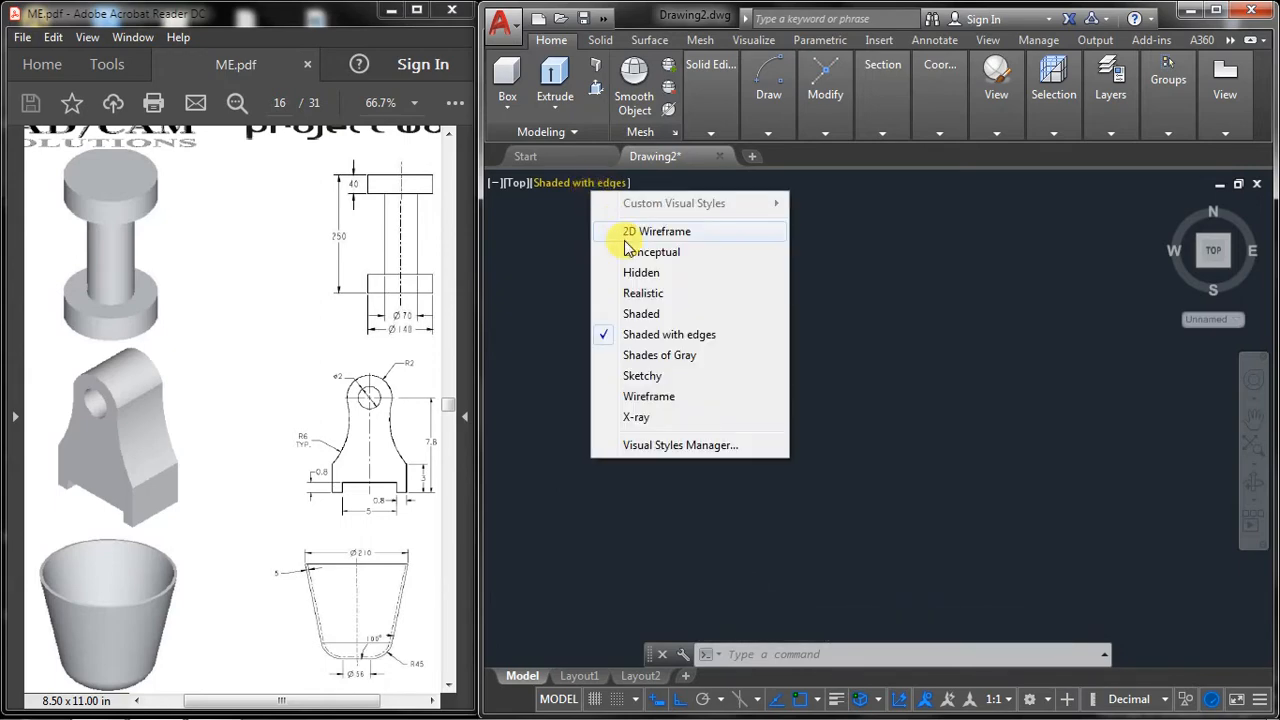
pyautogui.click(628, 233)
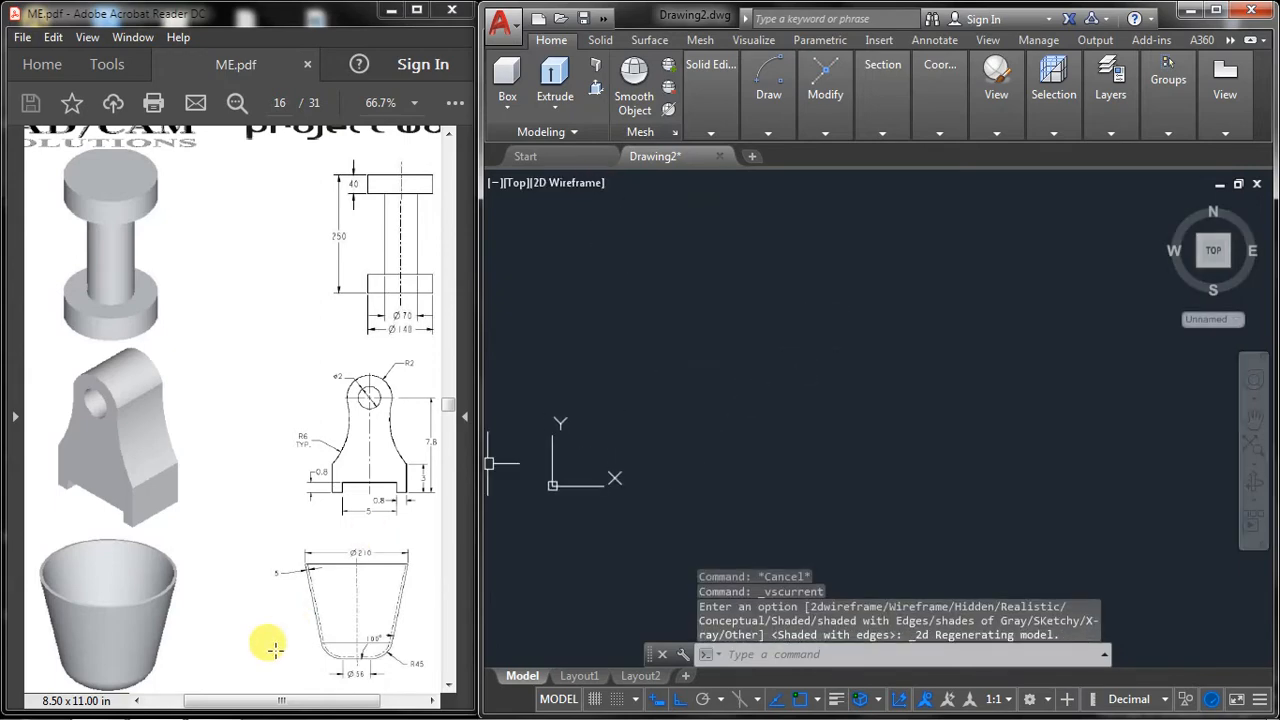
# Step: Draw an 80-unit horizontal base line to the right, followed by a 40-unit vertical line up from its end
pyautogui.moveTo(283, 698); pyautogui.dragTo(297, 707)
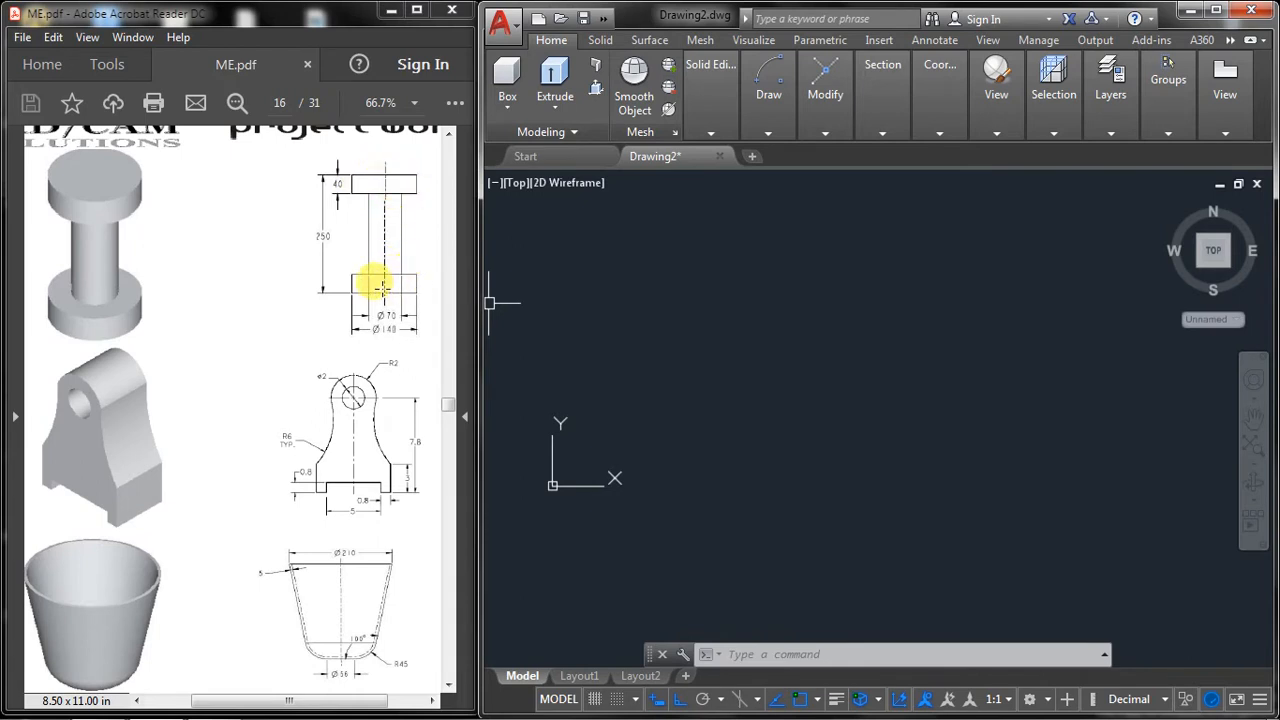
pyautogui.click(721, 293)
pyautogui.click(642, 348)
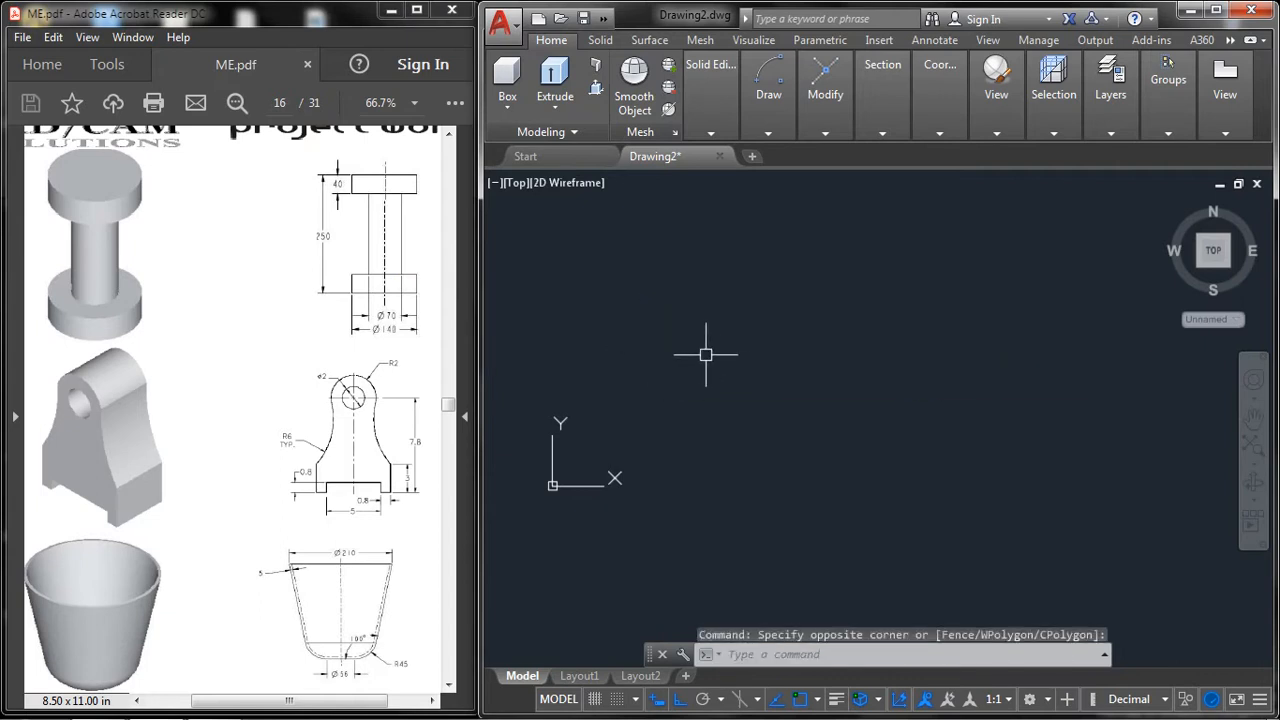
pyautogui.write('l')
pyautogui.press('Return')
pyautogui.moveTo(736, 405); pyautogui.dragTo(721, 397, button='middle')
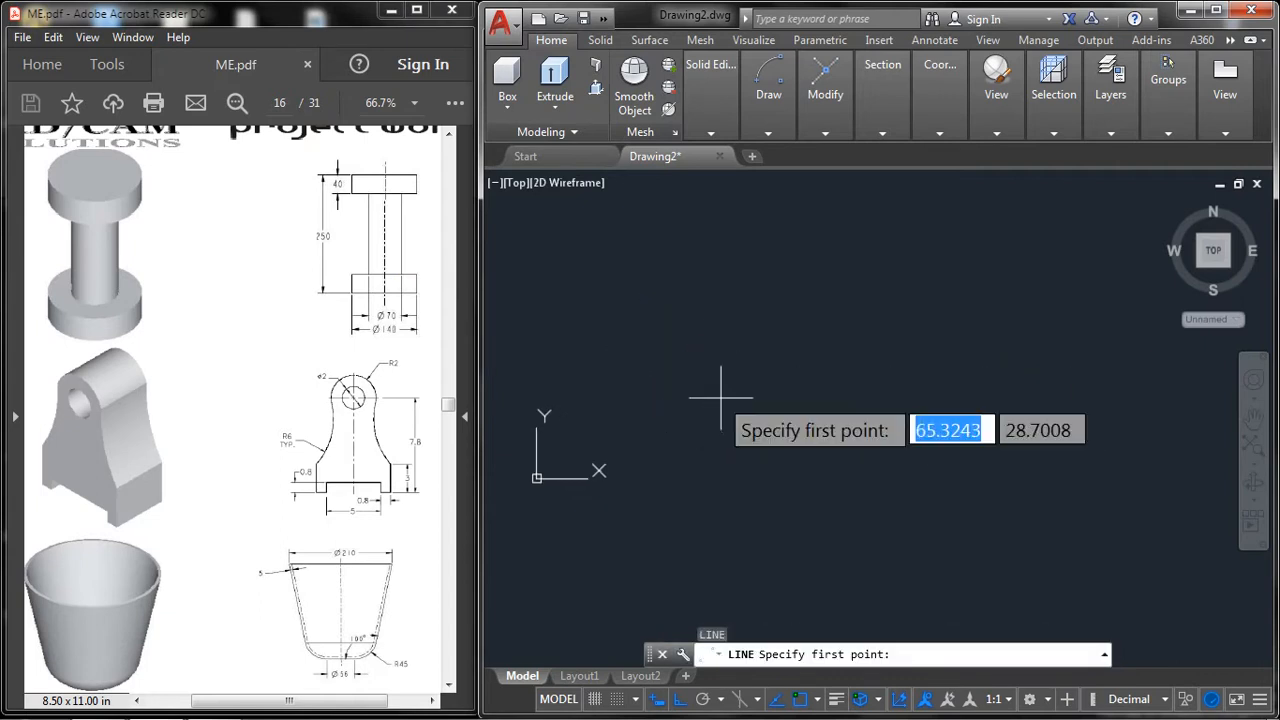
pyautogui.click(726, 451)
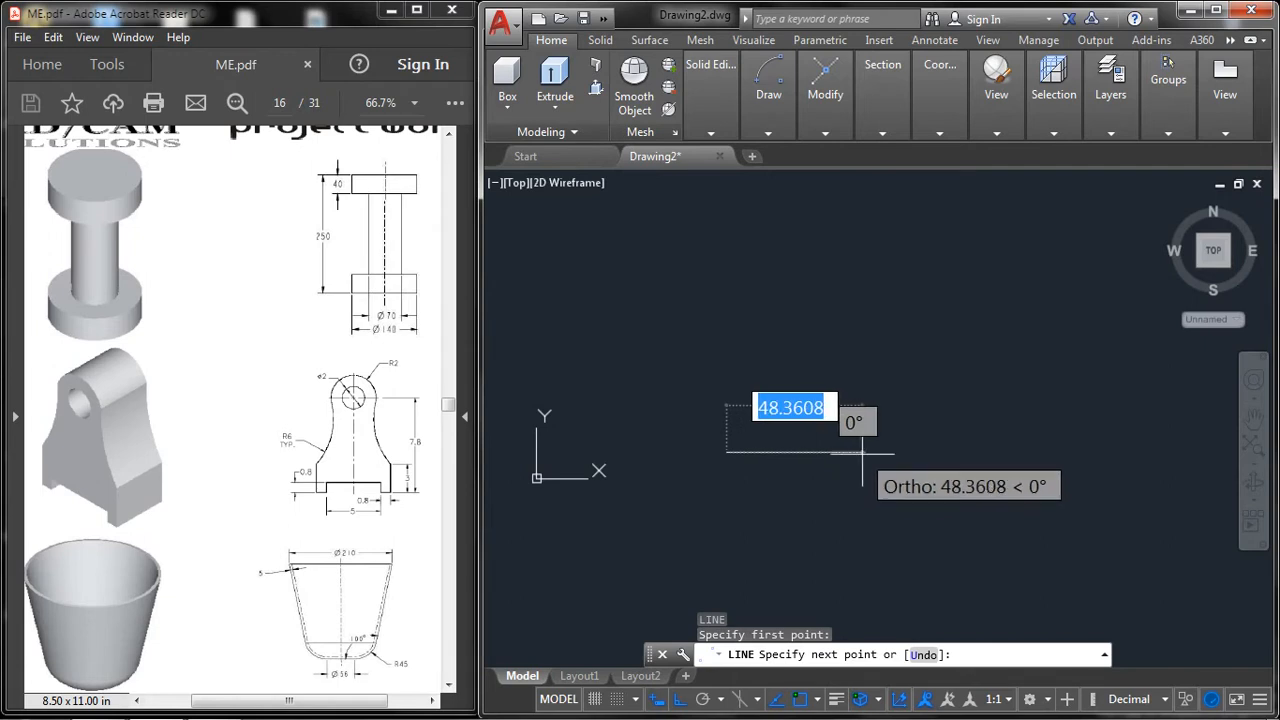
pyautogui.write('80')
pyautogui.press('Return')
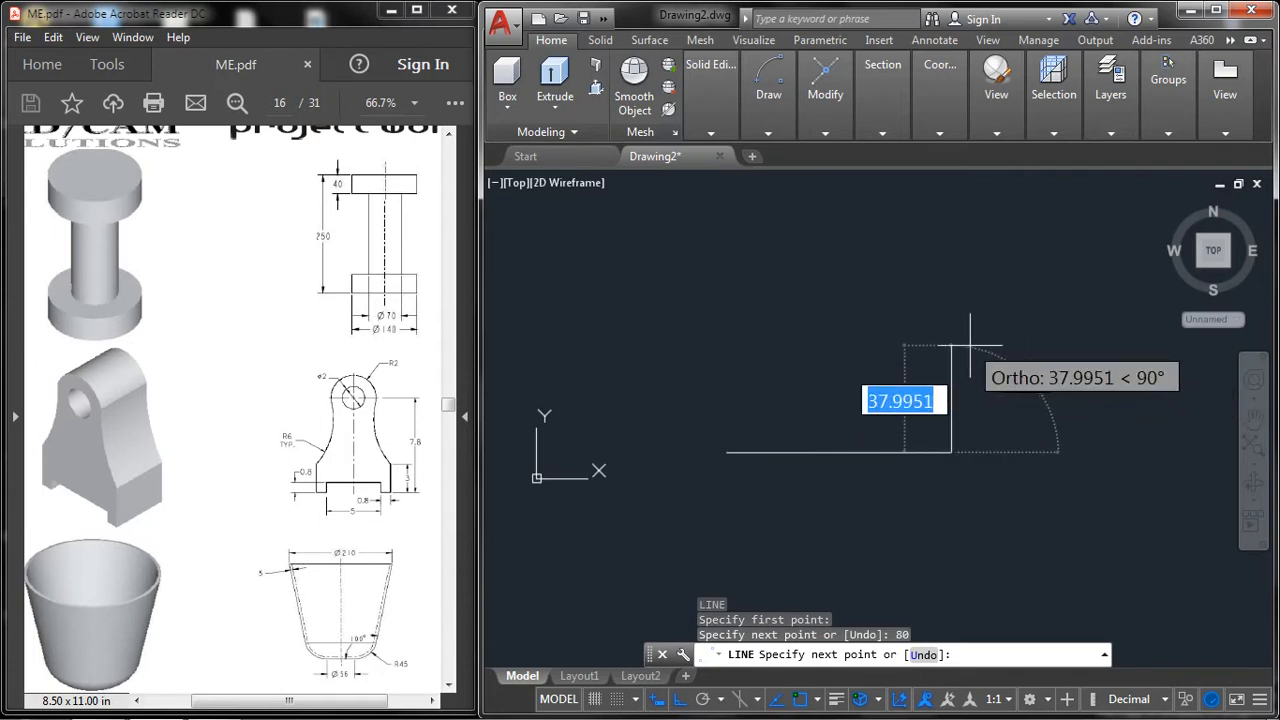
pyautogui.write('40')
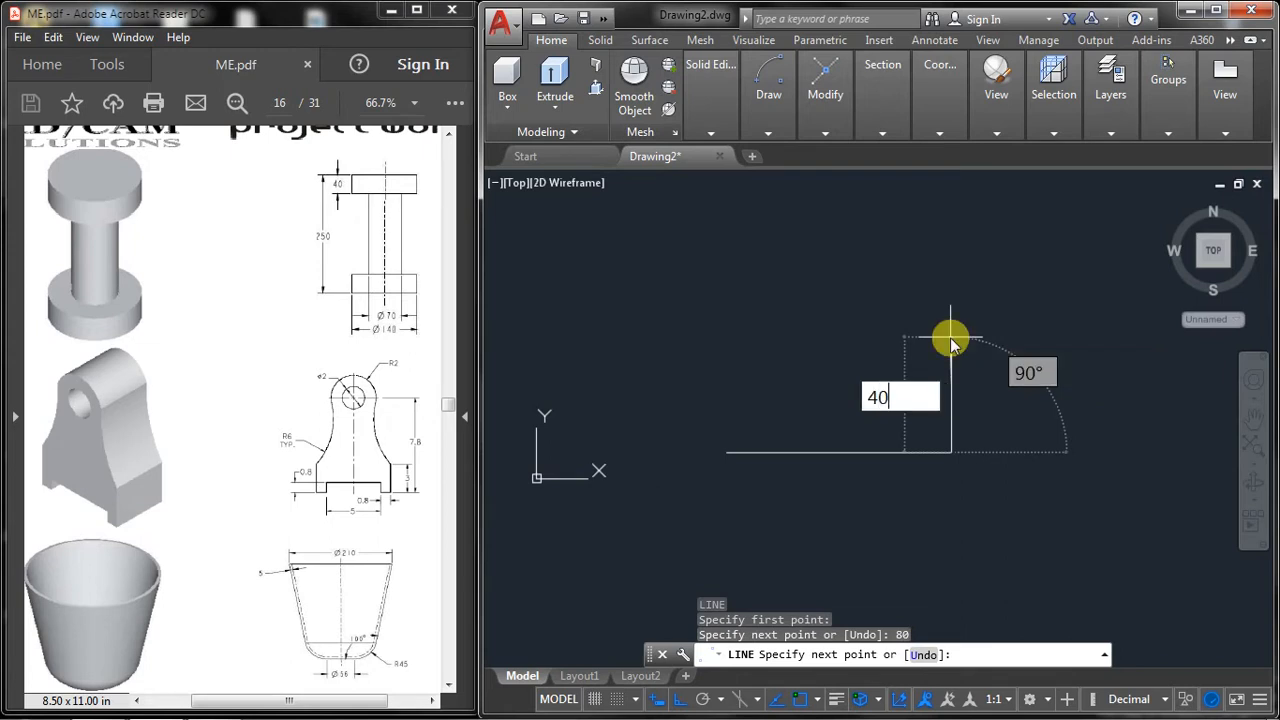
pyautogui.press('Return')
pyautogui.press('Return')
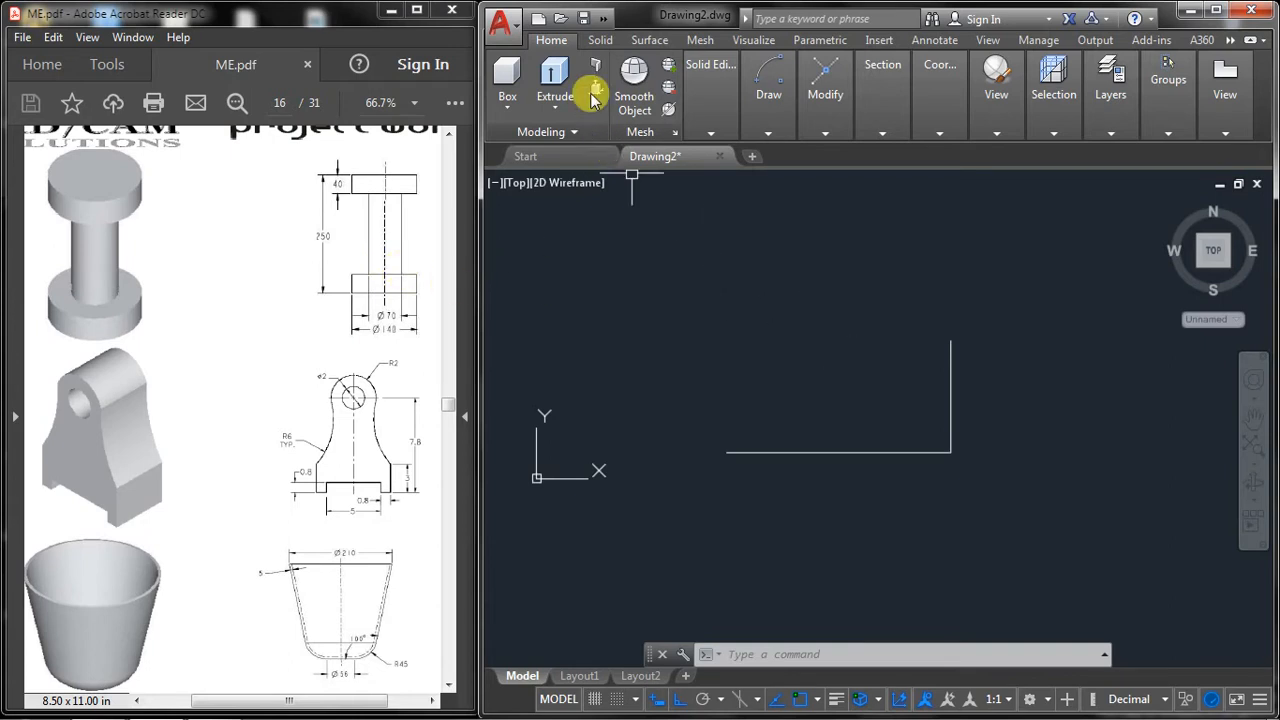
# Step: Draw a 35-unit line to the left from the upper end of the 40-unit vertical line
pyautogui.write('l')
pyautogui.press('Return')
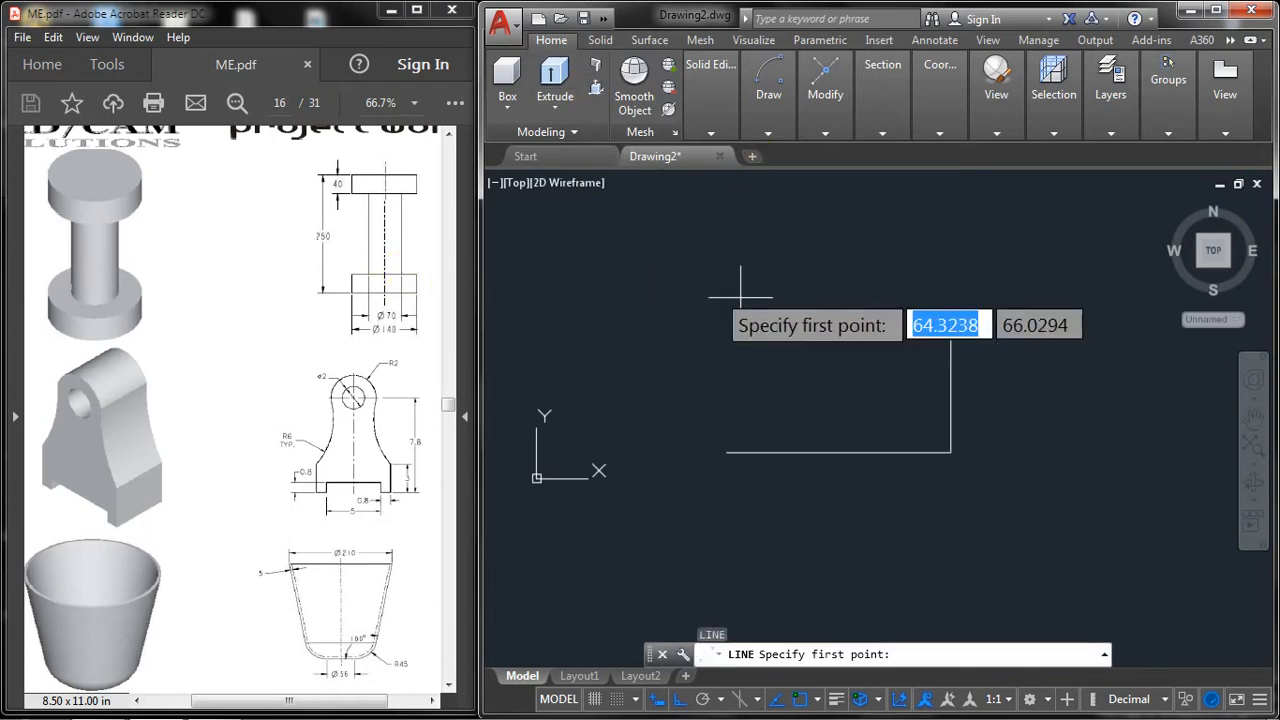
pyautogui.click(950, 341)
pyautogui.write('35')
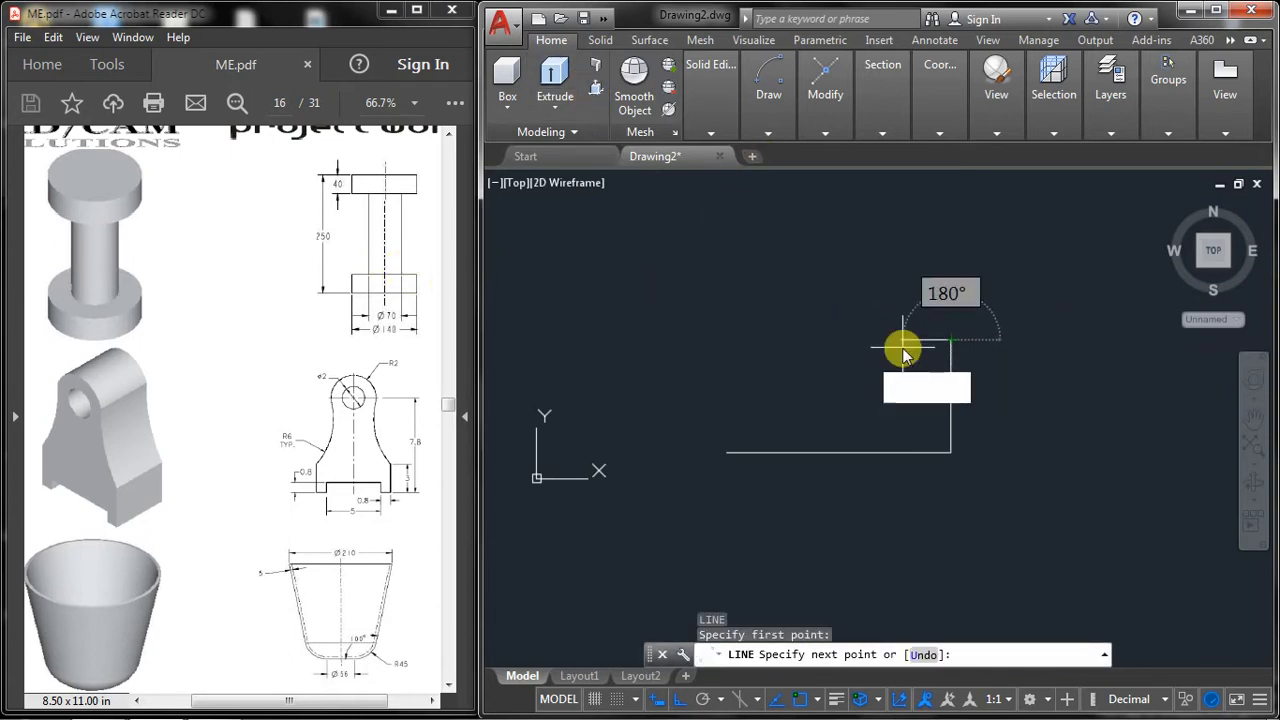
pyautogui.press('Return')
pyautogui.moveTo(878, 255); pyautogui.dragTo(878, 448, button='middle')
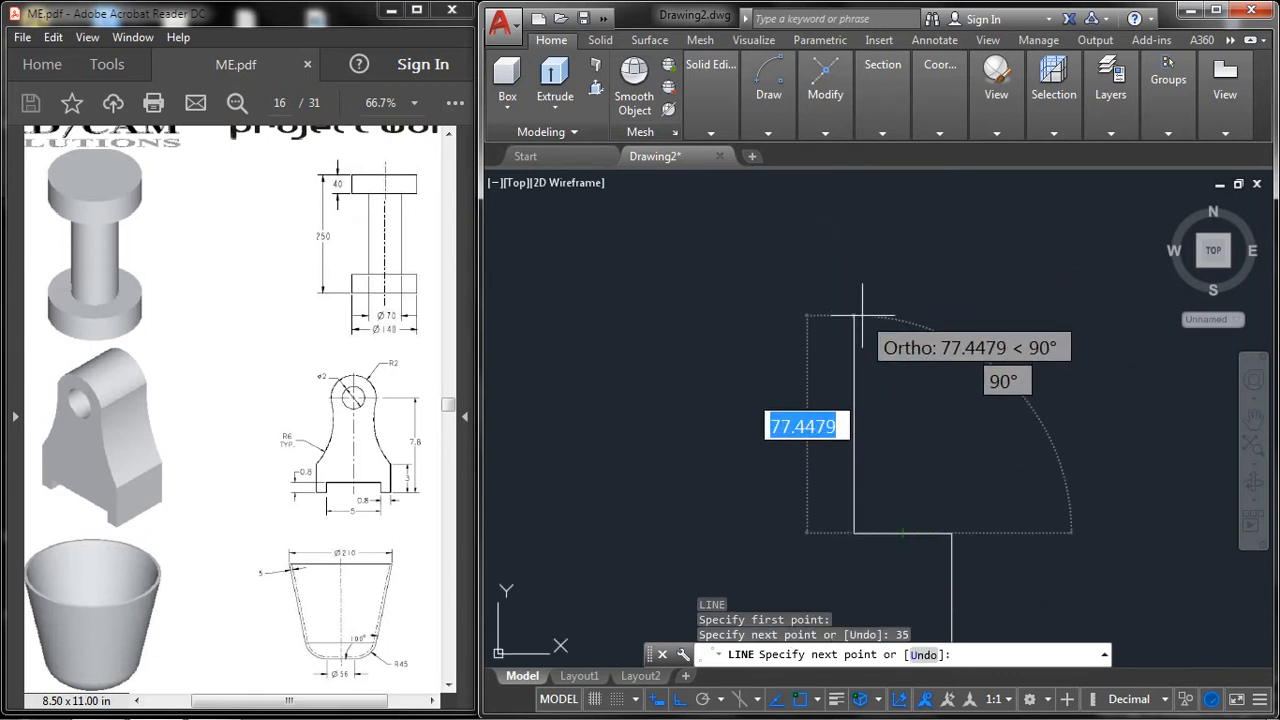
pyautogui.press('Return')
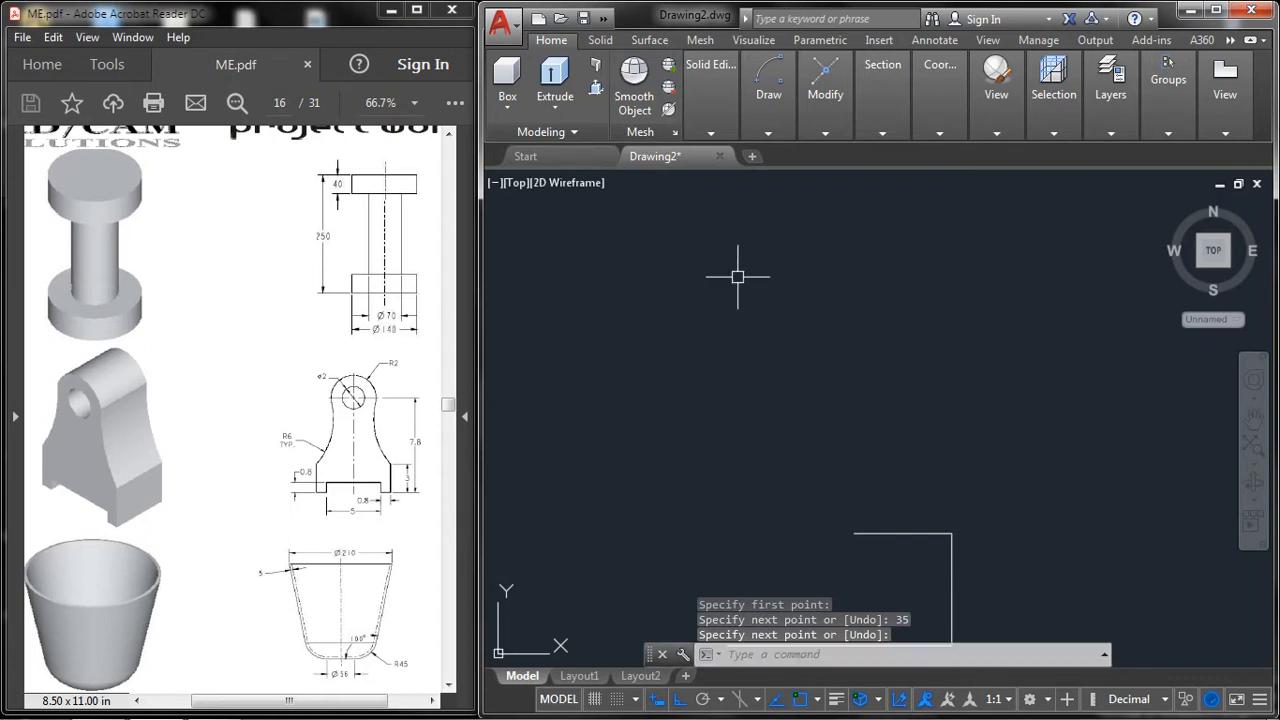
pyautogui.moveTo(732, 334); pyautogui.dragTo(743, 268, button='middle')
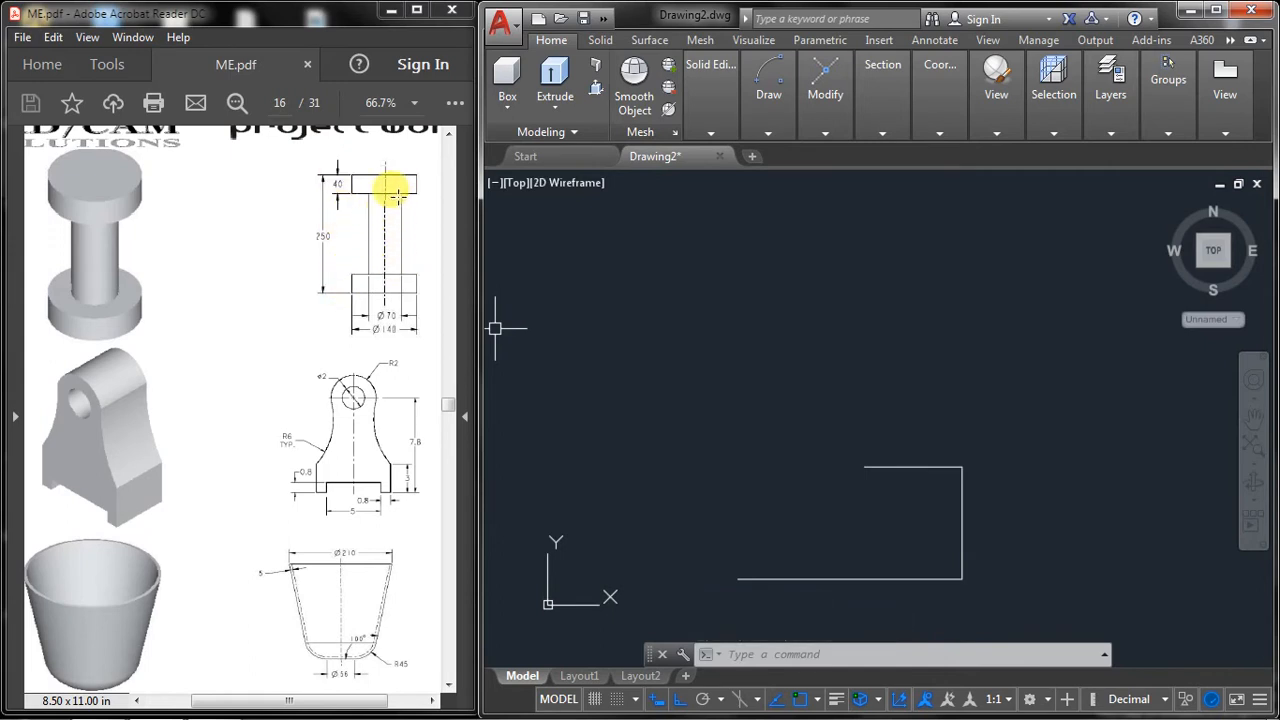
# Step: Start a new line at the left end of the 35-unit horizontal line
pyautogui.click(794, 294)
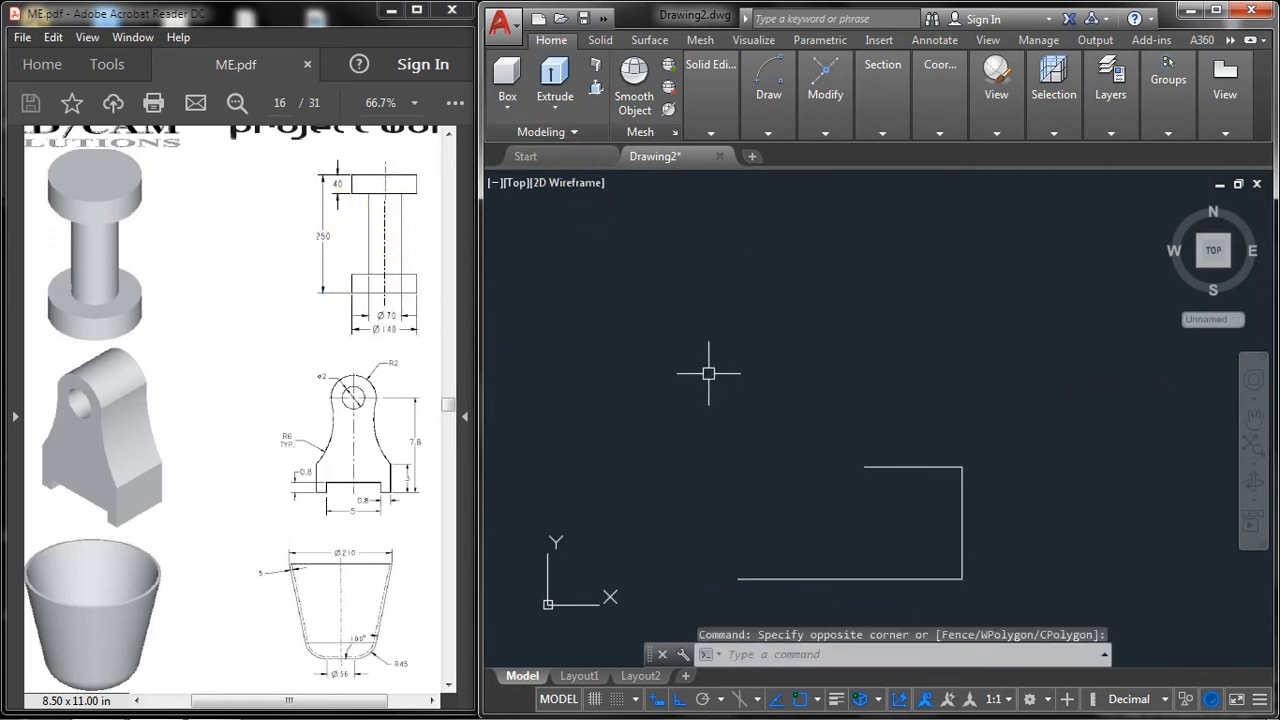
pyautogui.write('l')
pyautogui.press('Return')
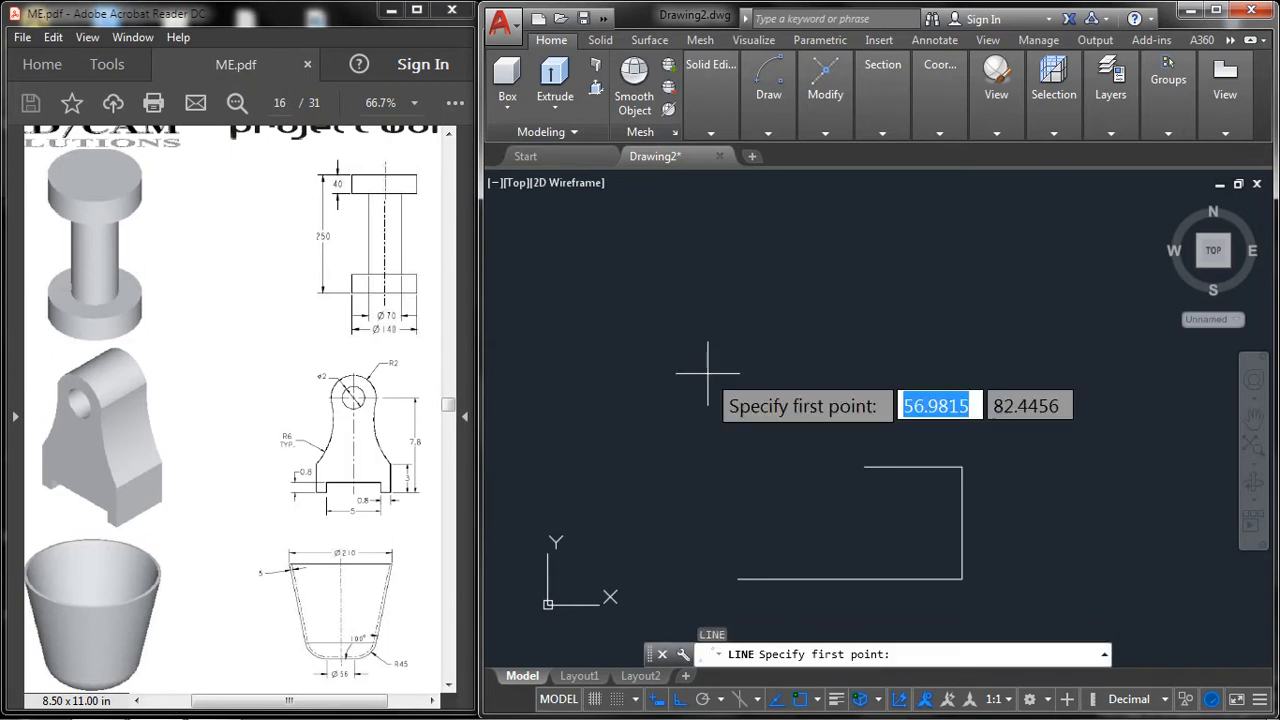
pyautogui.click(864, 466)
pyautogui.write('70')
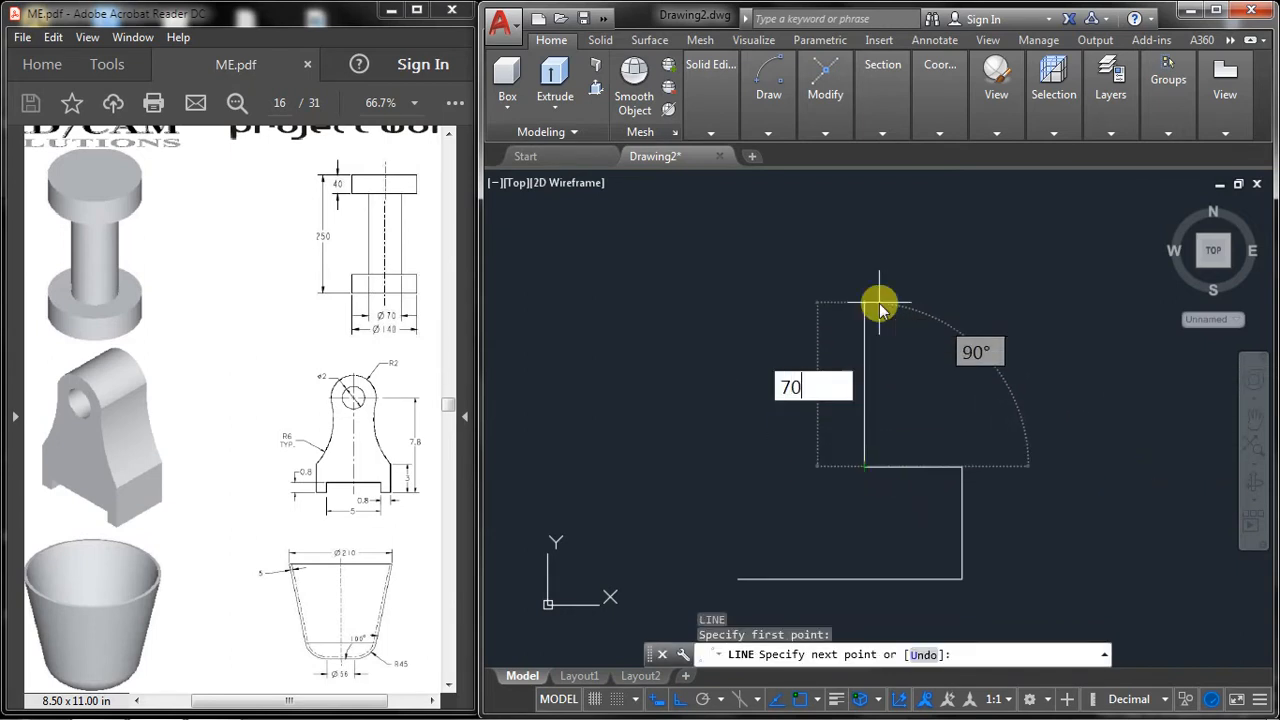
pyautogui.press('Return')
pyautogui.moveTo(928, 240); pyautogui.dragTo(925, 267, button='middle')
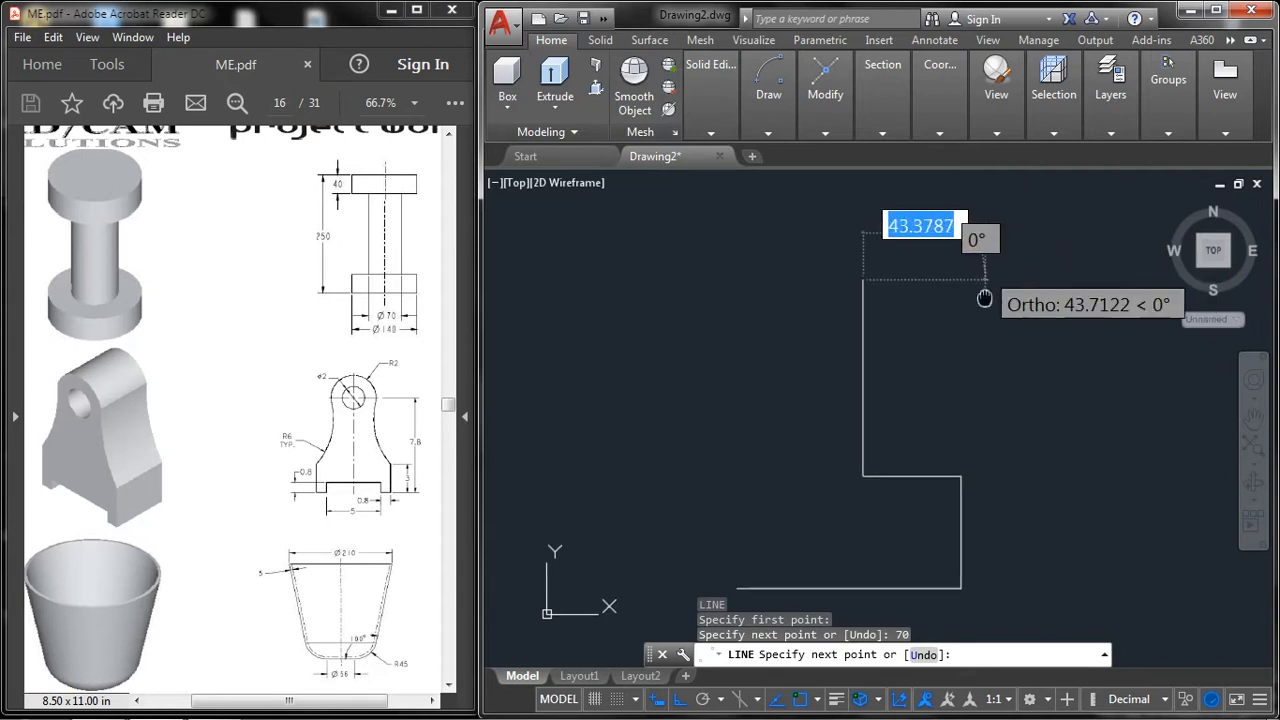
pyautogui.hotkey('ctrl', 'z')
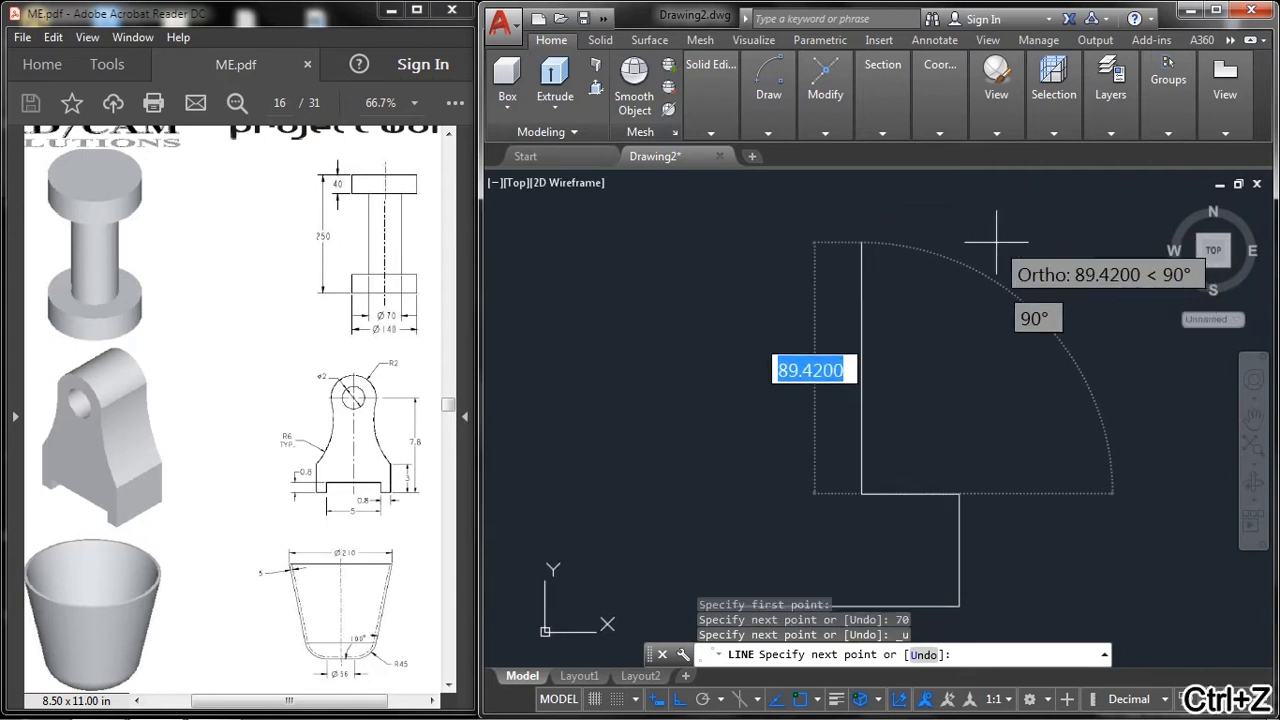
# Step: Continue the line 170 units up, 35 units right and 40 units up to outline the shaft and upper flange
pyautogui.write('170')
pyautogui.press('Return')
pyautogui.scroll(-3, 996, 250)
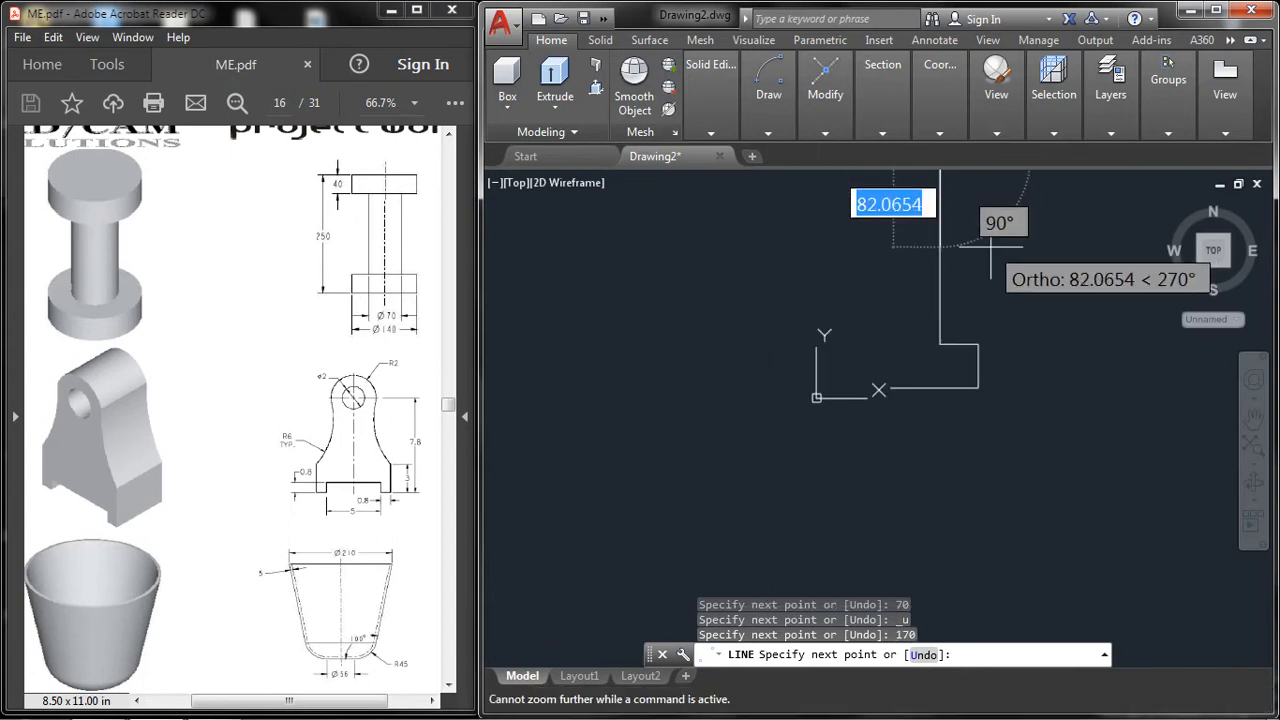
pyautogui.scroll(2, 894, 367)
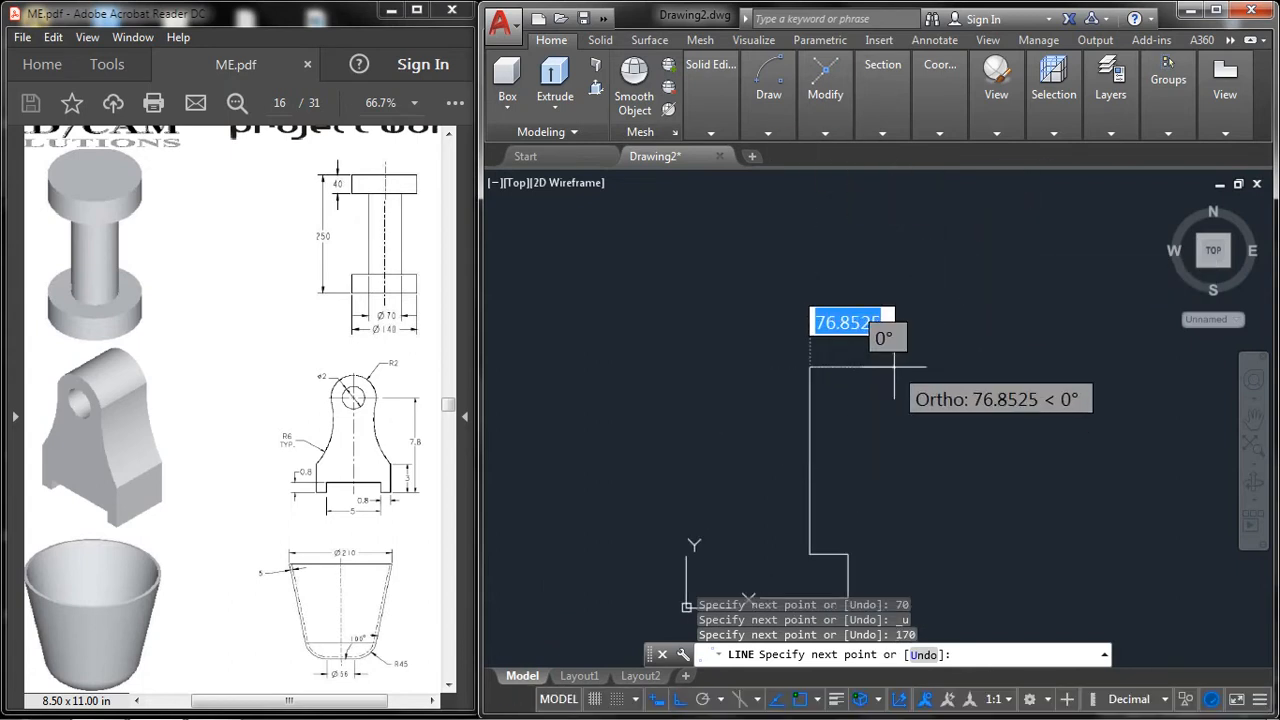
pyautogui.write('35')
pyautogui.press('Return')
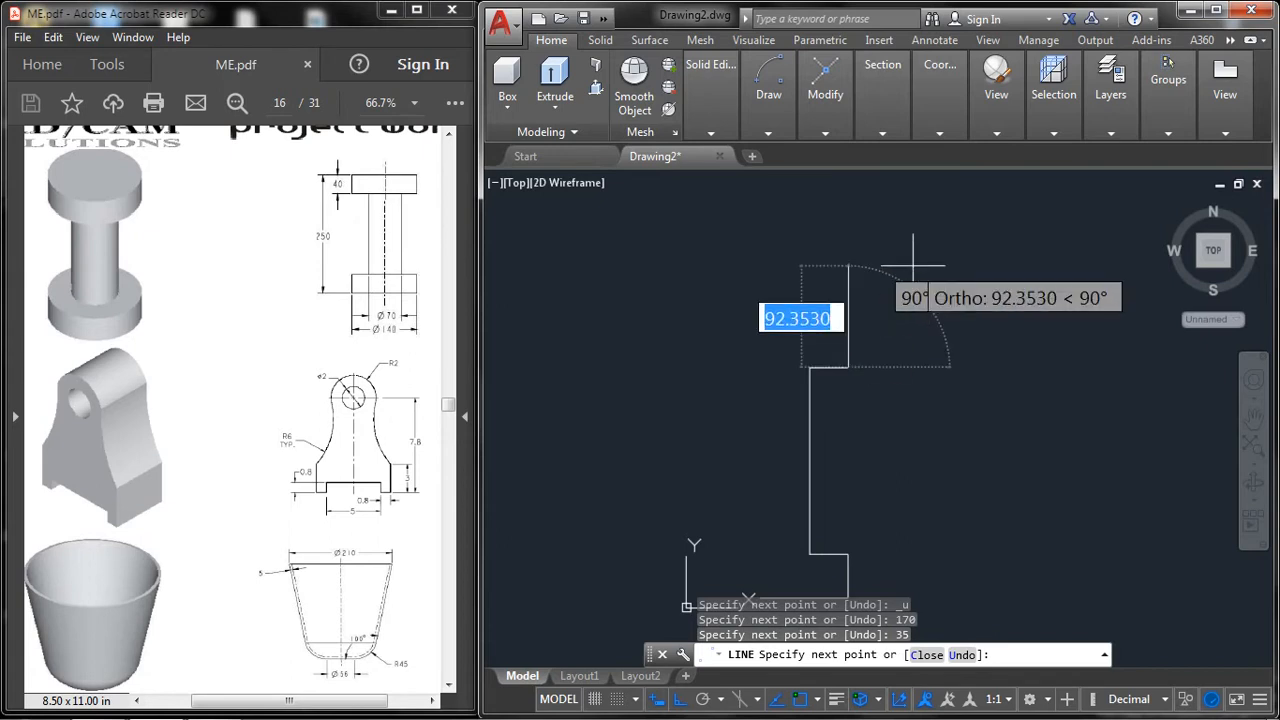
pyautogui.write('40')
pyautogui.press('Return')
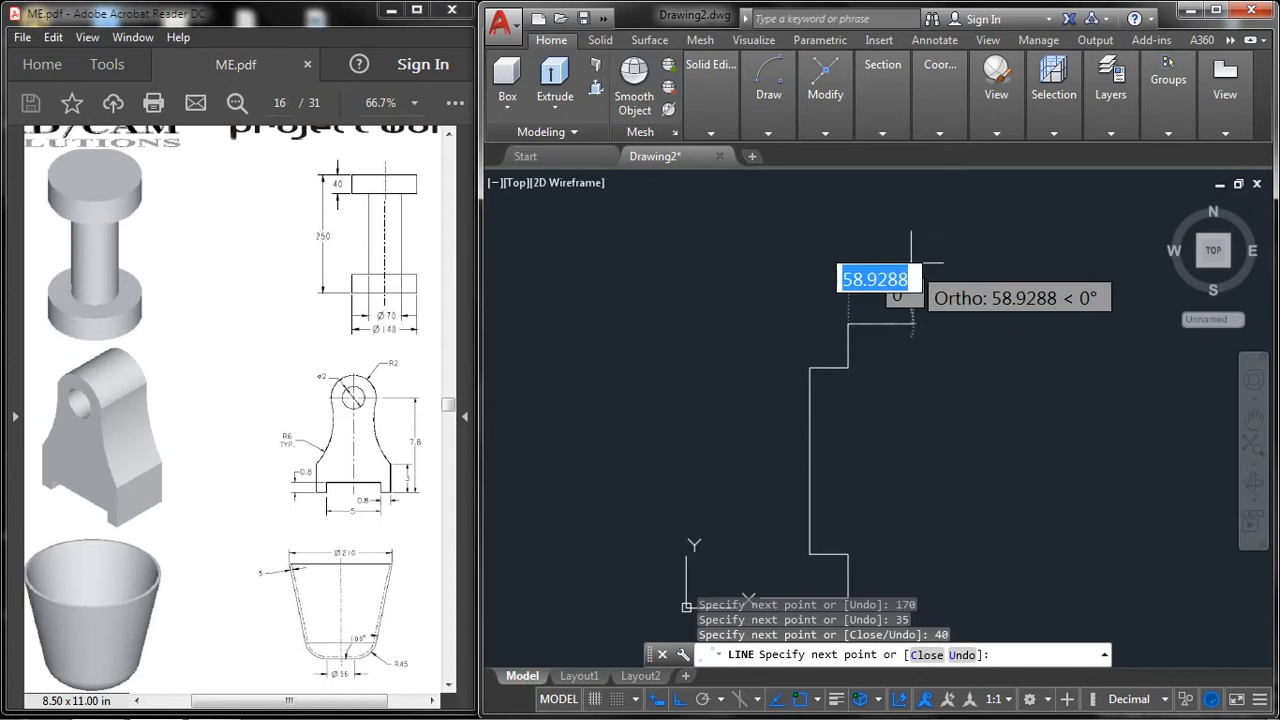
# Step: Draw the 80-unit top edge to the left and close the profile down to the base line's left end
pyautogui.moveTo(745, 320); pyautogui.dragTo(825, 242, button='middle')
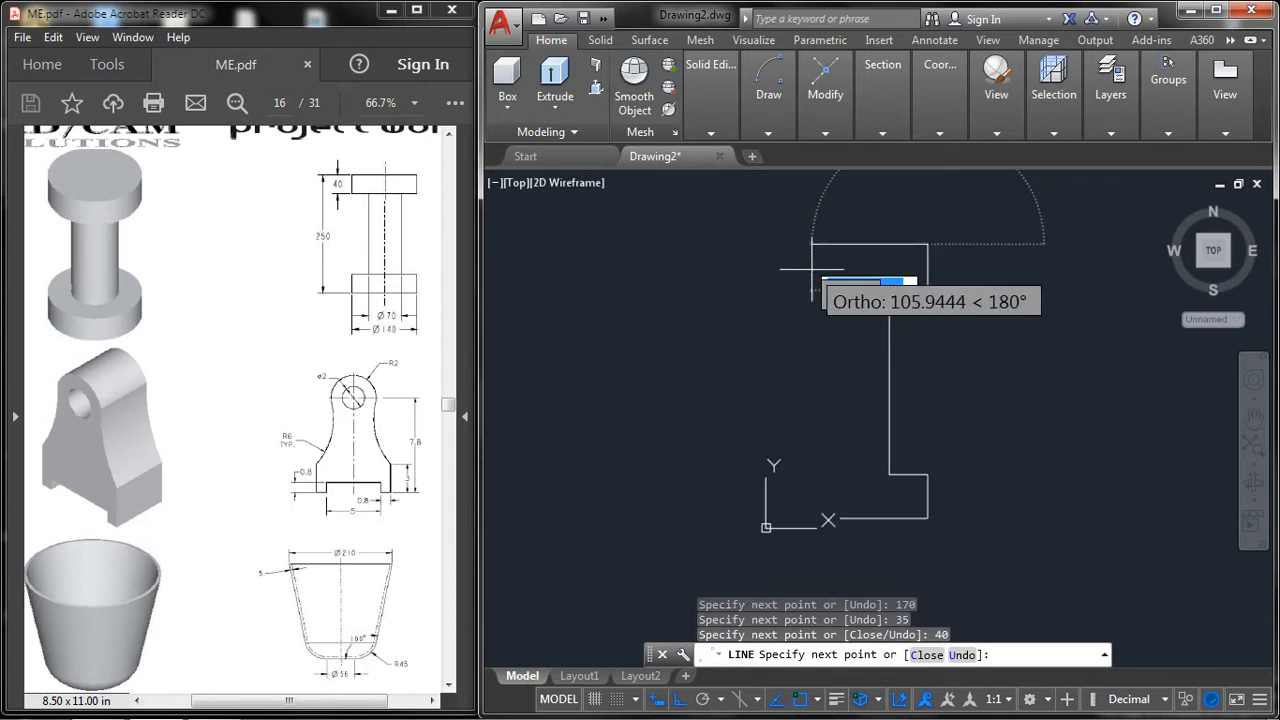
pyautogui.write('80')
pyautogui.press('Return')
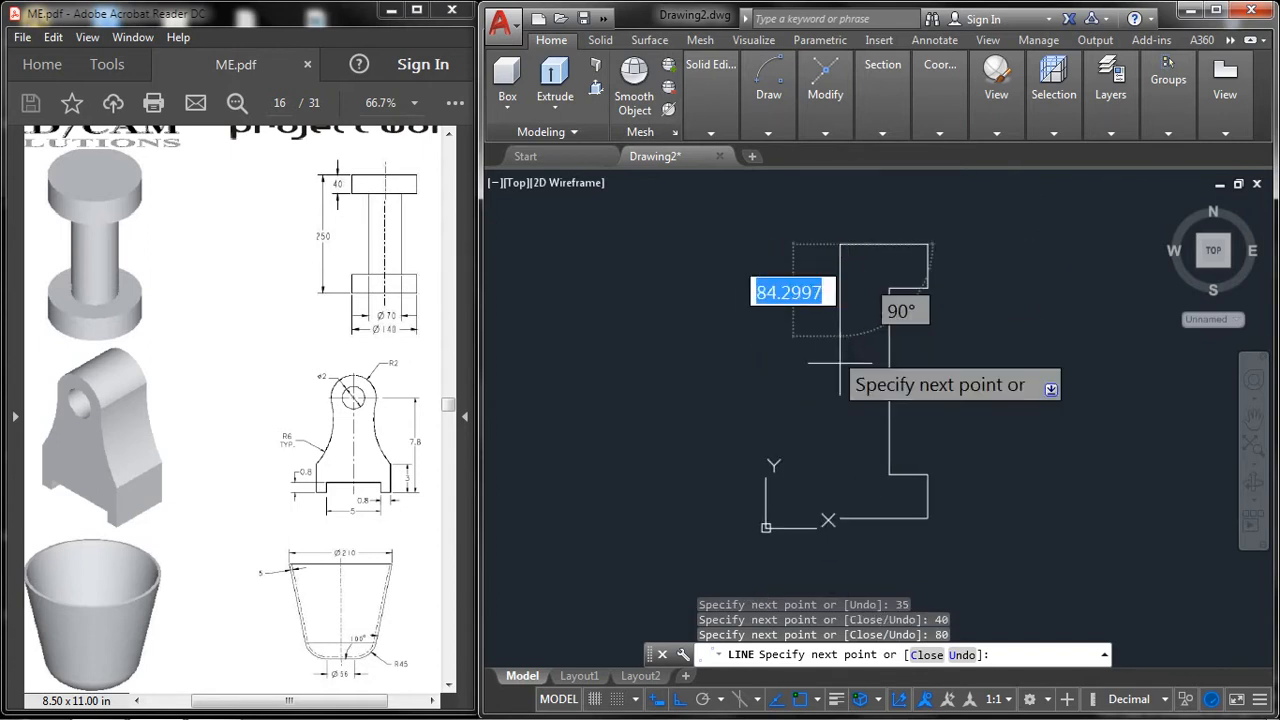
pyautogui.rightClick(870, 522)
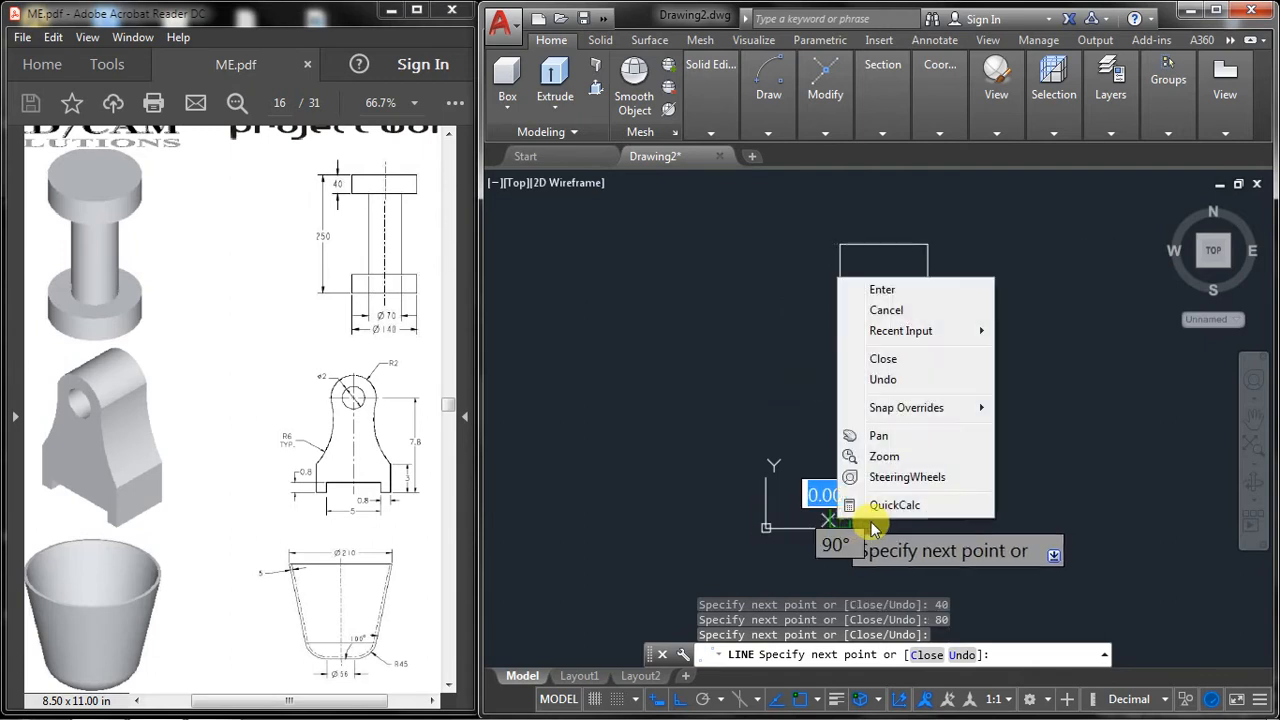
pyautogui.click(885, 310)
pyautogui.scroll(1, 900, 289)
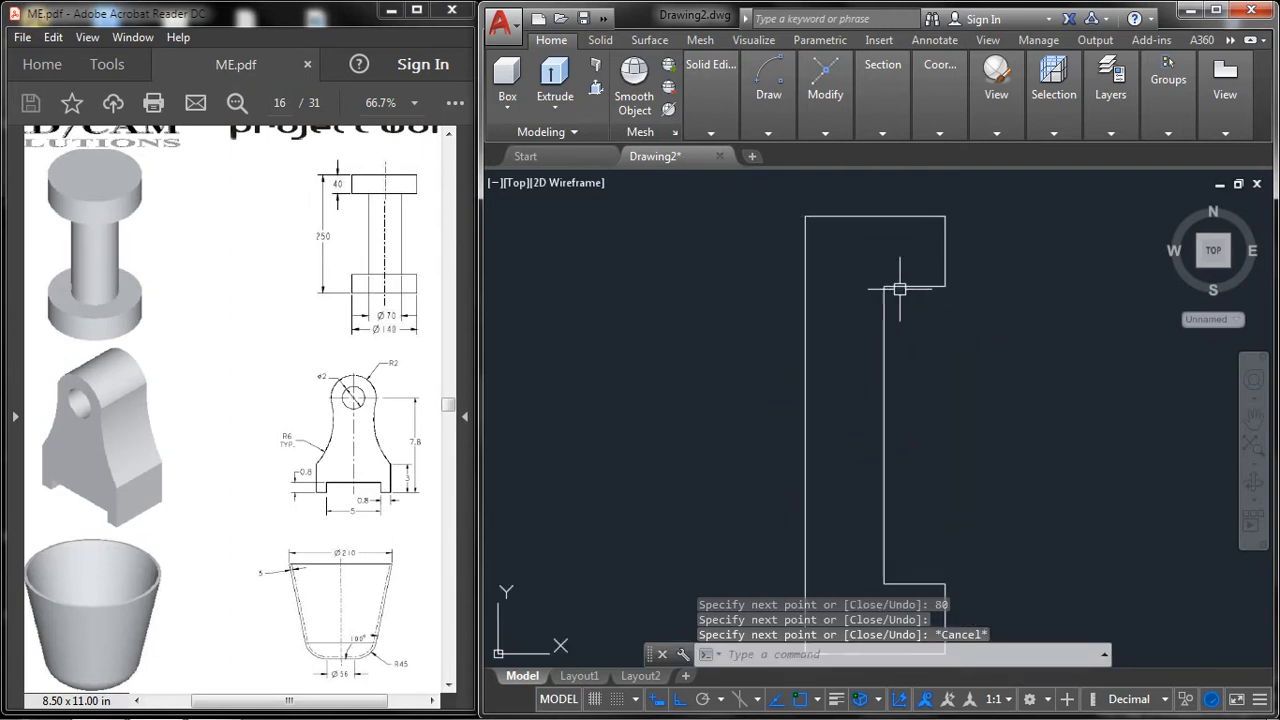
pyautogui.moveTo(907, 321); pyautogui.dragTo(880, 291, button='middle')
pyautogui.scroll(-1, 878, 290)
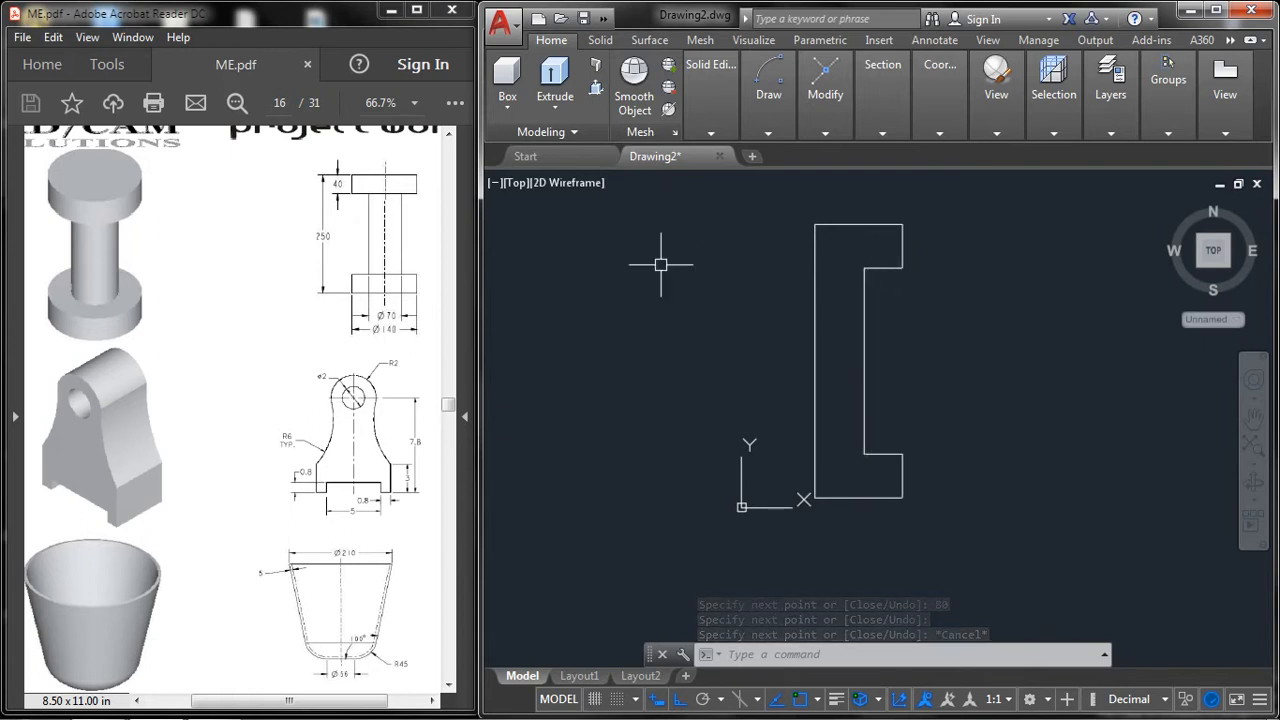
# Step: Extend the inner horizontal edges of both flanges to the profile's long vertical axis line
pyautogui.write('ex')
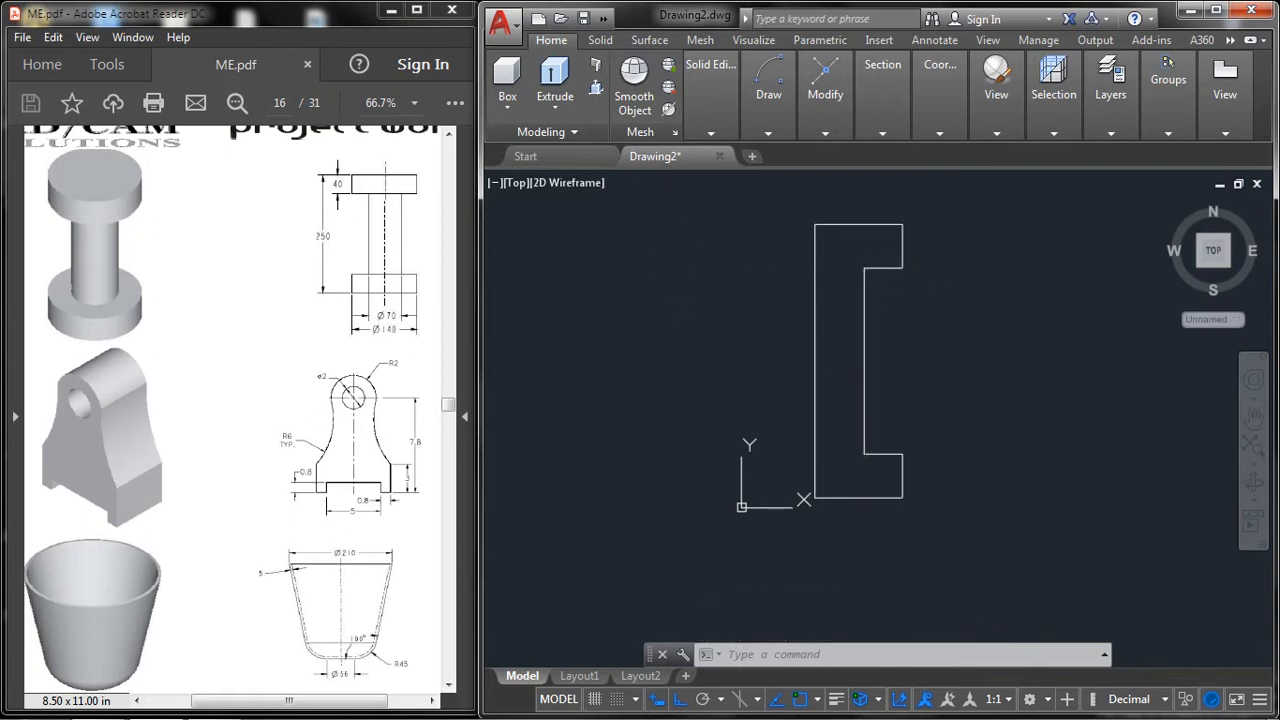
pyautogui.press('Return')
pyautogui.press('Return')
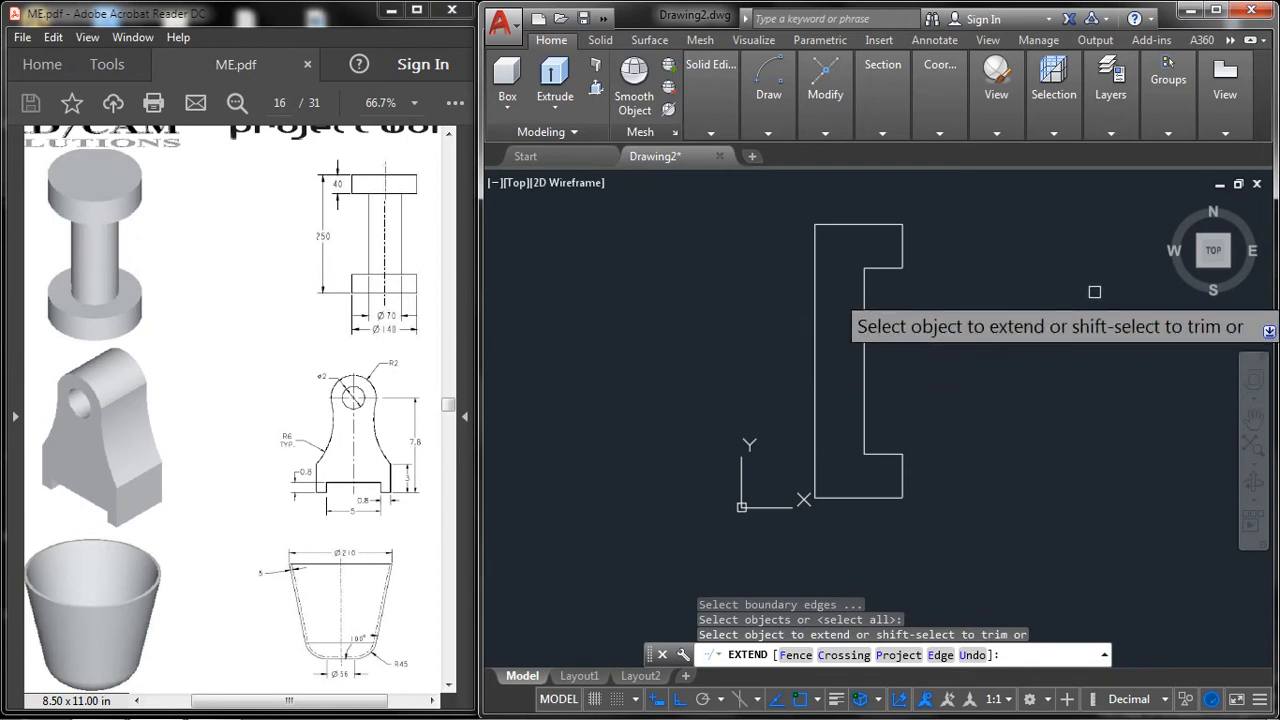
pyautogui.click(886, 268)
pyautogui.click(874, 268)
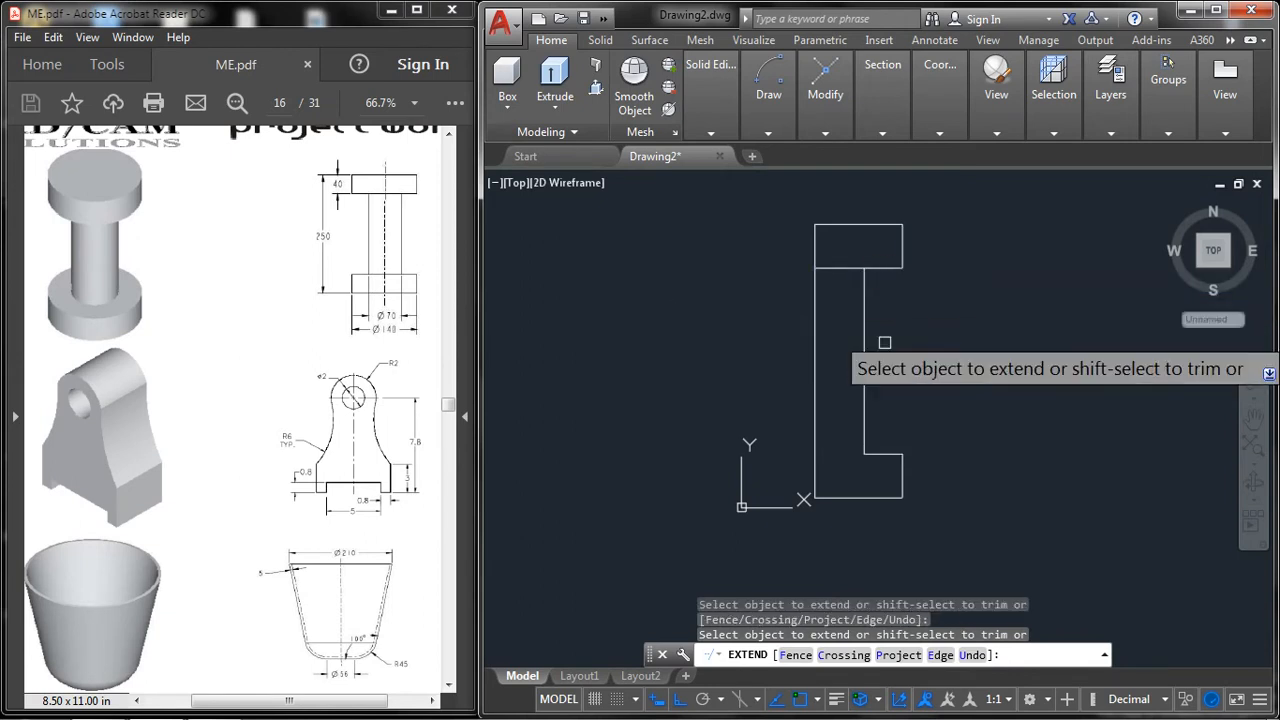
pyautogui.click(878, 454)
pyautogui.rightClick(912, 326)
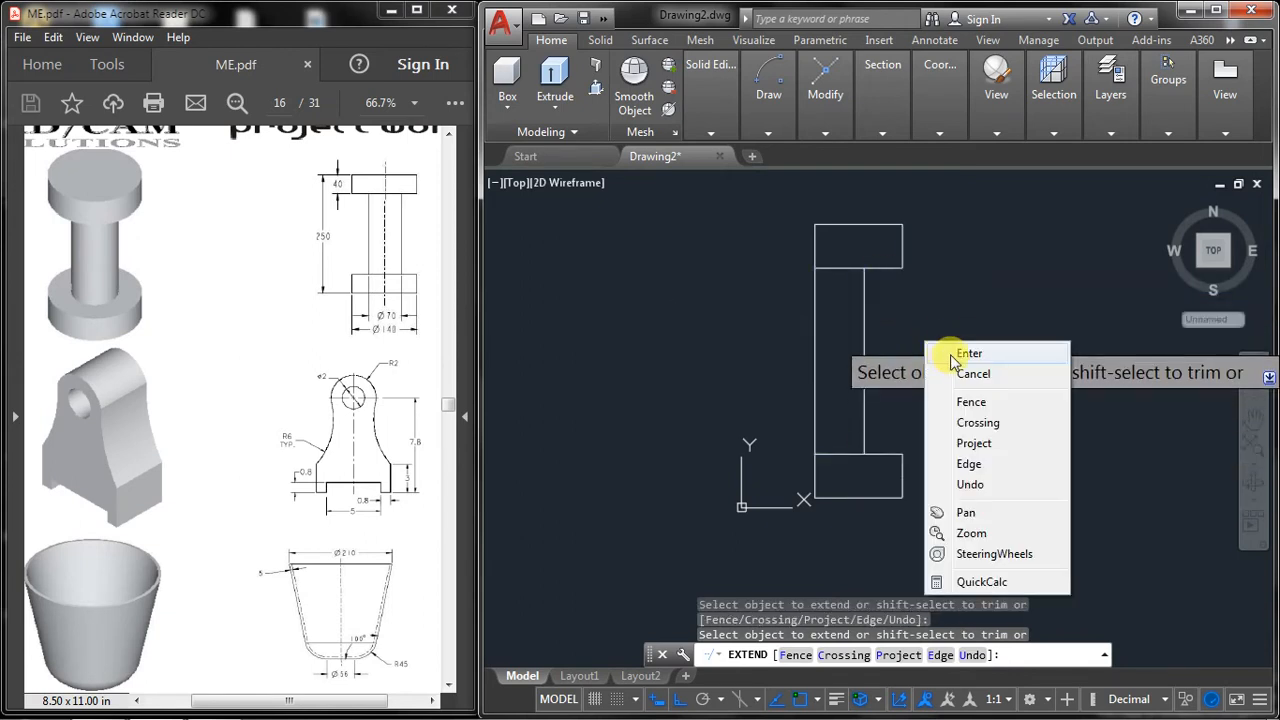
pyautogui.click(940, 335)
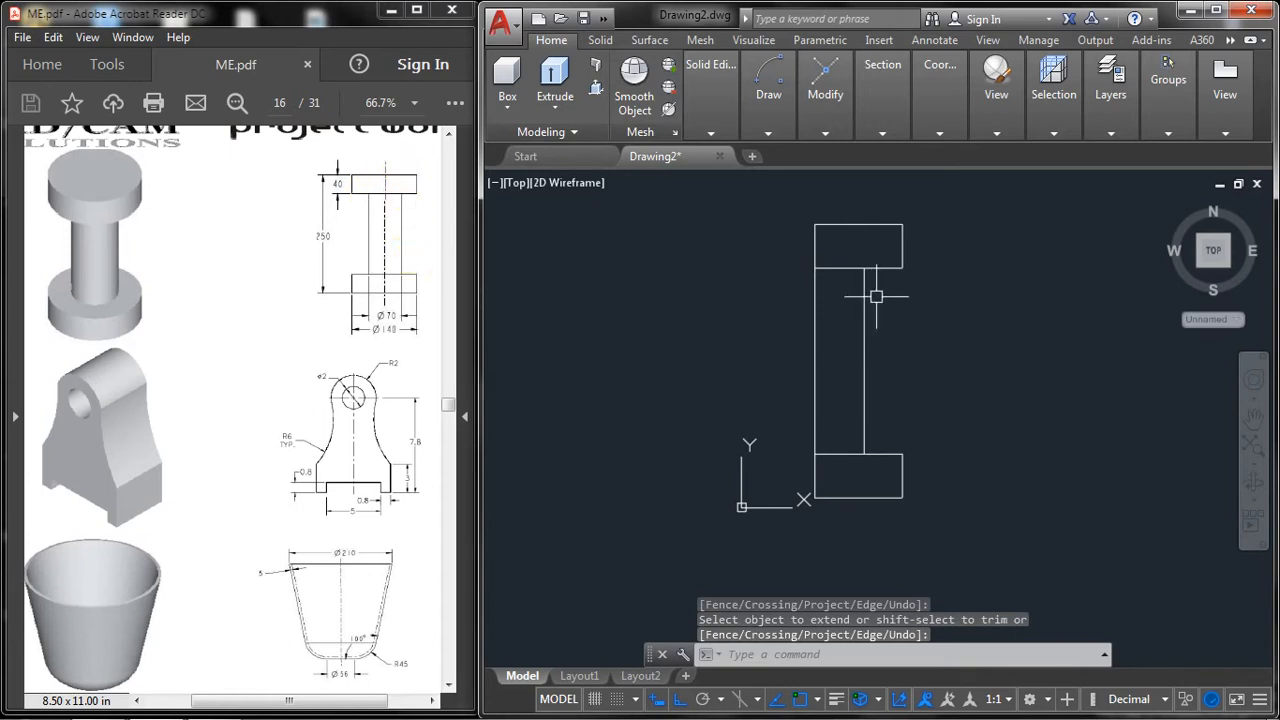
# Step: Try to create a region from all the lines of the profile, including the extended flange edges
pyautogui.moveTo(876, 296); pyautogui.dragTo(867, 295, button='middle')
pyautogui.write('REg')
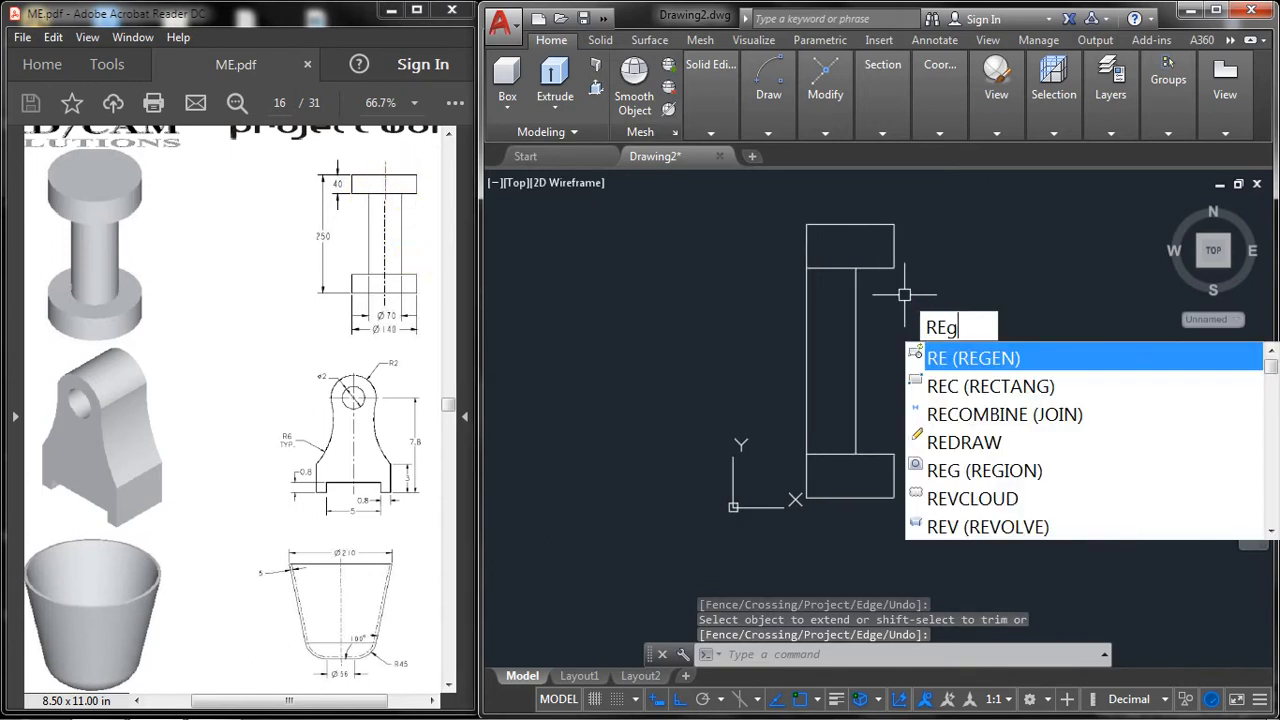
pyautogui.press('Return')
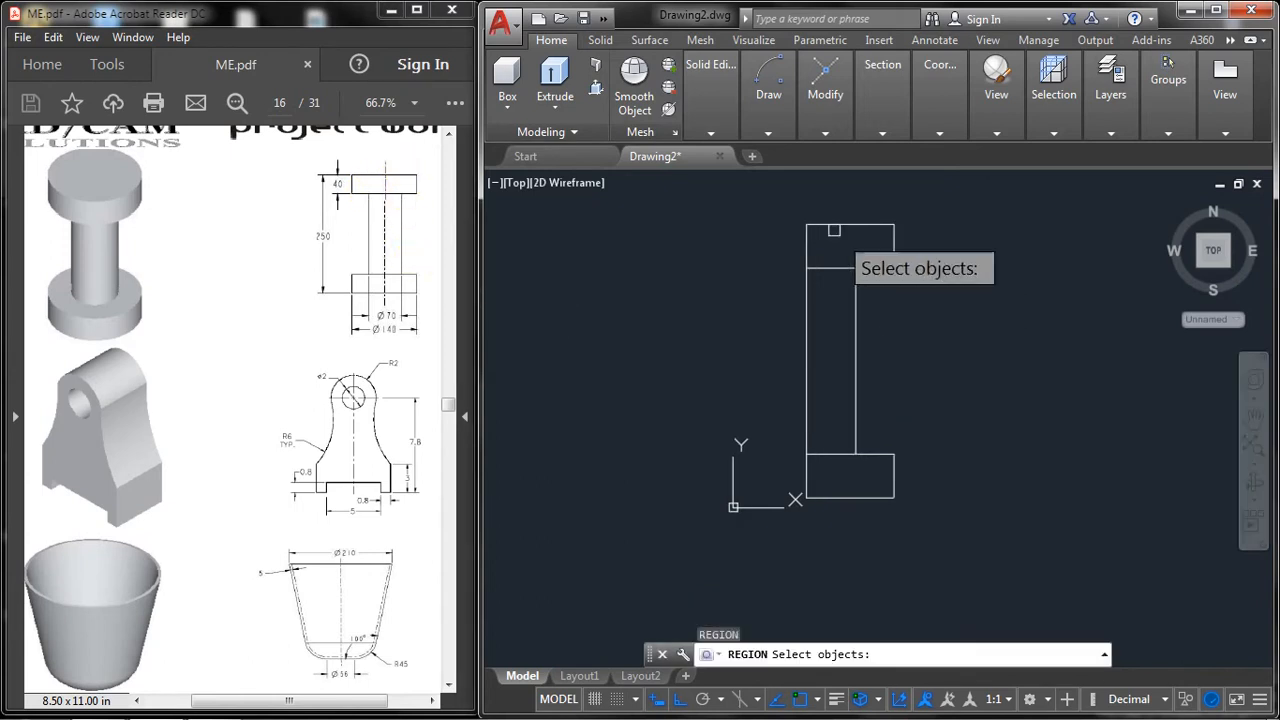
pyautogui.click(764, 208)
pyautogui.click(945, 531)
pyautogui.press('Return')
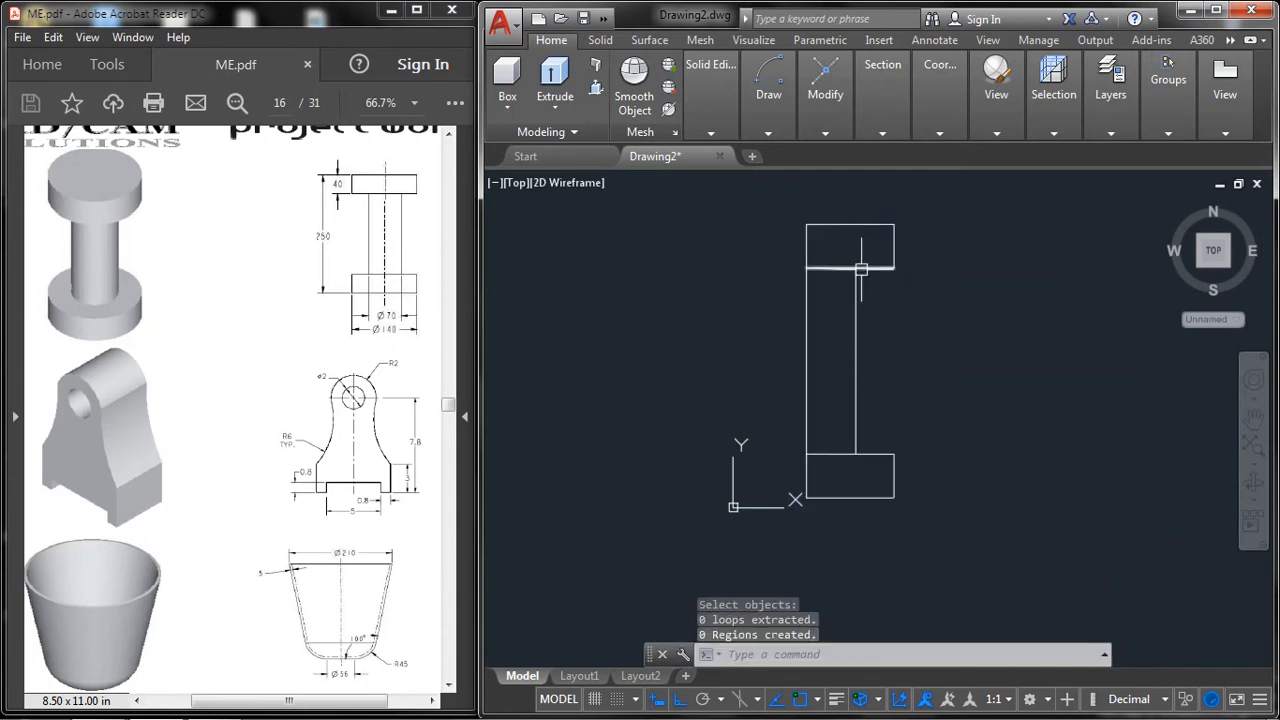
# Step: Trim the two flange edge segments between the long axis line and the shaft line inside the profile
pyautogui.moveTo(871, 268); pyautogui.dragTo(877, 279, button='middle')
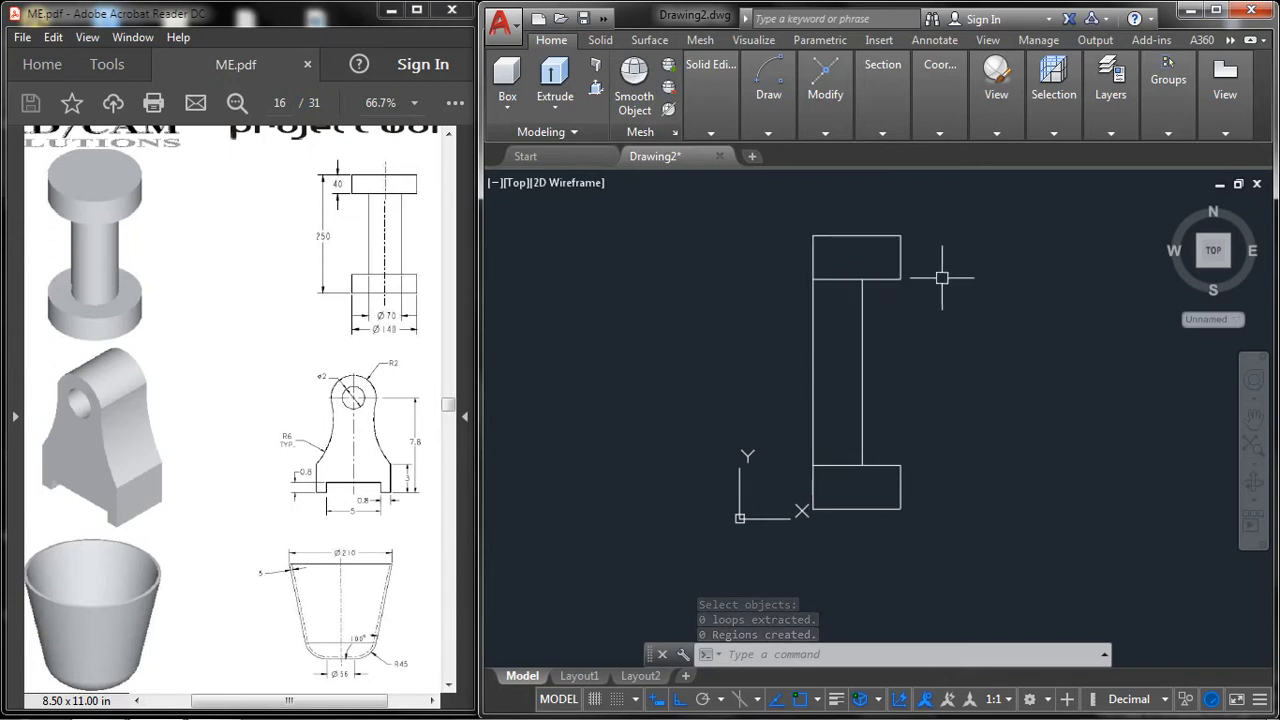
pyautogui.write('tr')
pyautogui.press('Return')
pyautogui.press('Return')
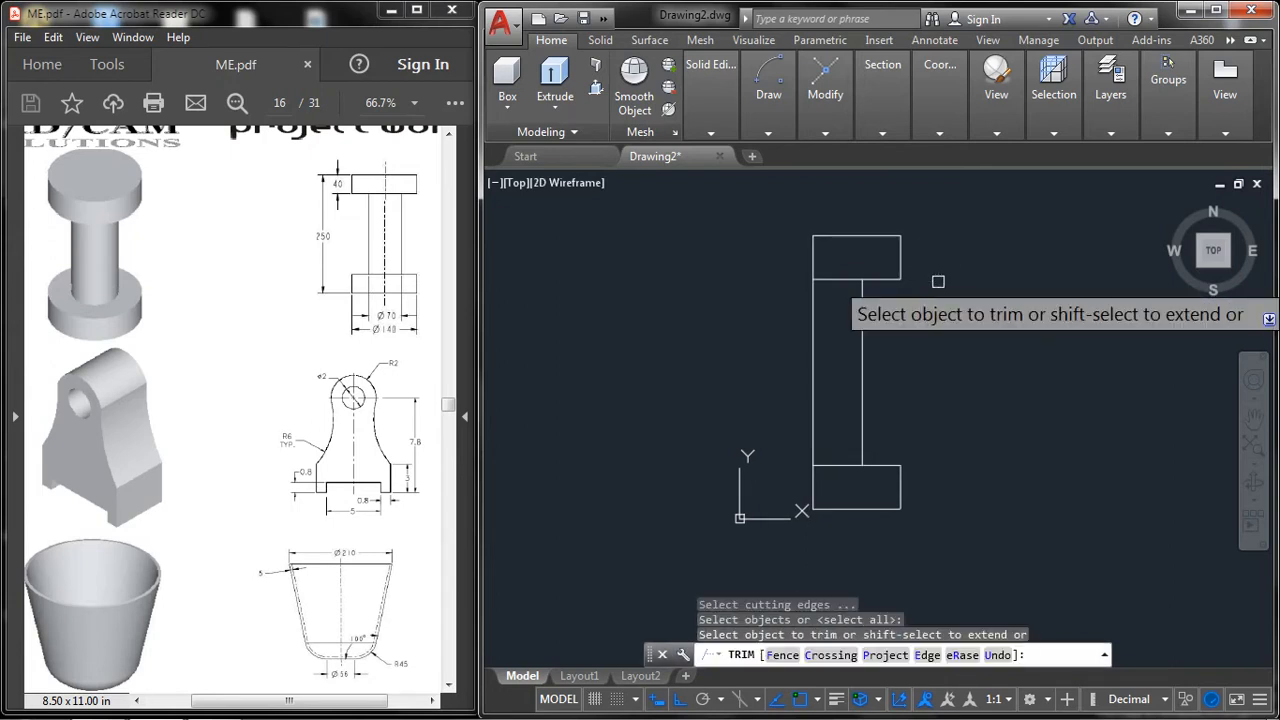
pyautogui.click(833, 279)
pyautogui.click(836, 465)
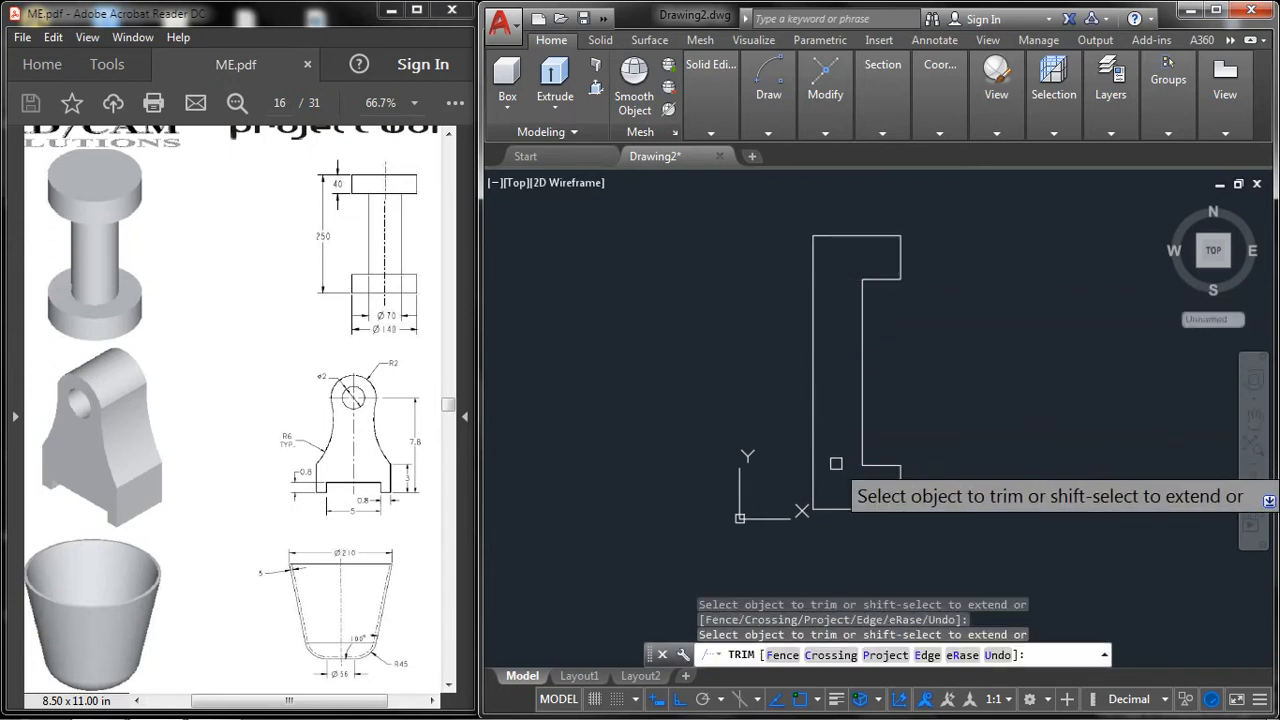
pyautogui.rightClick(905, 352)
pyautogui.click(920, 366)
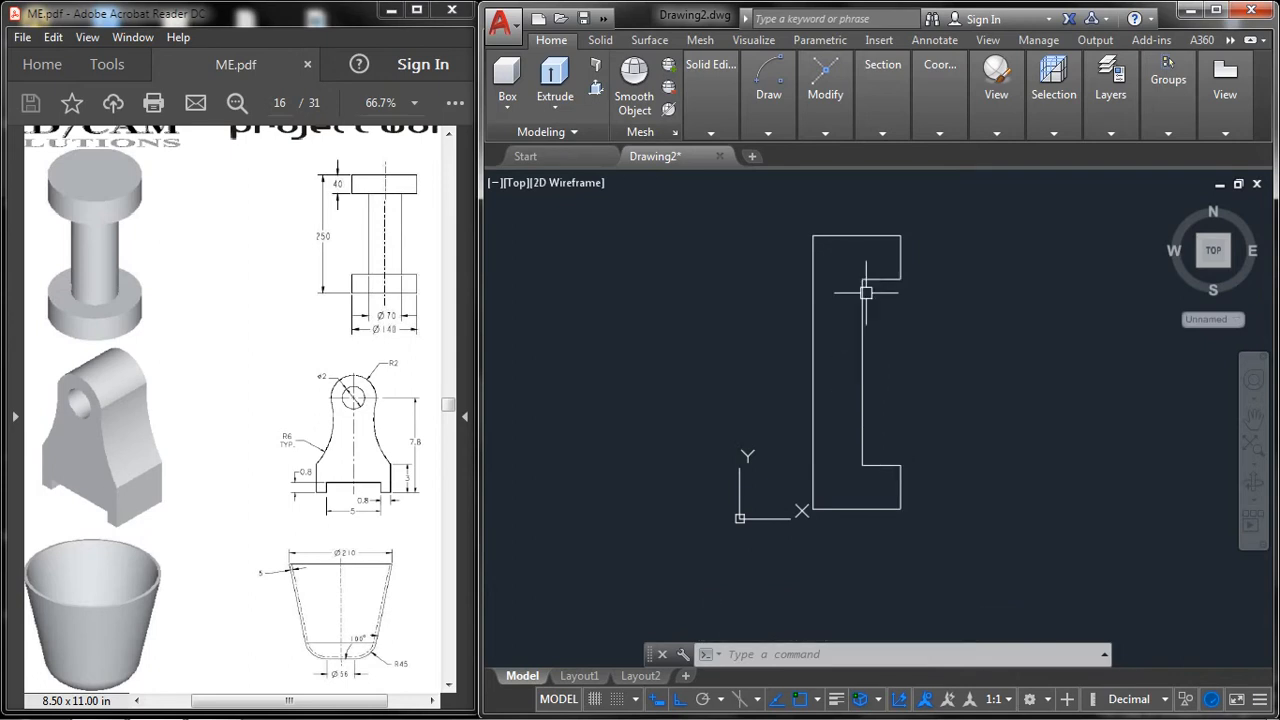
# Step: Convert all lines of the closed half profile into a region
pyautogui.moveTo(866, 293); pyautogui.dragTo(885, 297, button='middle')
pyautogui.write('re')
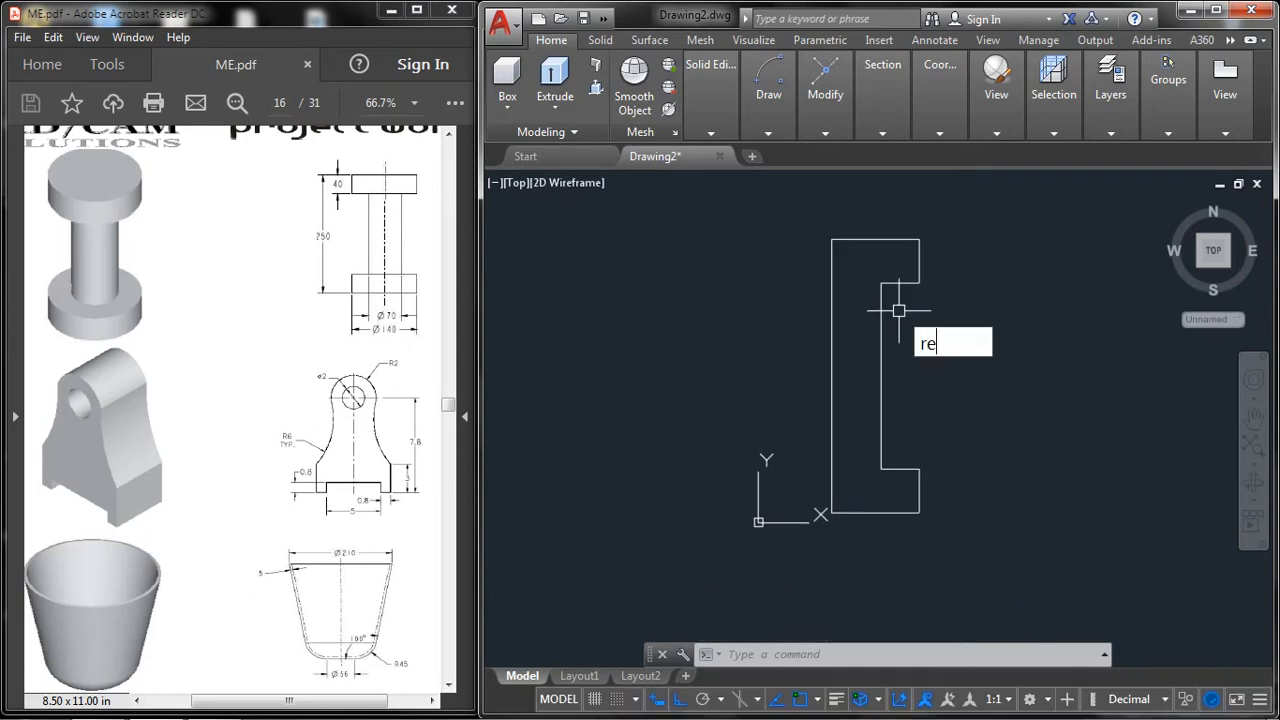
pyautogui.write('g')
pyautogui.press('Return')
pyautogui.click(774, 212)
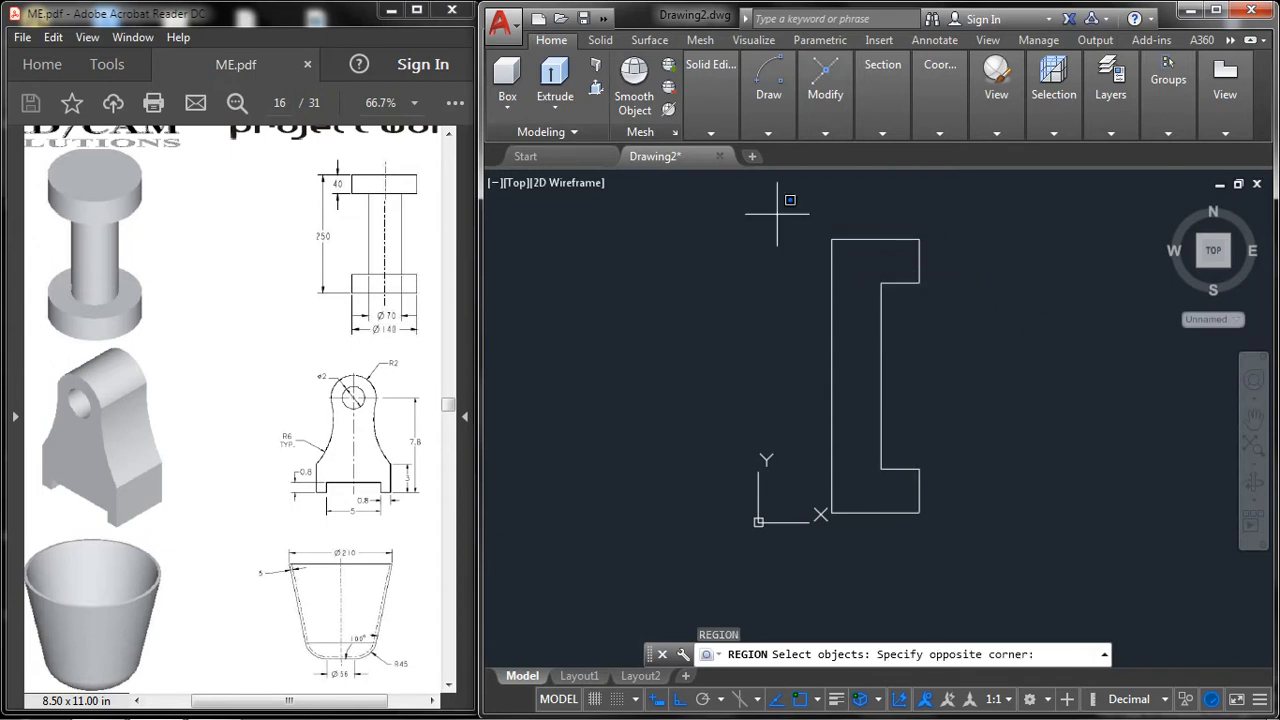
pyautogui.click(1000, 554)
pyautogui.press('Return')
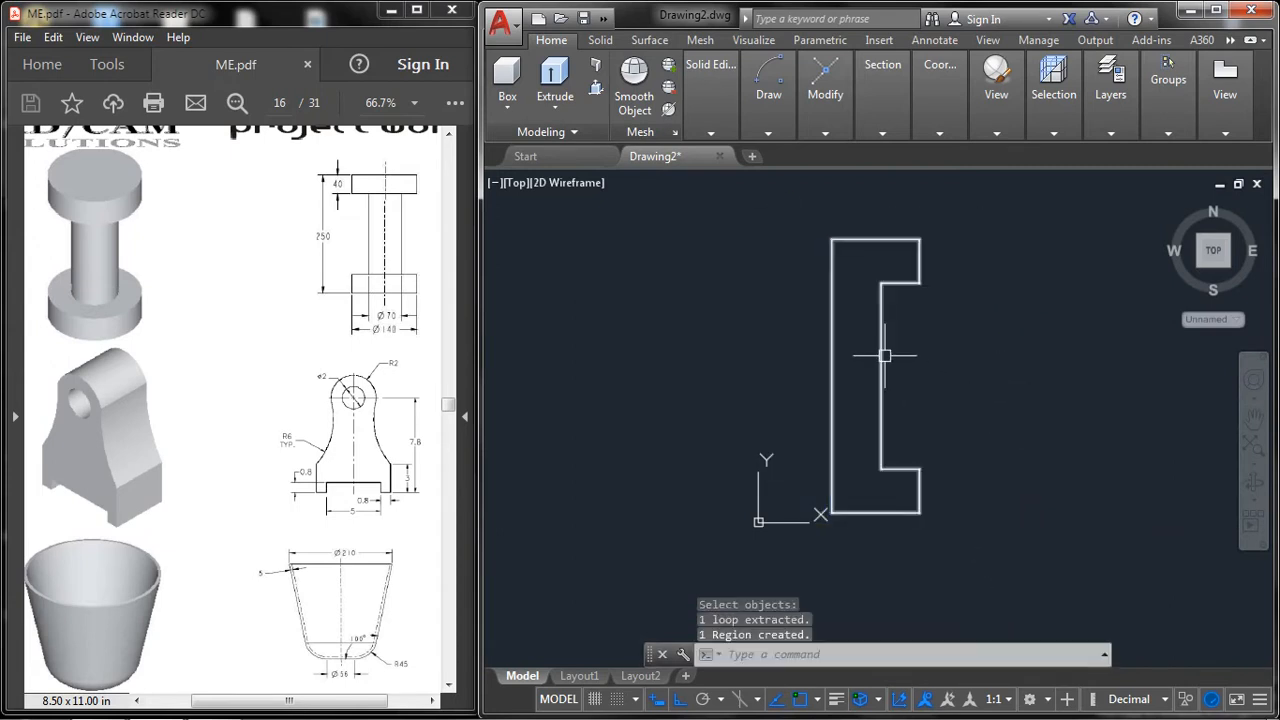
# Step: Revolve the half-profile region 360 degrees about its long vertical edge to form the solid flanged shaft
pyautogui.write('r')
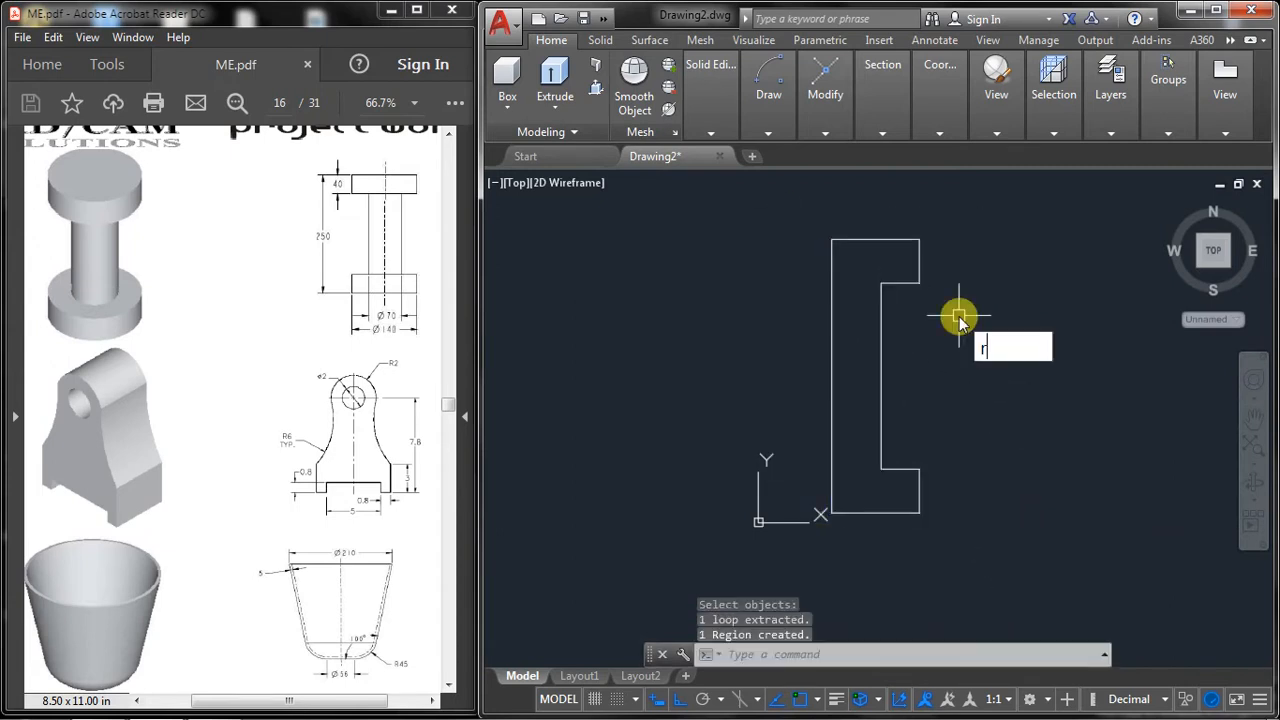
pyautogui.write('ev')
pyautogui.press('Return')
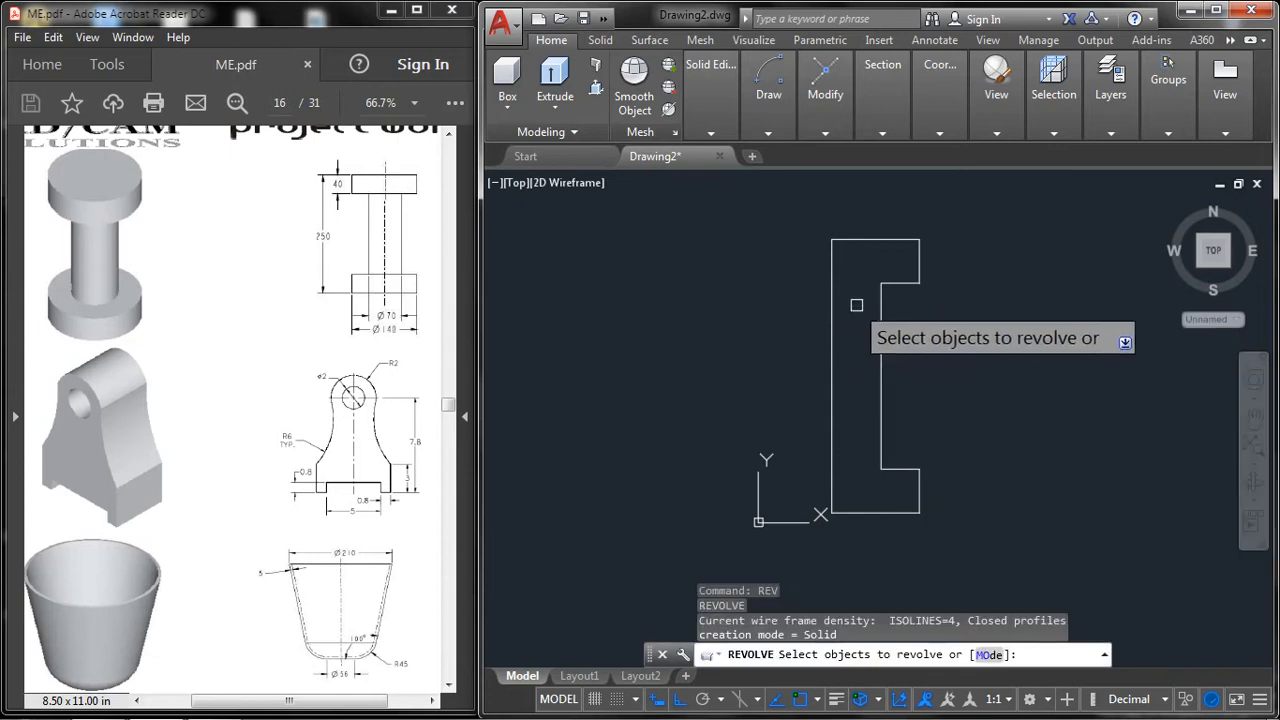
pyautogui.click(886, 289)
pyautogui.rightClick(960, 322)
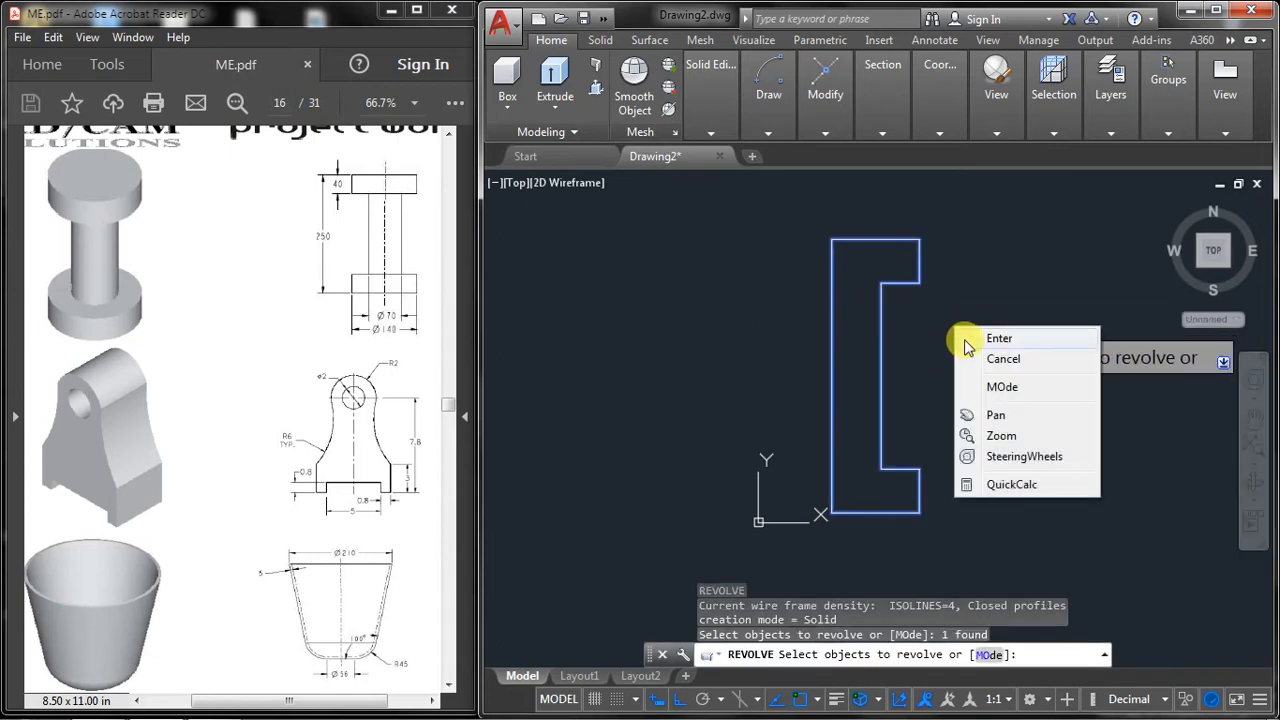
pyautogui.click(1000, 336)
pyautogui.click(831, 241)
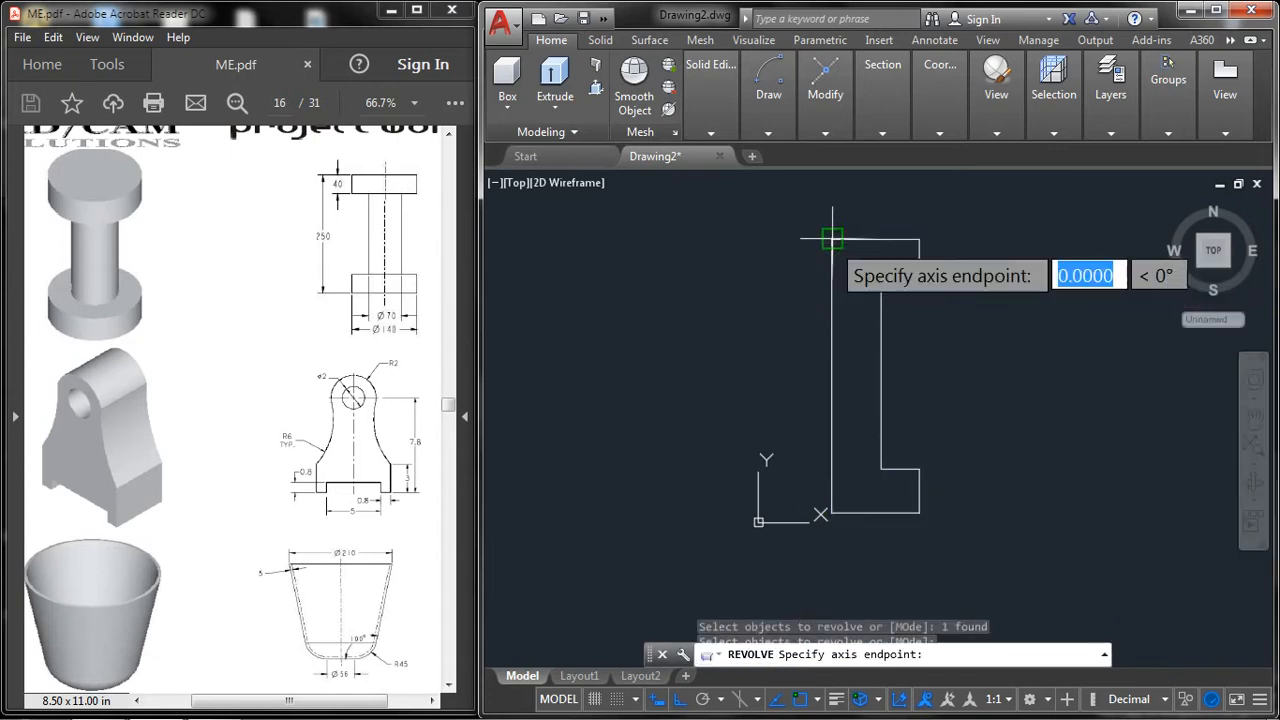
pyautogui.click(835, 497)
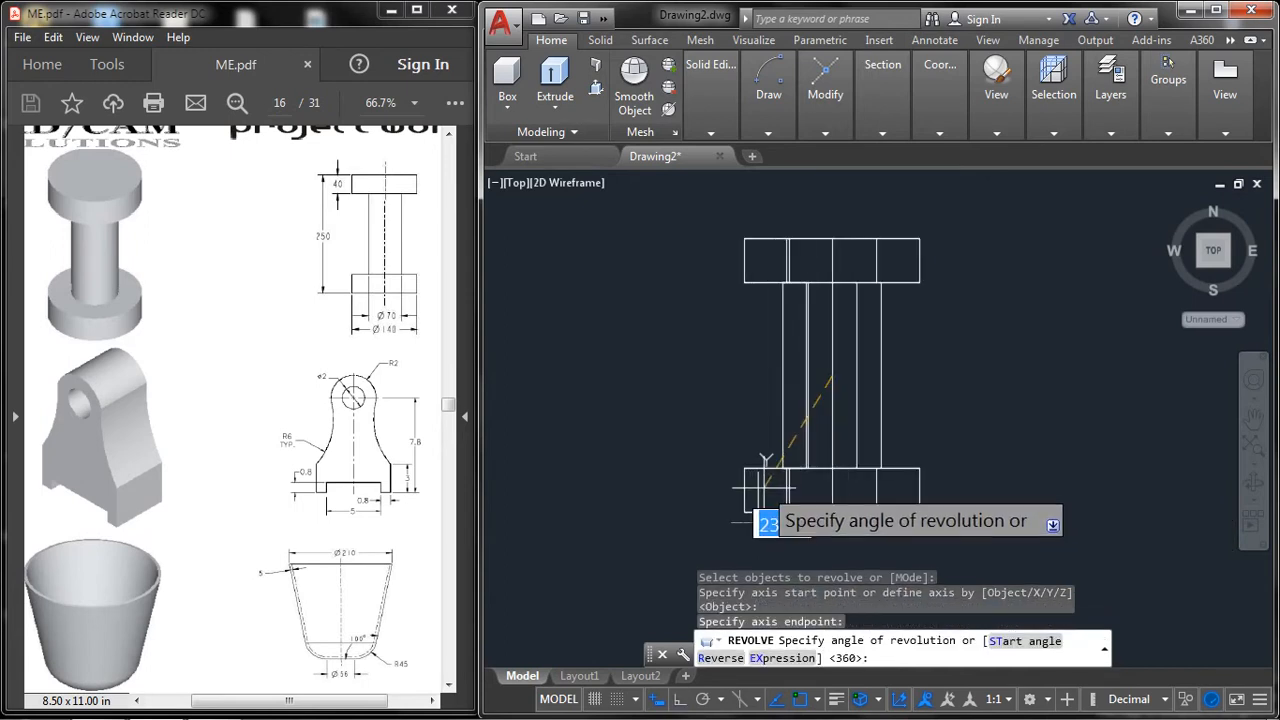
pyautogui.write('360')
pyautogui.press('Return')
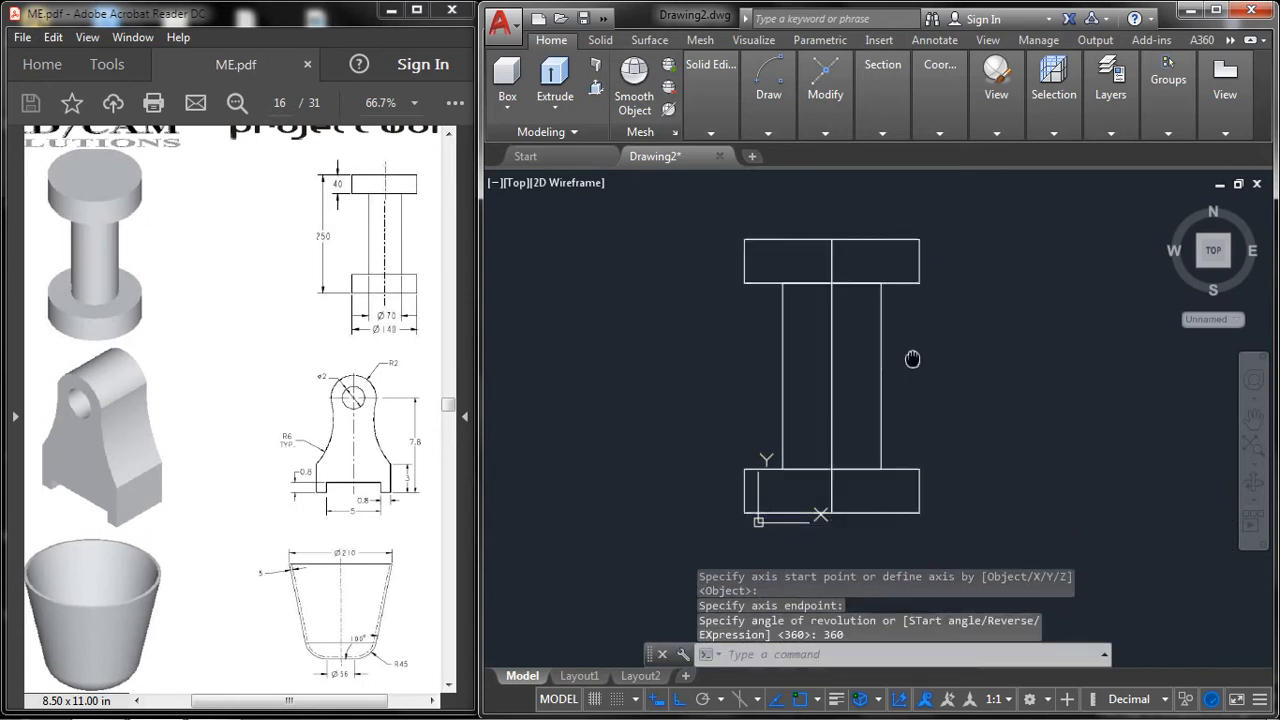
# Step: Set the visual style to Shaded with edges and orbit the flanged shaft to a tilted 3D view
pyautogui.moveTo(912, 359)
pyautogui.mouseDown(button='middle')
pyautogui.moveTo(876, 341)
pyautogui.moveTo(921, 344)
pyautogui.mouseUp(button='middle')
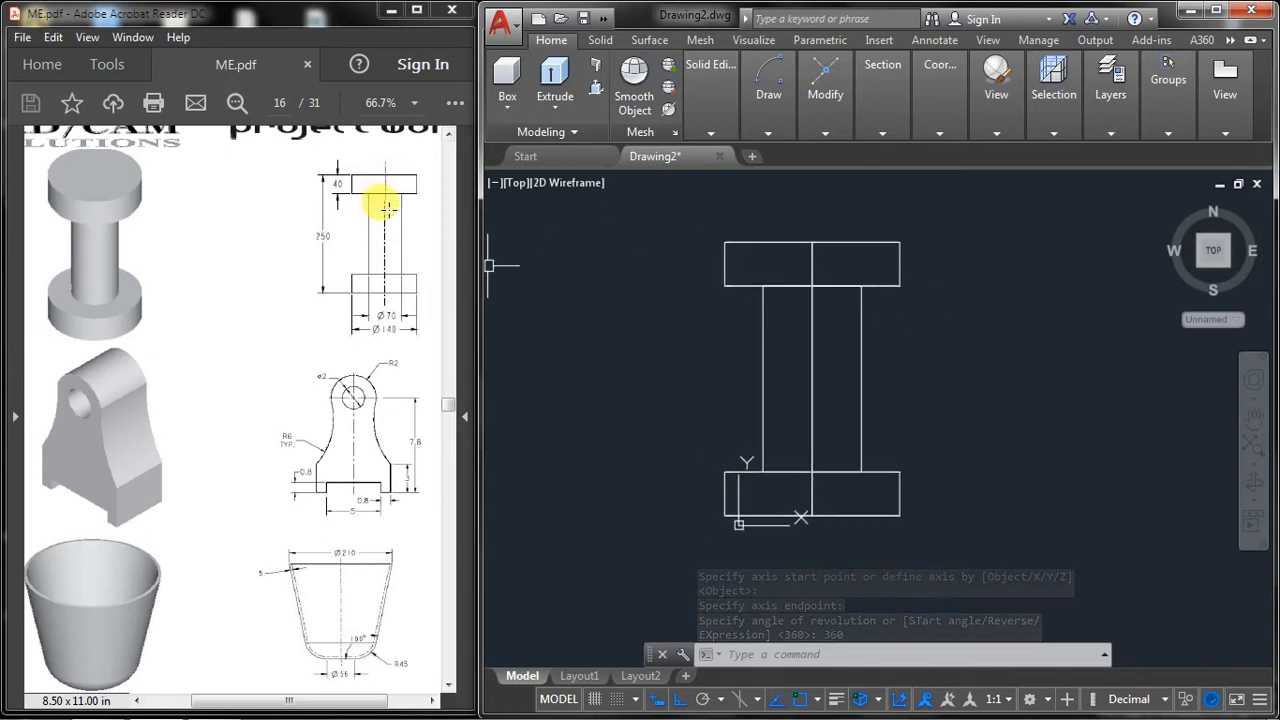
pyautogui.click(575, 184)
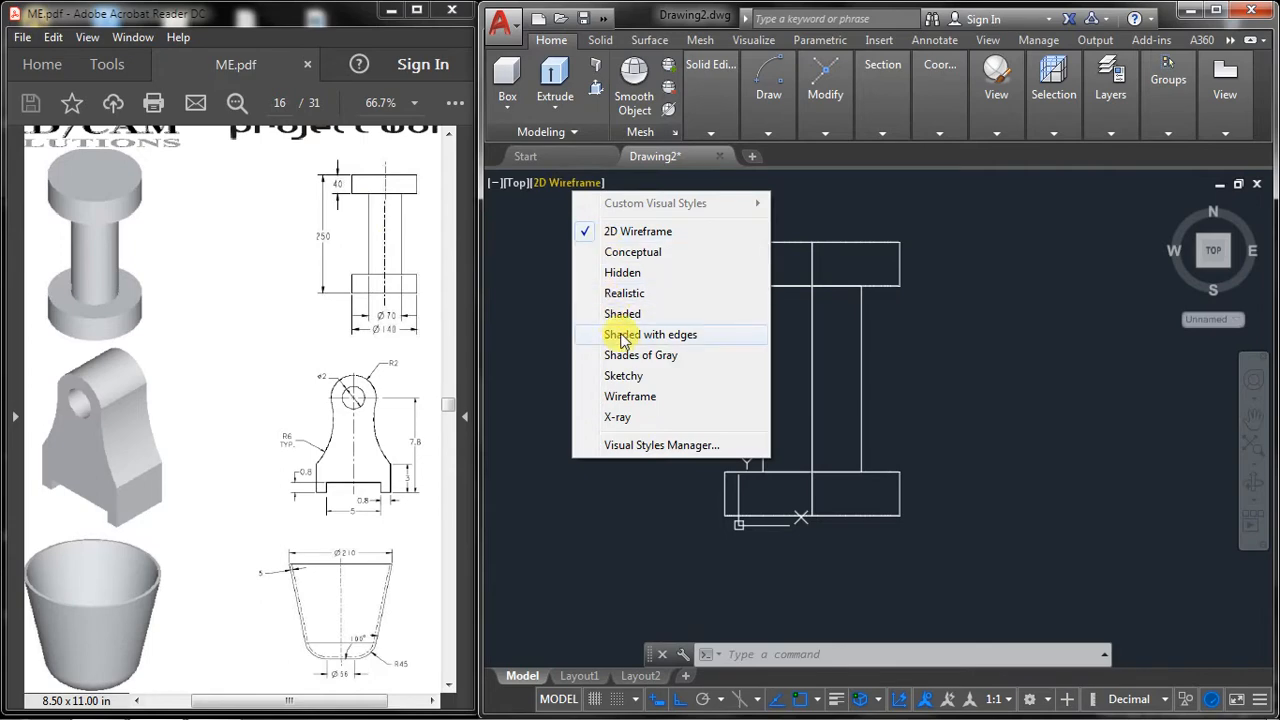
pyautogui.click(622, 336)
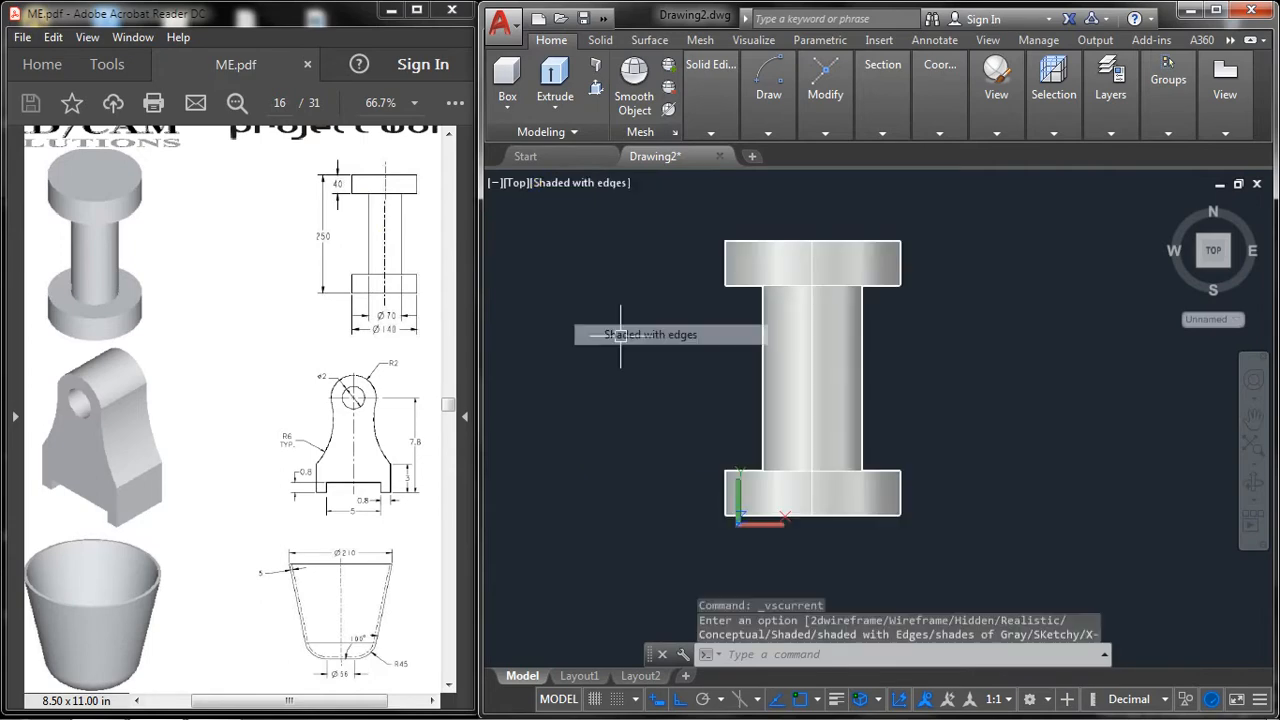
pyautogui.click(1253, 490)
pyautogui.moveTo(1137, 457)
pyautogui.mouseDown()
pyautogui.moveTo(851, 286)
pyautogui.moveTo(777, 257)
pyautogui.moveTo(1007, 345)
pyautogui.moveTo(866, 251)
pyautogui.moveTo(925, 360)
pyautogui.moveTo(928, 258)
pyautogui.moveTo(884, 206)
pyautogui.moveTo(866, 334)
pyautogui.moveTo(840, 366)
pyautogui.moveTo(936, 327)
pyautogui.mouseUp()
pyautogui.rightClick(938, 327)
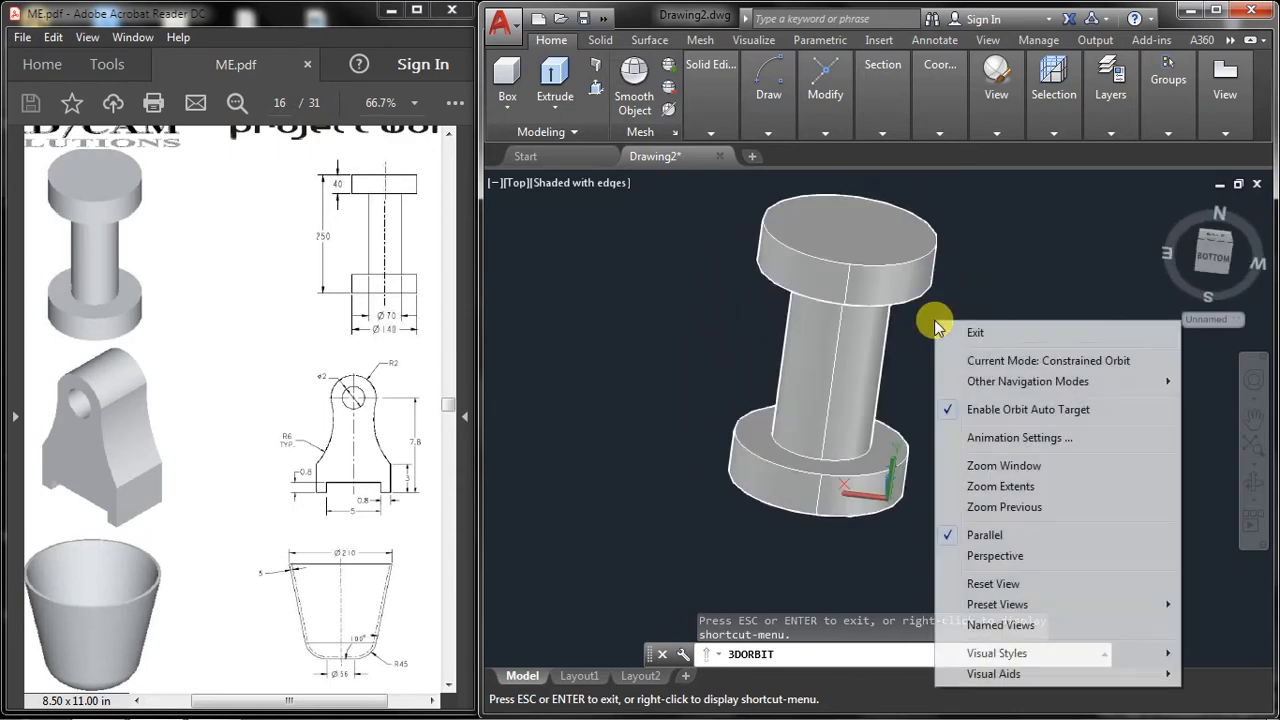
pyautogui.click(958, 334)
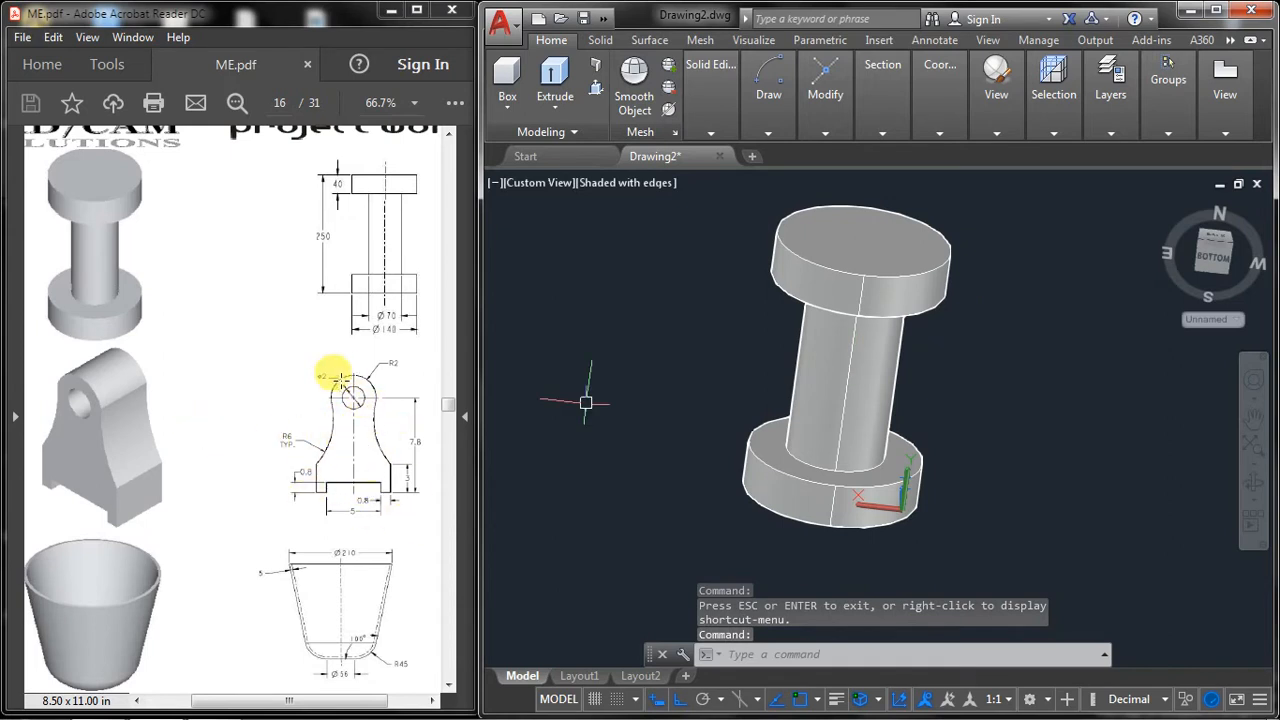
# Step: Erase the finished flanged shaft and return the drawing to the Top view
pyautogui.click(848, 350)
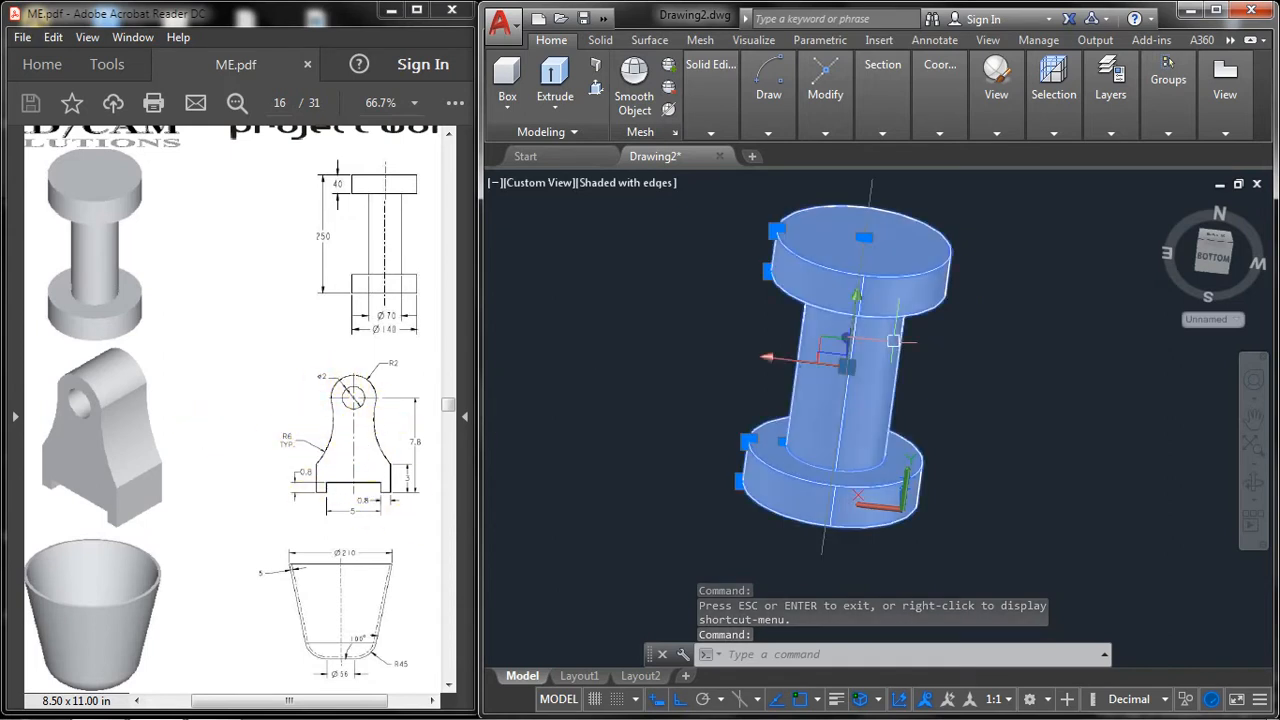
pyautogui.write('e')
pyautogui.press('Return')
pyautogui.click(978, 371)
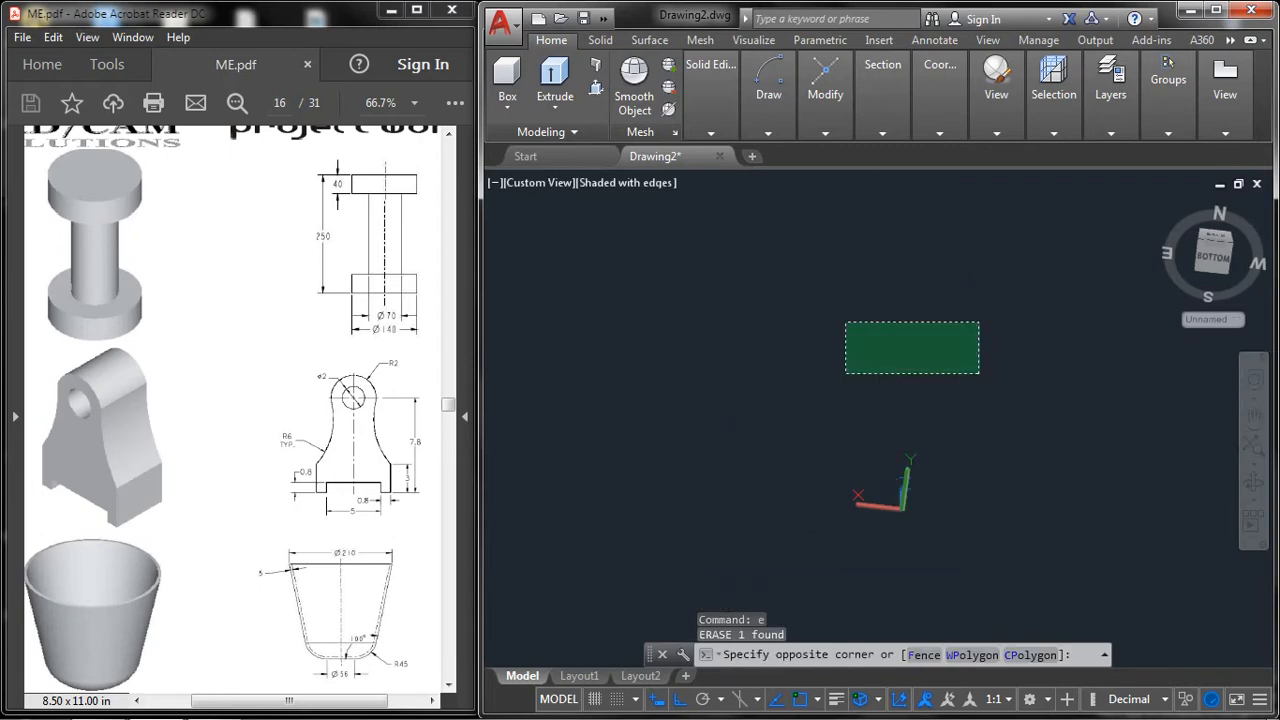
pyautogui.rightClick(866, 328)
pyautogui.click(793, 267)
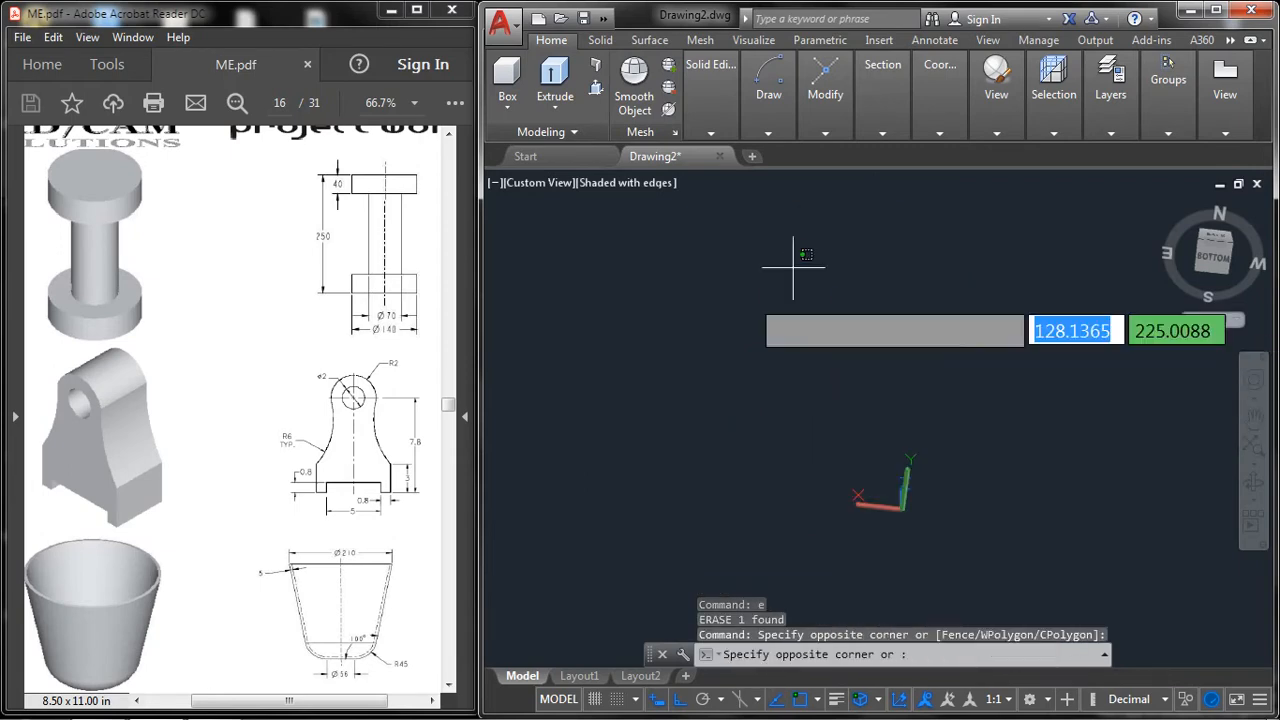
pyautogui.click(537, 185)
pyautogui.click(578, 231)
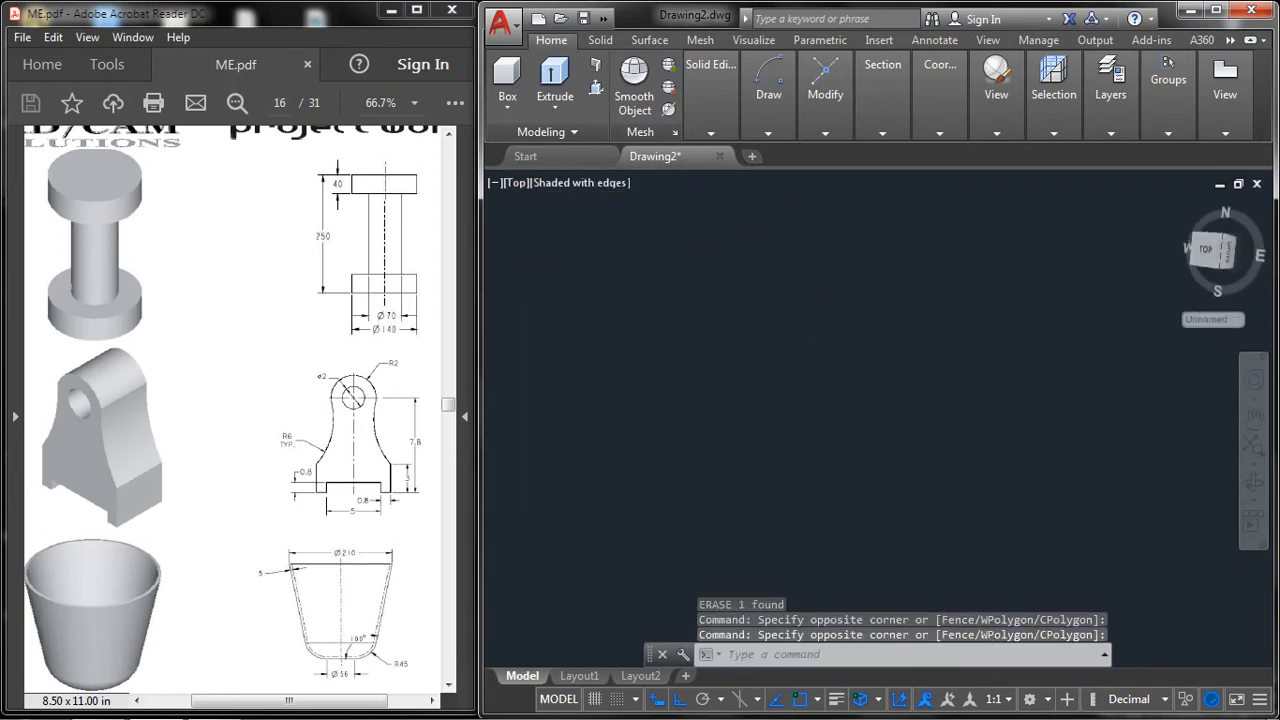
# Step: Draw a circle of radius 1 in the empty drawing area for the bracket's hole
pyautogui.write('c')
pyautogui.press('Return')
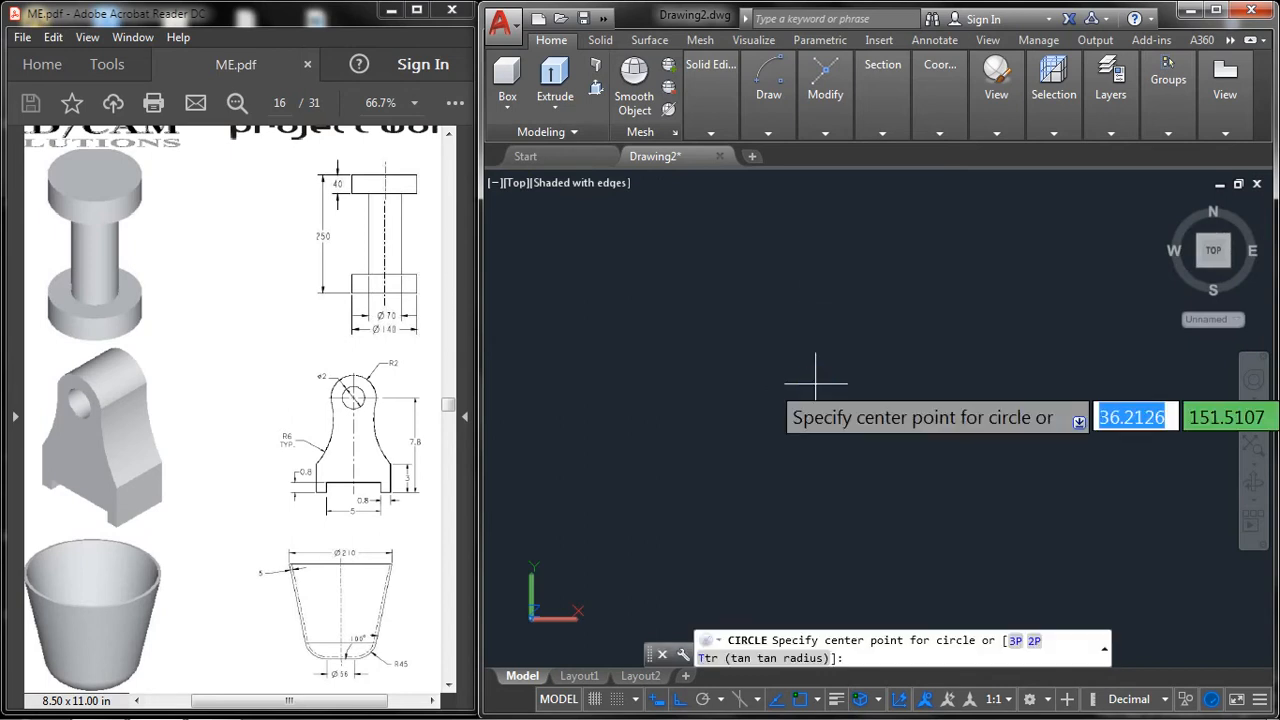
pyautogui.click(783, 371)
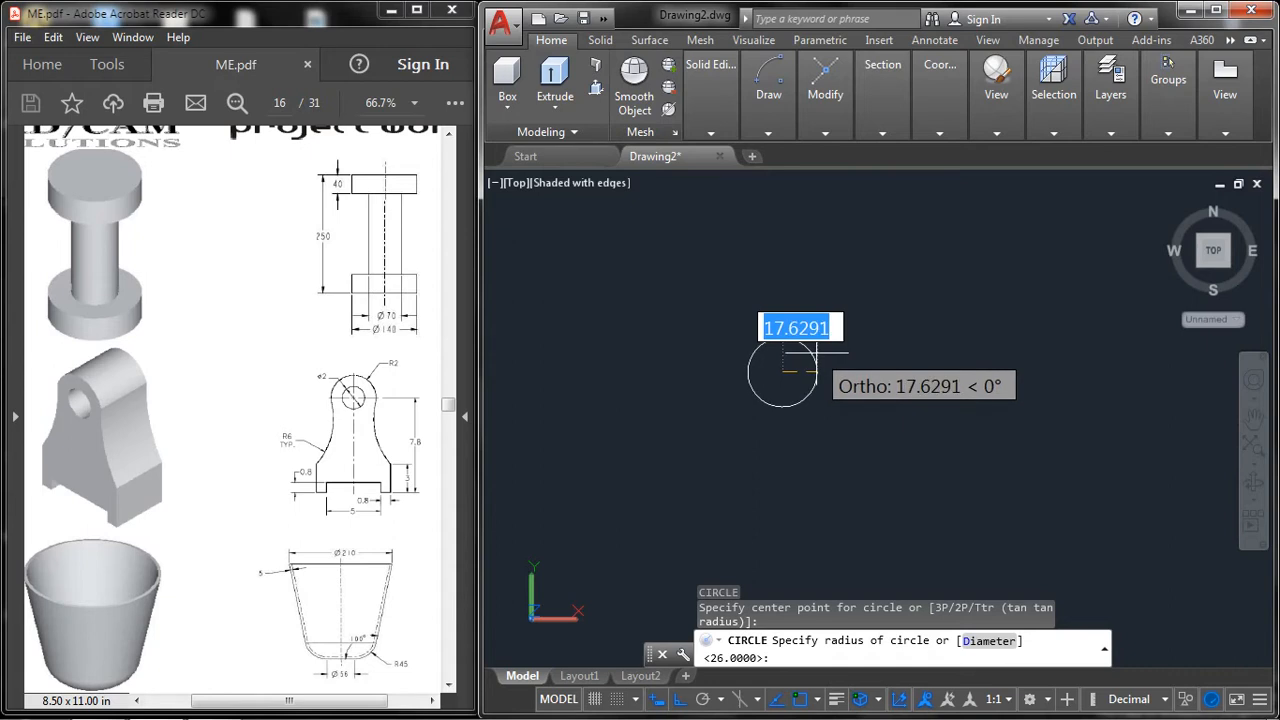
pyautogui.write('1')
pyautogui.press('Return')
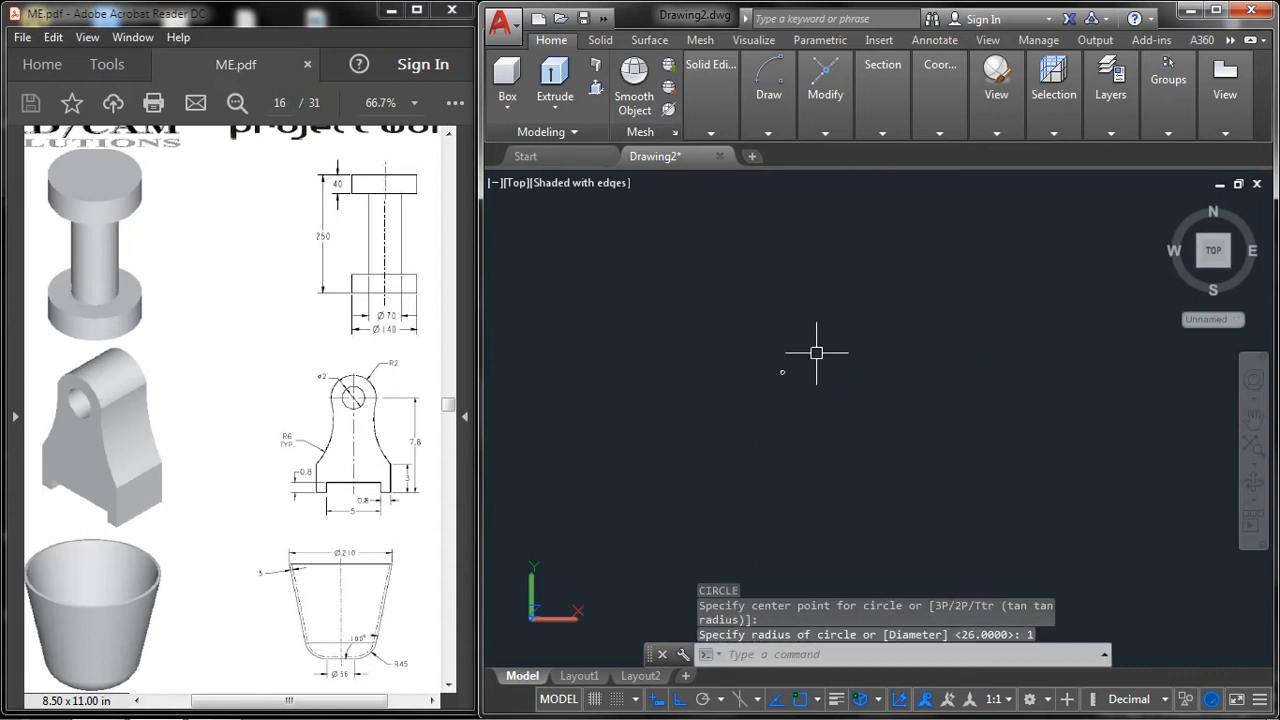
# Step: Draw a concentric circle of radius 2 around the hole circle
pyautogui.moveTo(573, 323); pyautogui.dragTo(998, 443, button='middle')
pyautogui.press('Return')
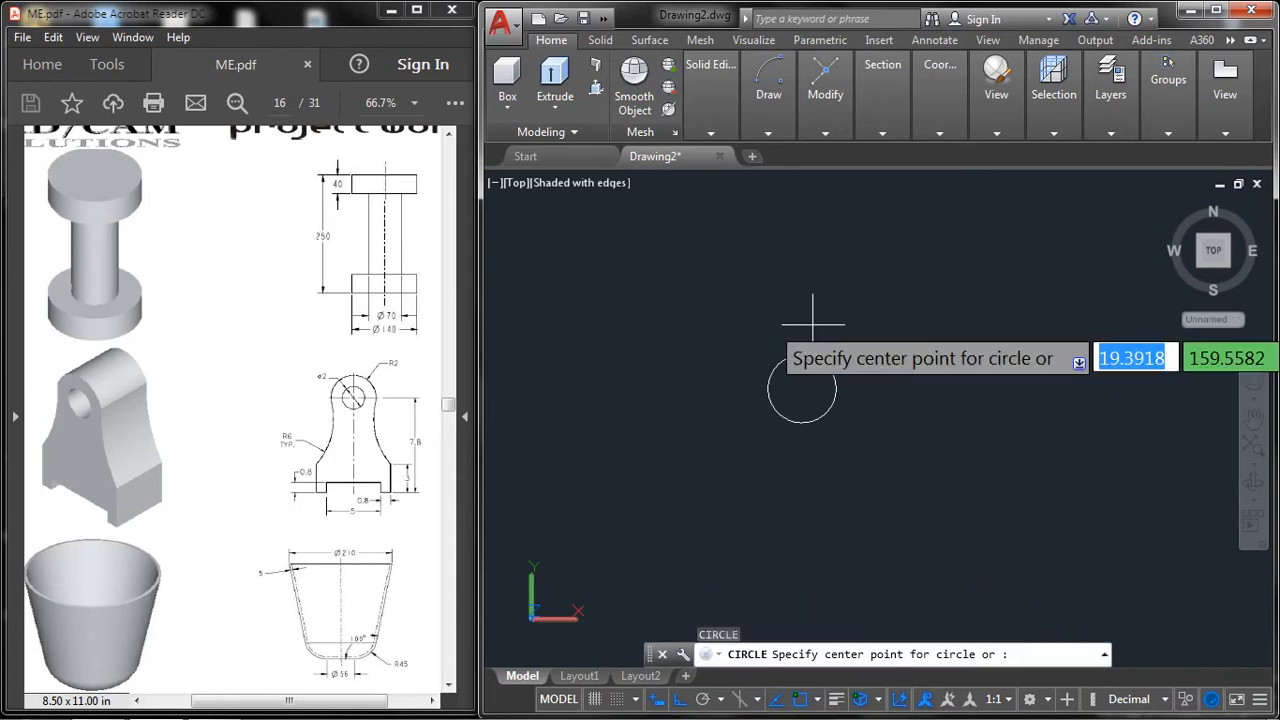
pyautogui.click(802, 388)
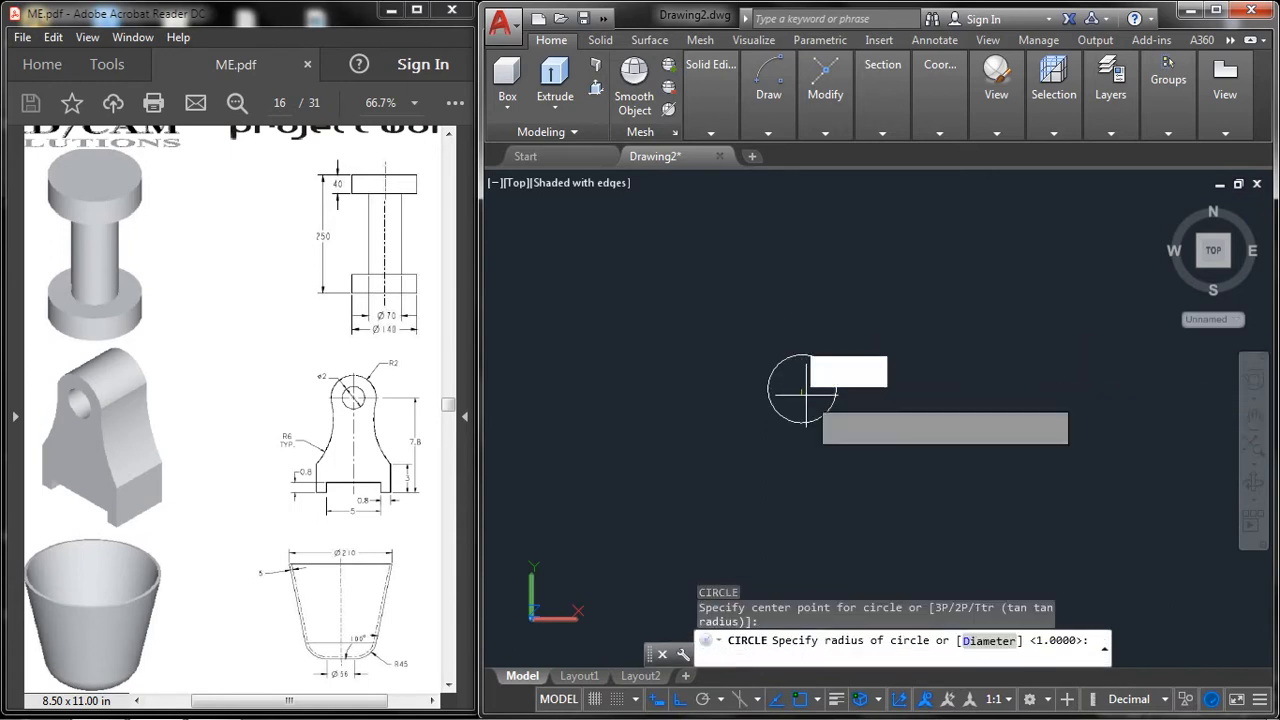
pyautogui.write('2')
pyautogui.press('Return')
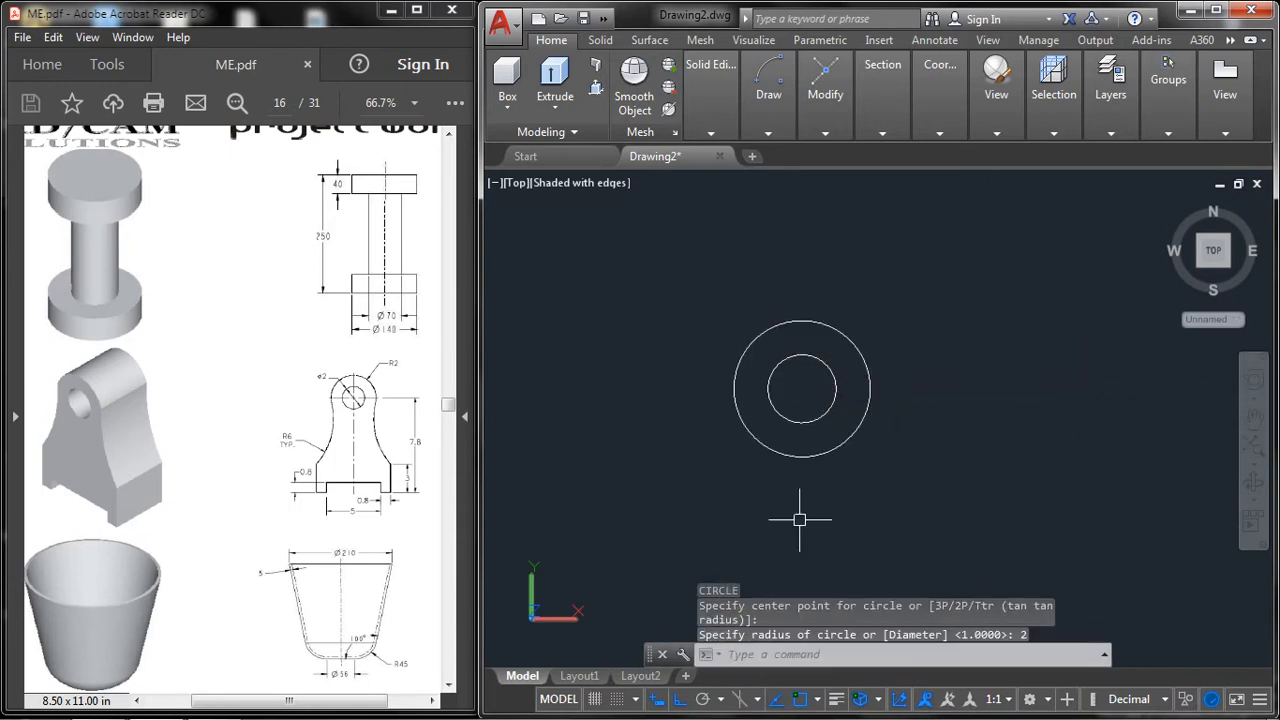
# Step: Start a line at the circles' center and draw a vertical centerline 7 units downward
pyautogui.moveTo(806, 449); pyautogui.dragTo(806, 410, button='middle')
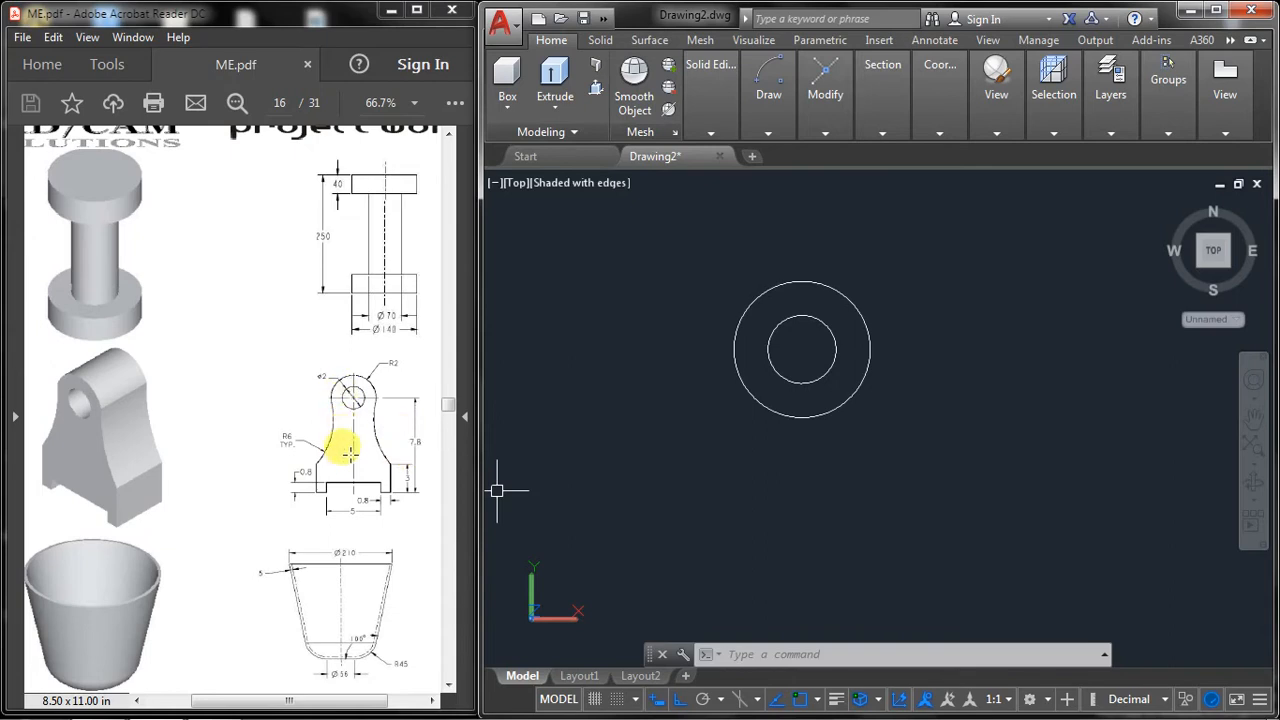
pyautogui.moveTo(982, 328); pyautogui.dragTo(980, 314, button='middle')
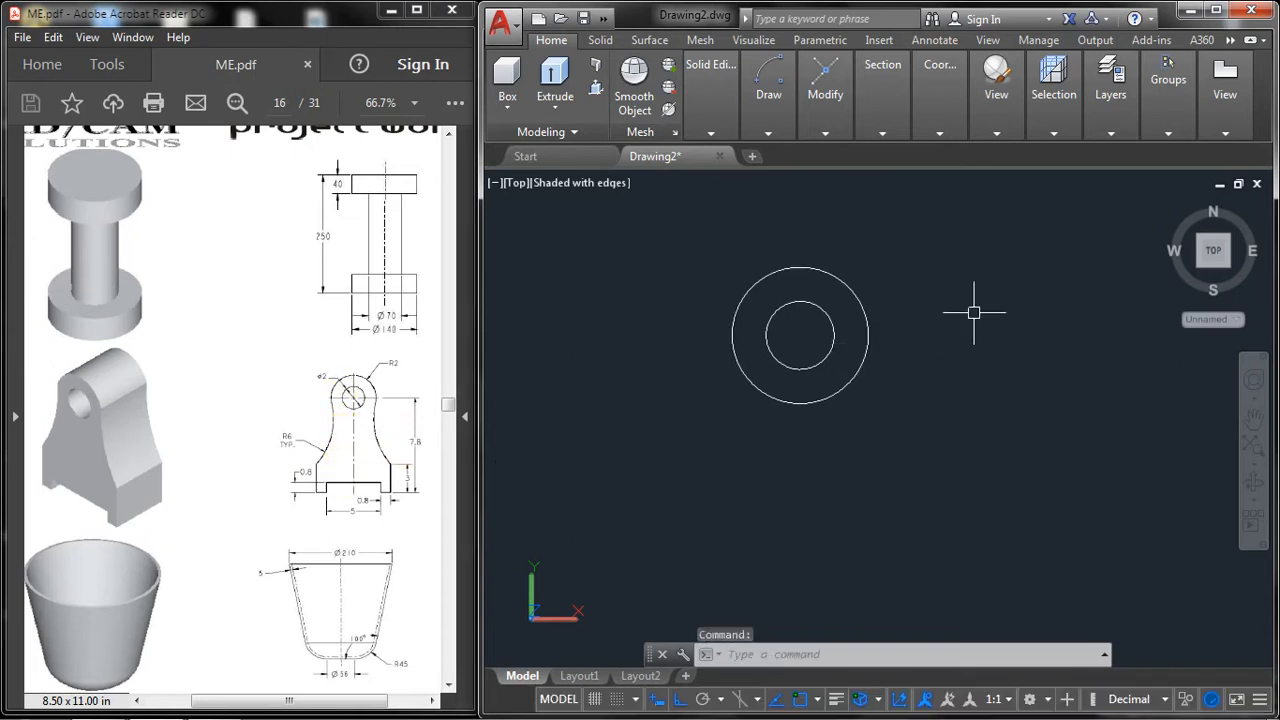
pyautogui.write('l')
pyautogui.press('Return')
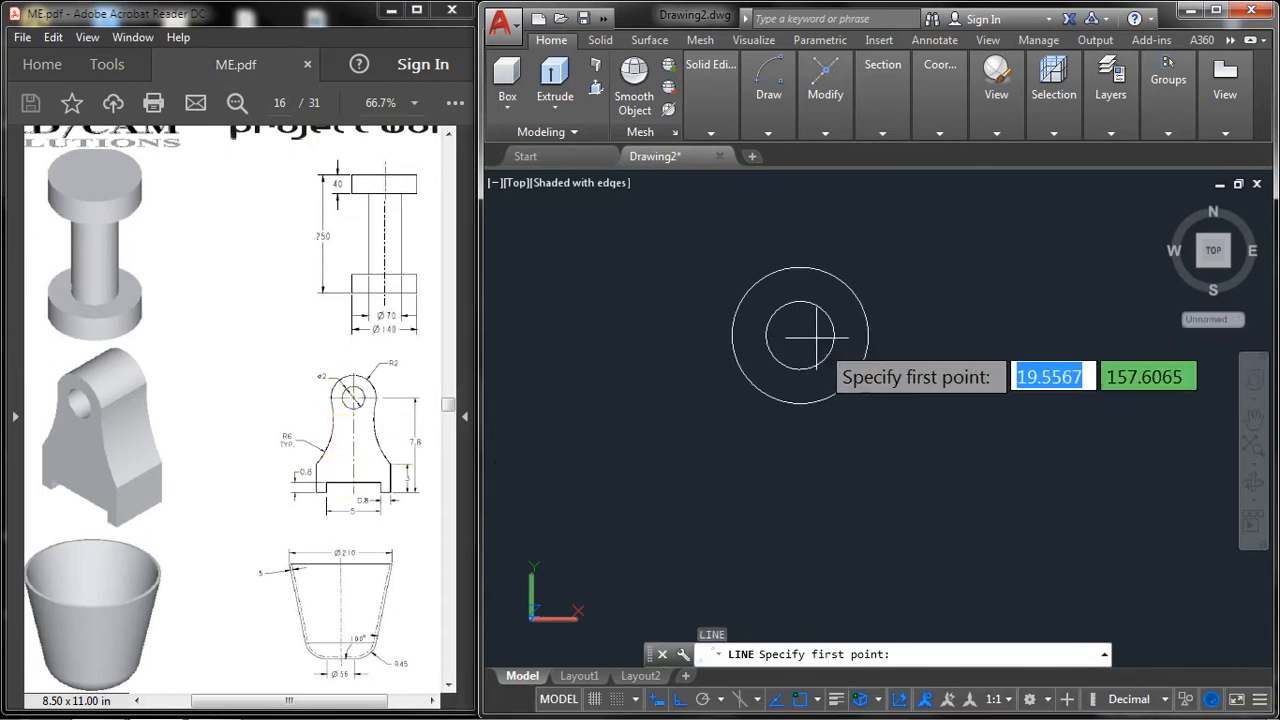
pyautogui.click(800, 337)
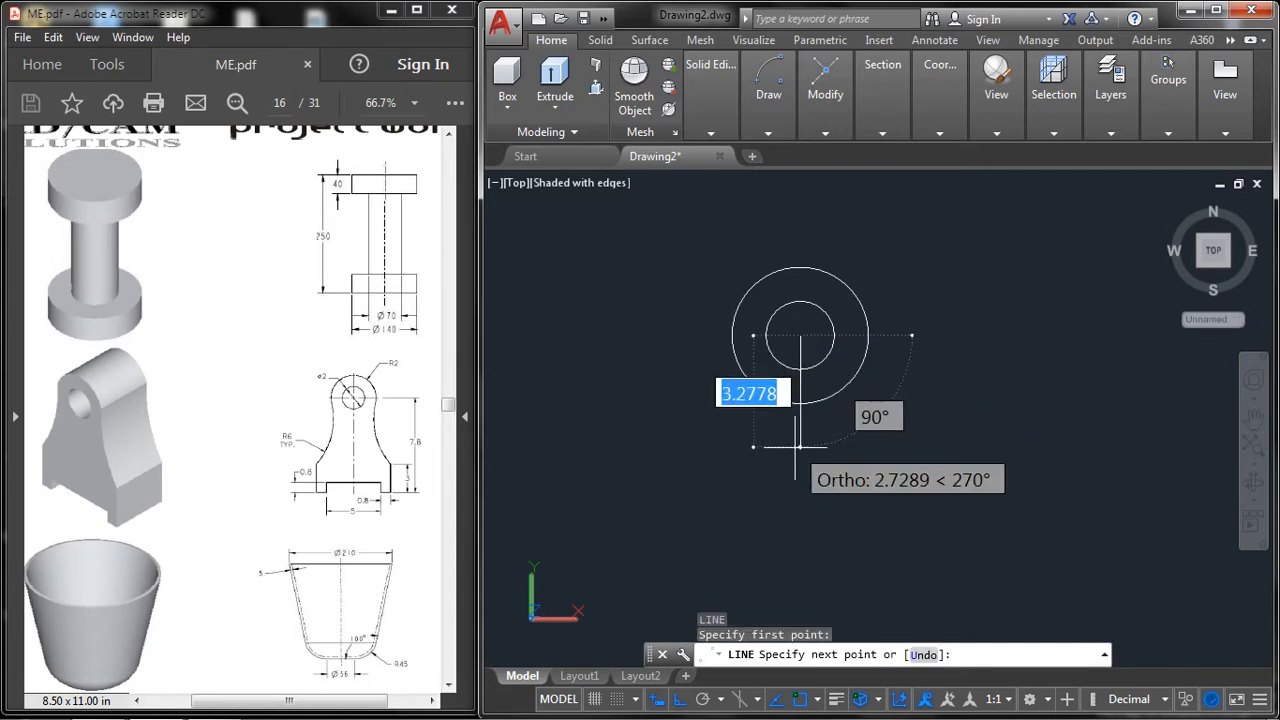
pyautogui.moveTo(797, 447)
pyautogui.mouseDown(button='middle')
pyautogui.moveTo(808, 247)
pyautogui.moveTo(811, 300)
pyautogui.mouseUp(button='middle')
pyautogui.write('7')
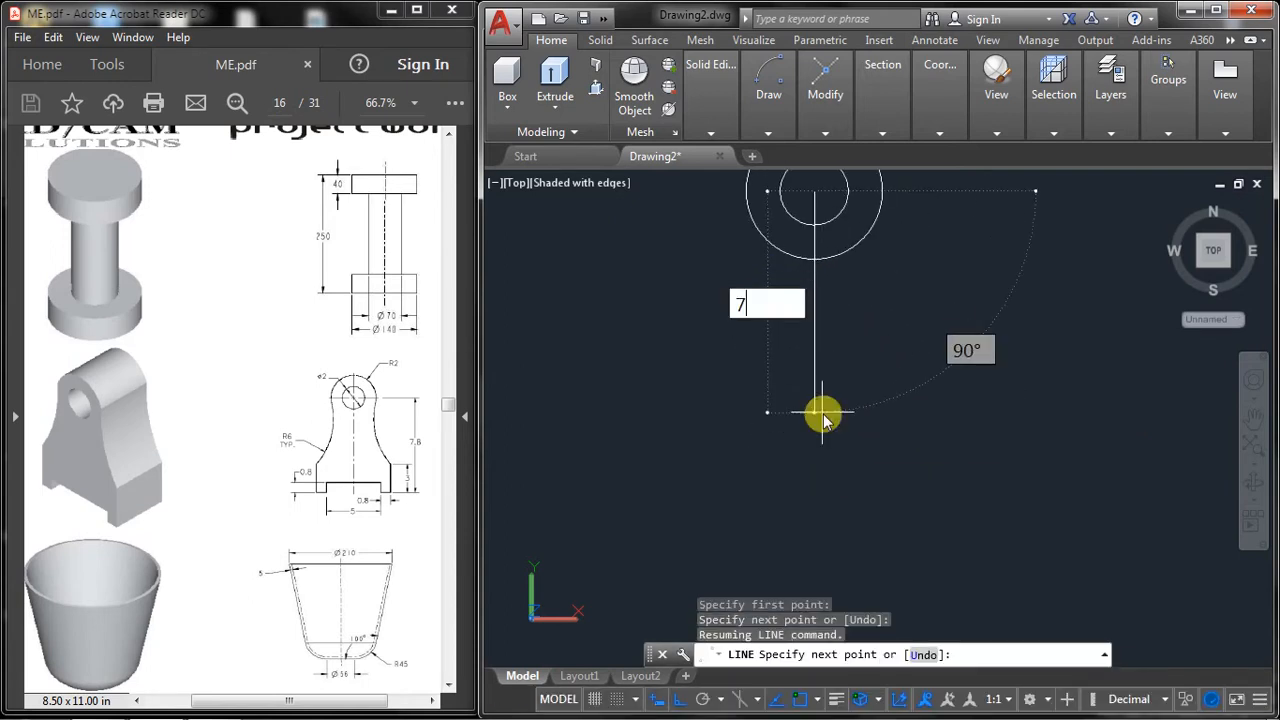
pyautogui.press('Return')
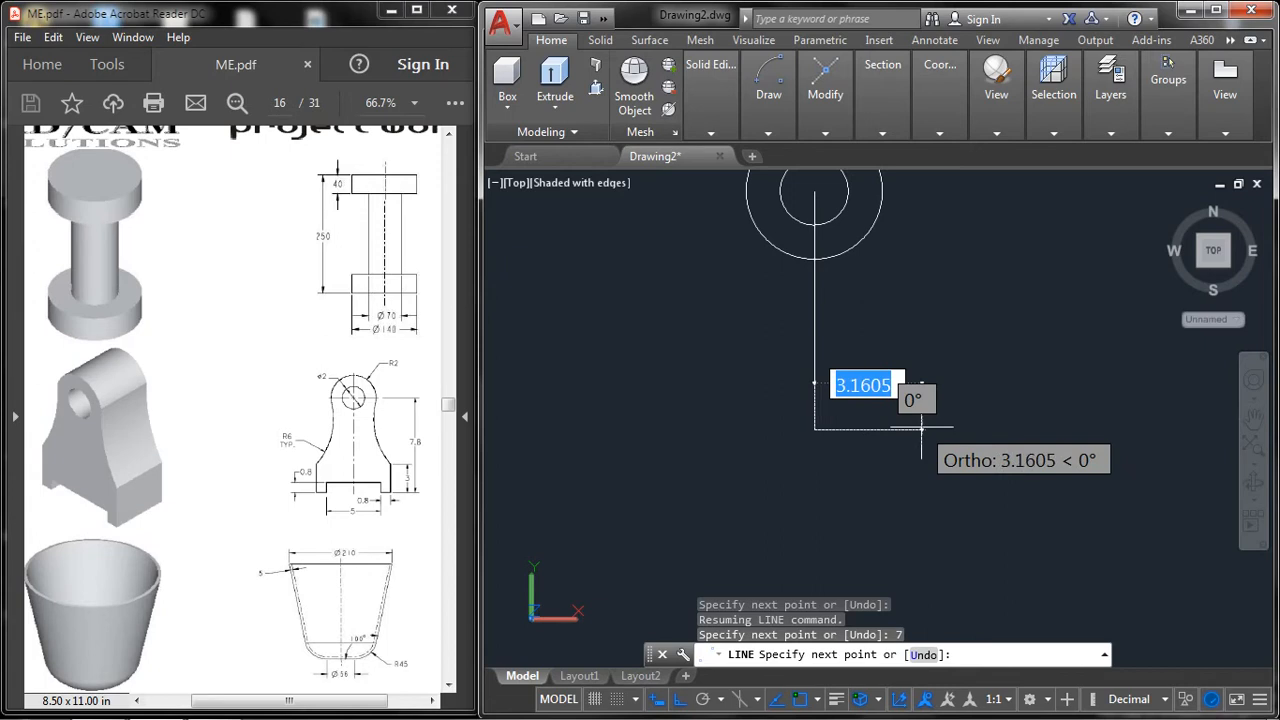
# Step: Continue the line as the bracket's base outline: 2.5 right, 0.8 down, 0.8 right and 3 up, and end it
pyautogui.write('2.5')
pyautogui.press('Return')
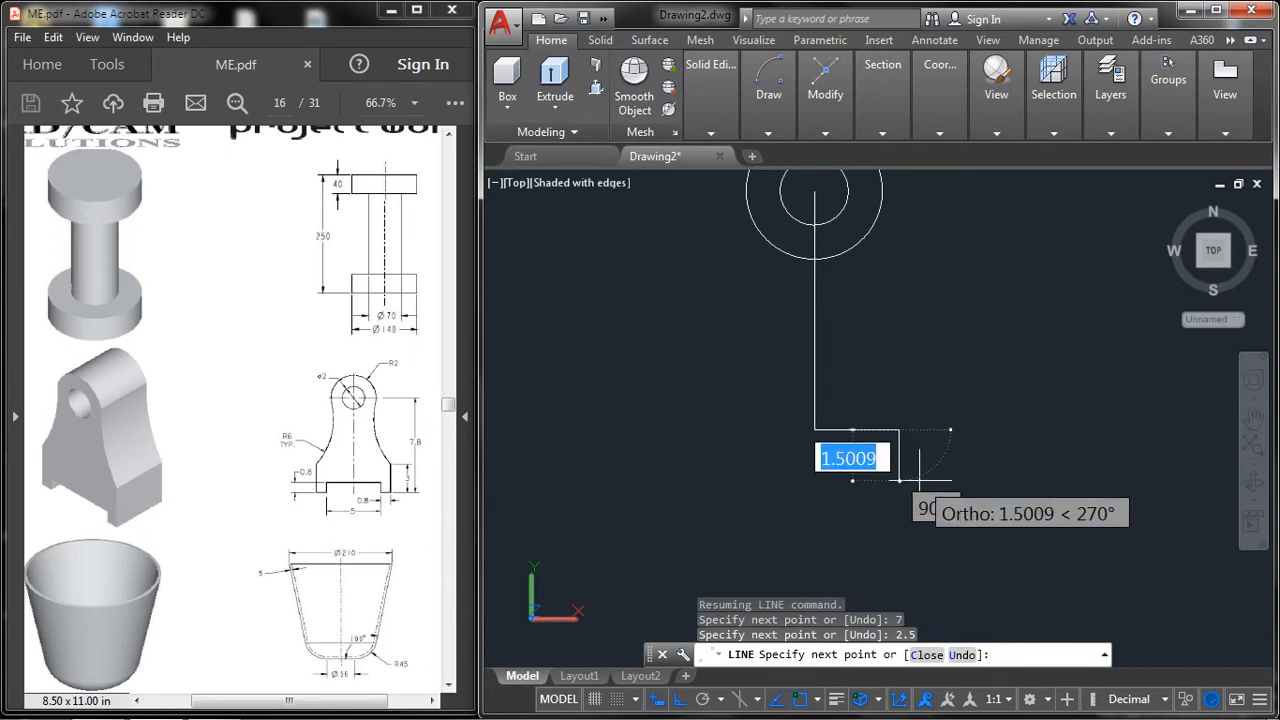
pyautogui.write('0')
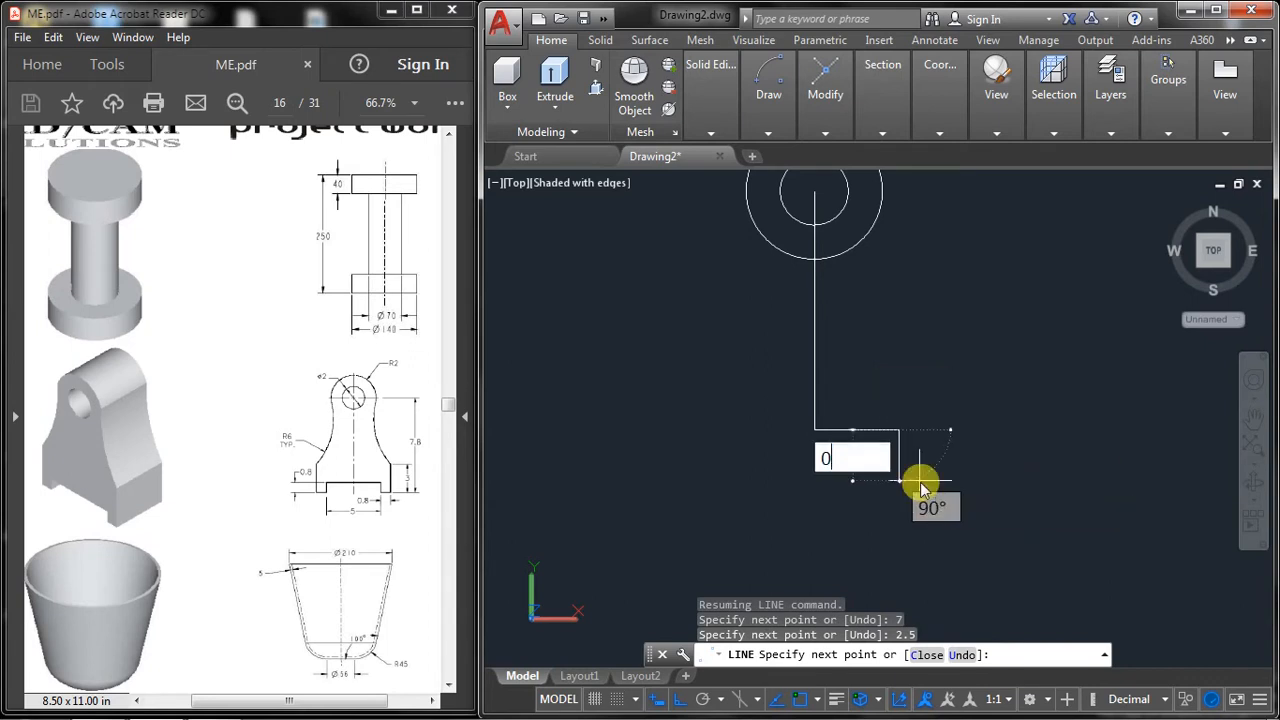
pyautogui.write('.8')
pyautogui.press('Return')
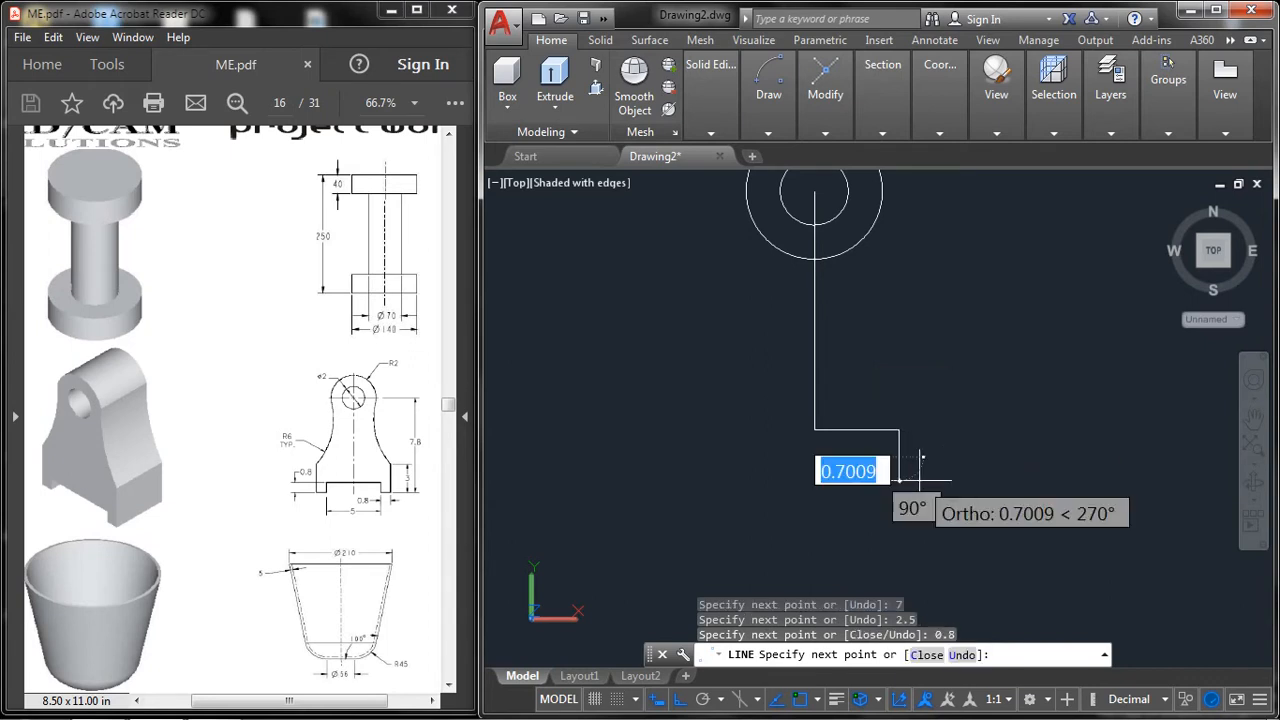
pyautogui.write('0.')
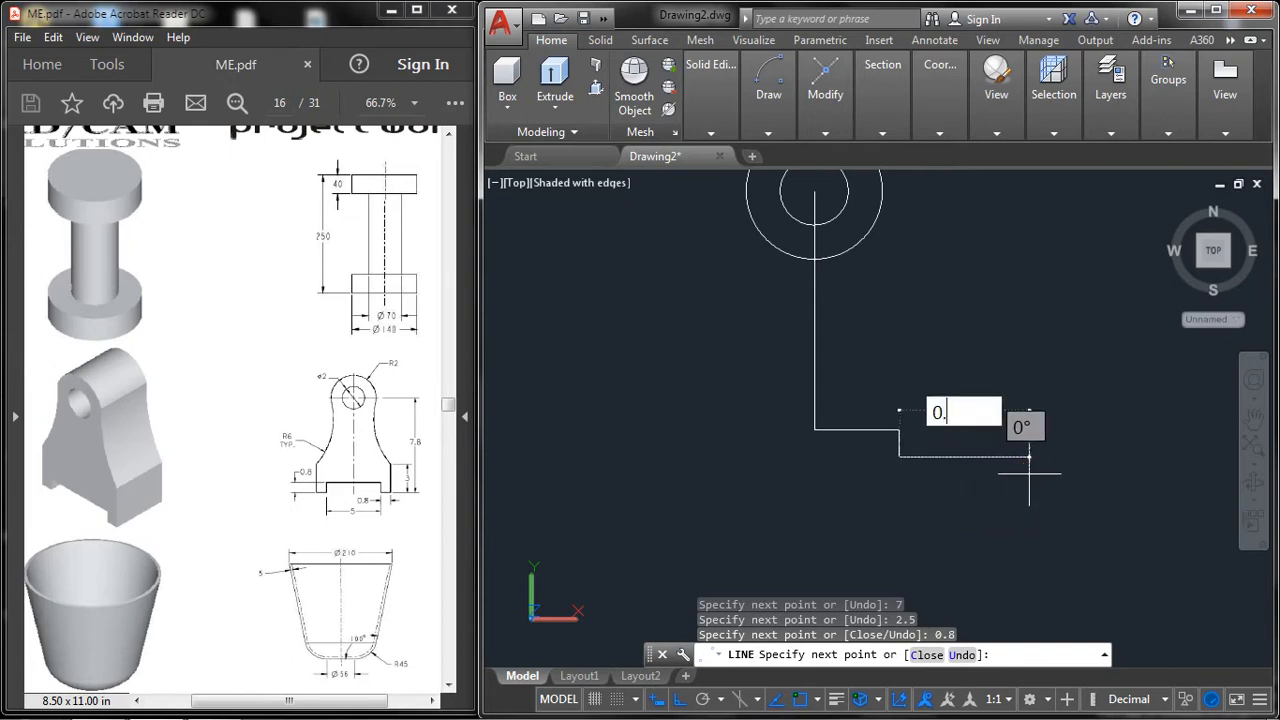
pyautogui.write('8')
pyautogui.press('Return')
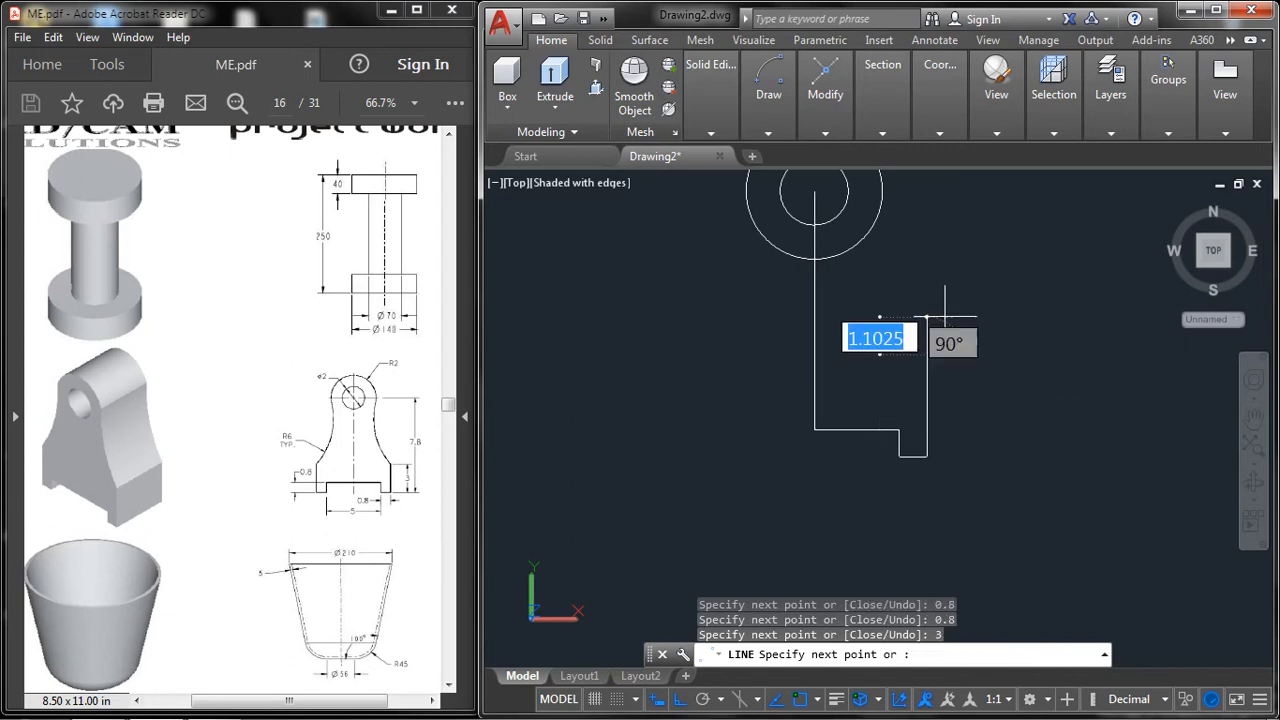
pyautogui.write('3')
pyautogui.press('Return')
pyautogui.press('Return')
# Step: Draw a Start, End, Radius arc of radius 6 from the outer circle's right side to the outer vertical edge's upper end, with Ortho off
pyautogui.moveTo(941, 315); pyautogui.dragTo(881, 354, button='middle')
pyautogui.click(768, 133)
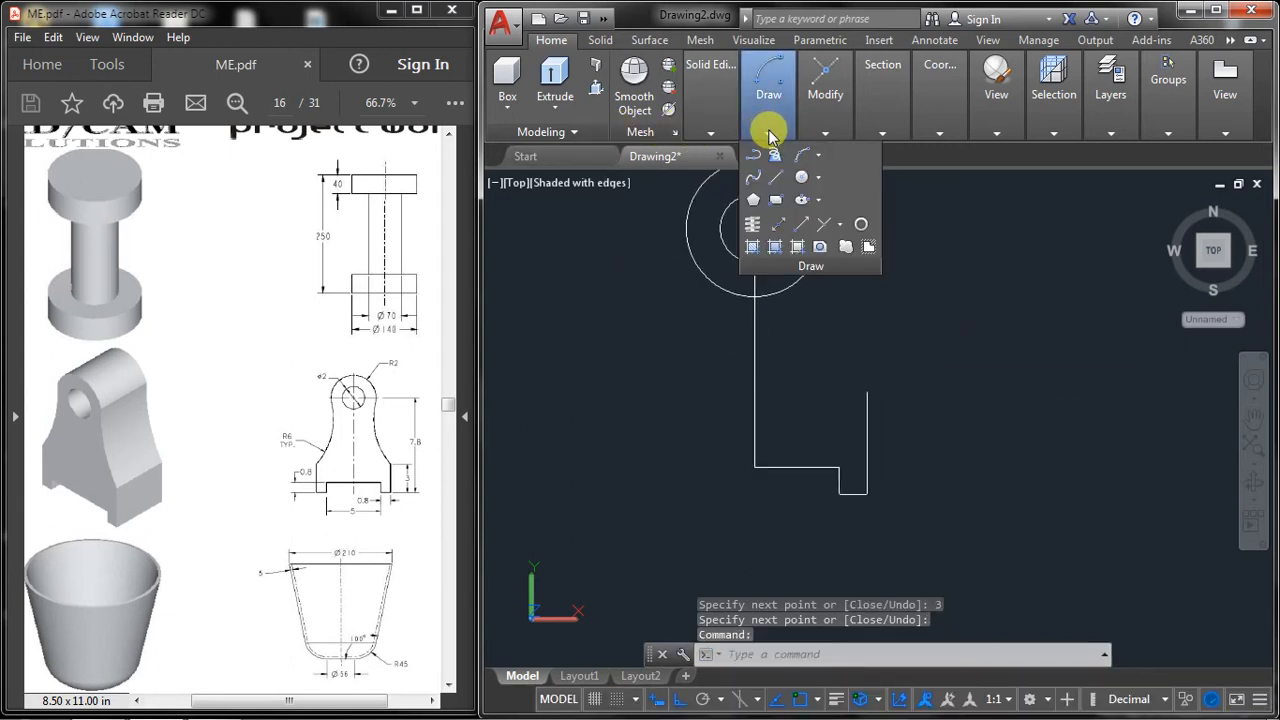
pyautogui.click(817, 157)
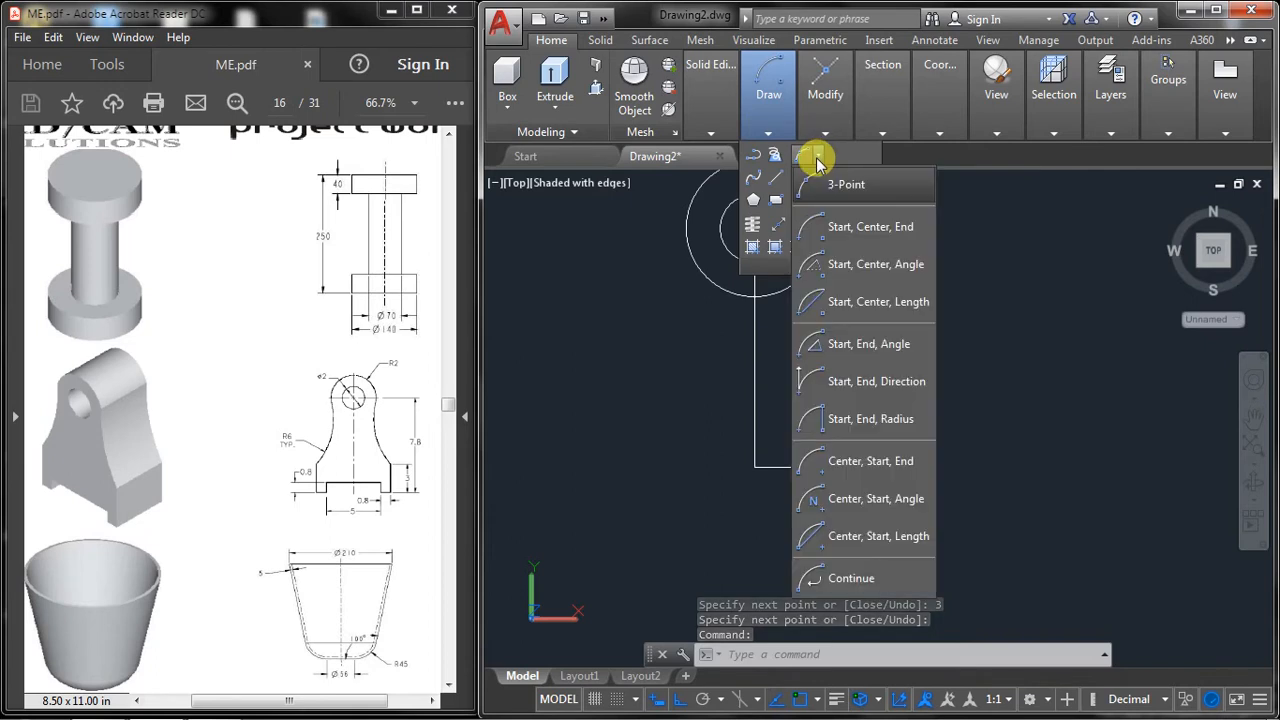
pyautogui.click(848, 422)
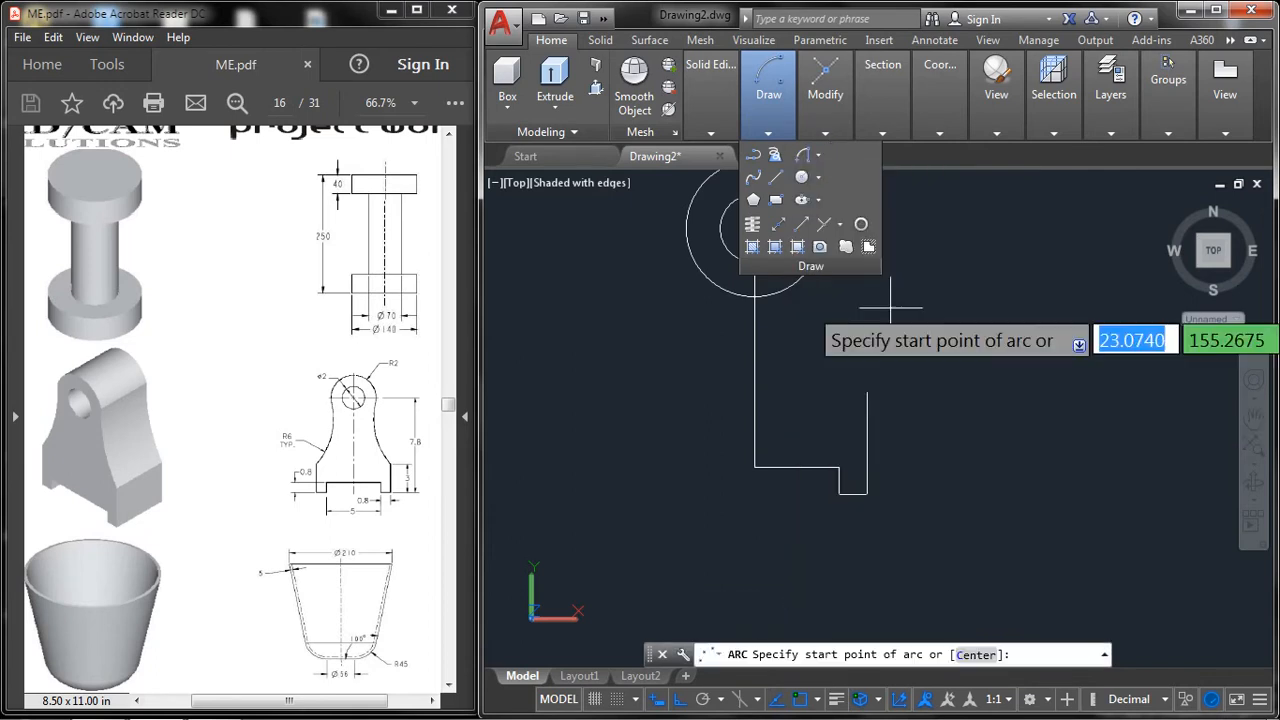
pyautogui.moveTo(836, 319); pyautogui.dragTo(836, 345, button='middle')
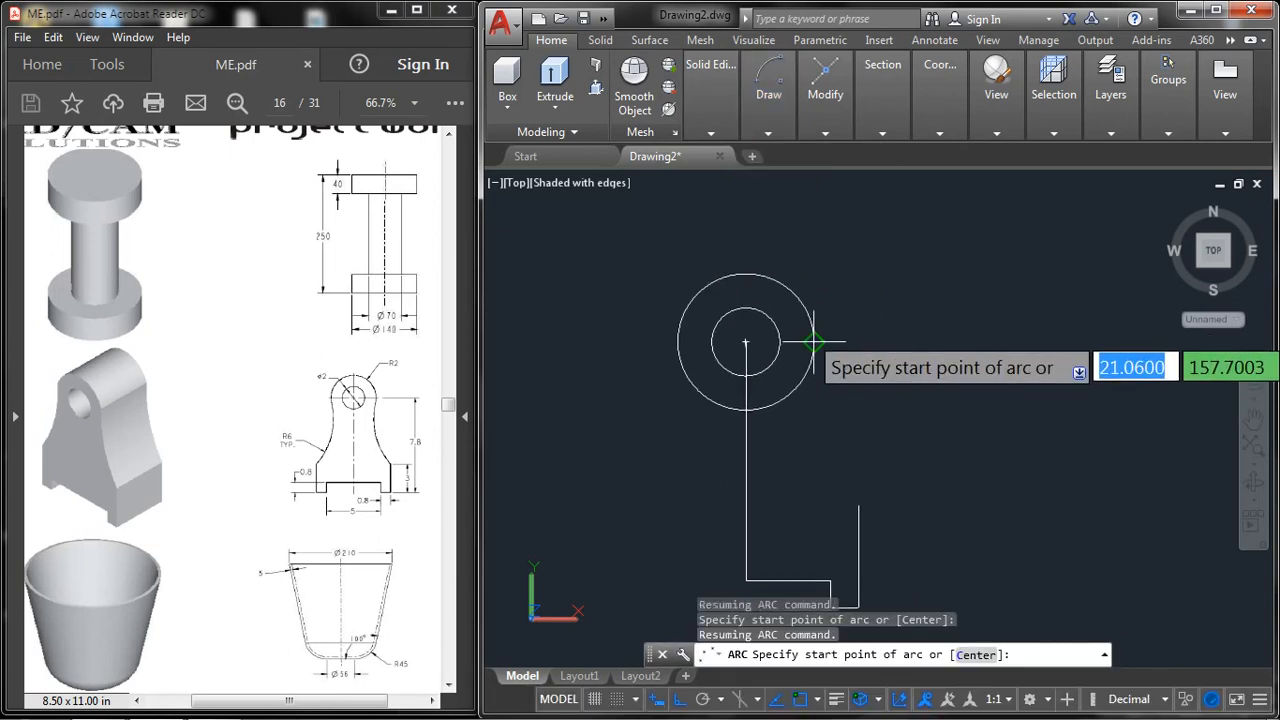
pyautogui.click(815, 326)
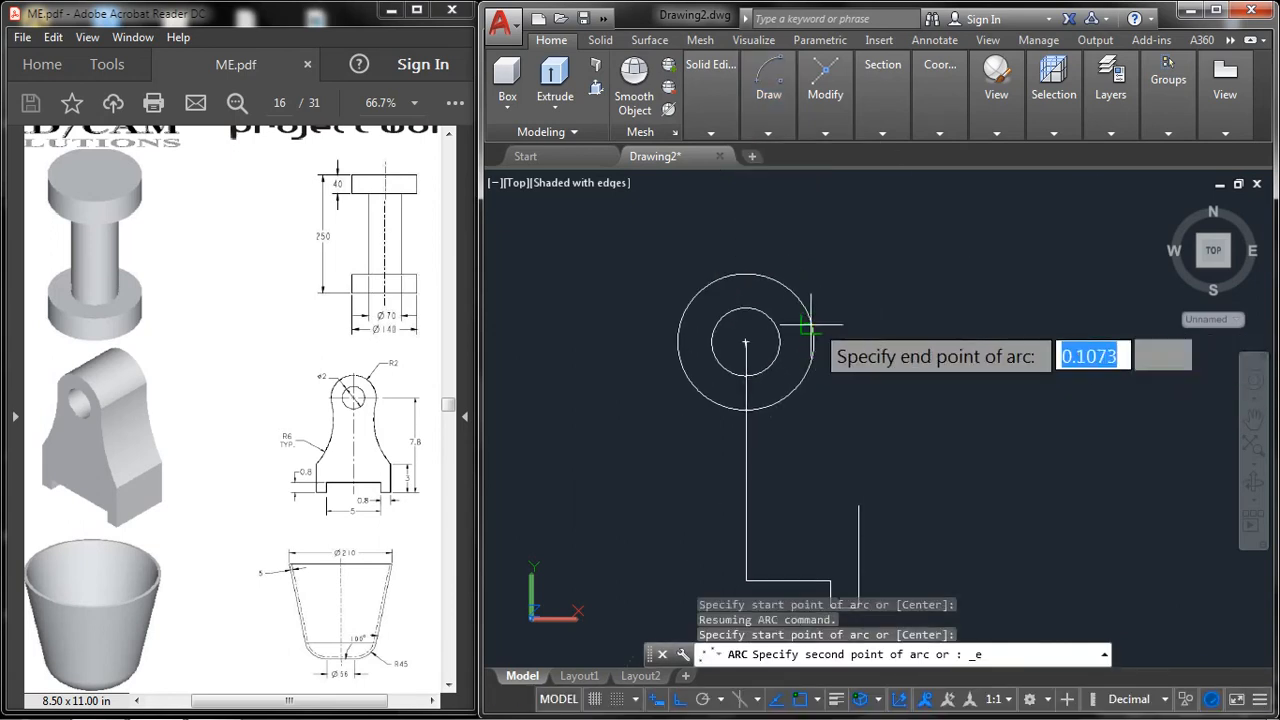
pyautogui.moveTo(853, 399); pyautogui.dragTo(839, 345, button='middle')
pyautogui.click(845, 452)
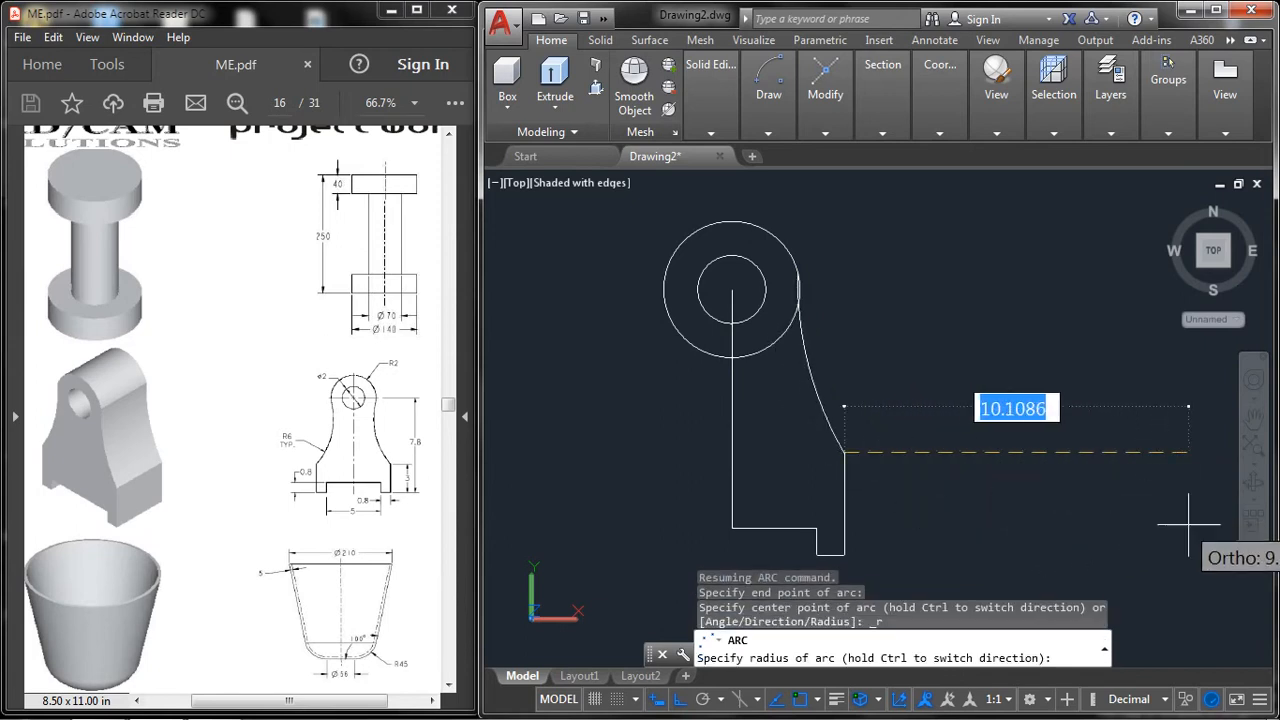
pyautogui.click(681, 700)
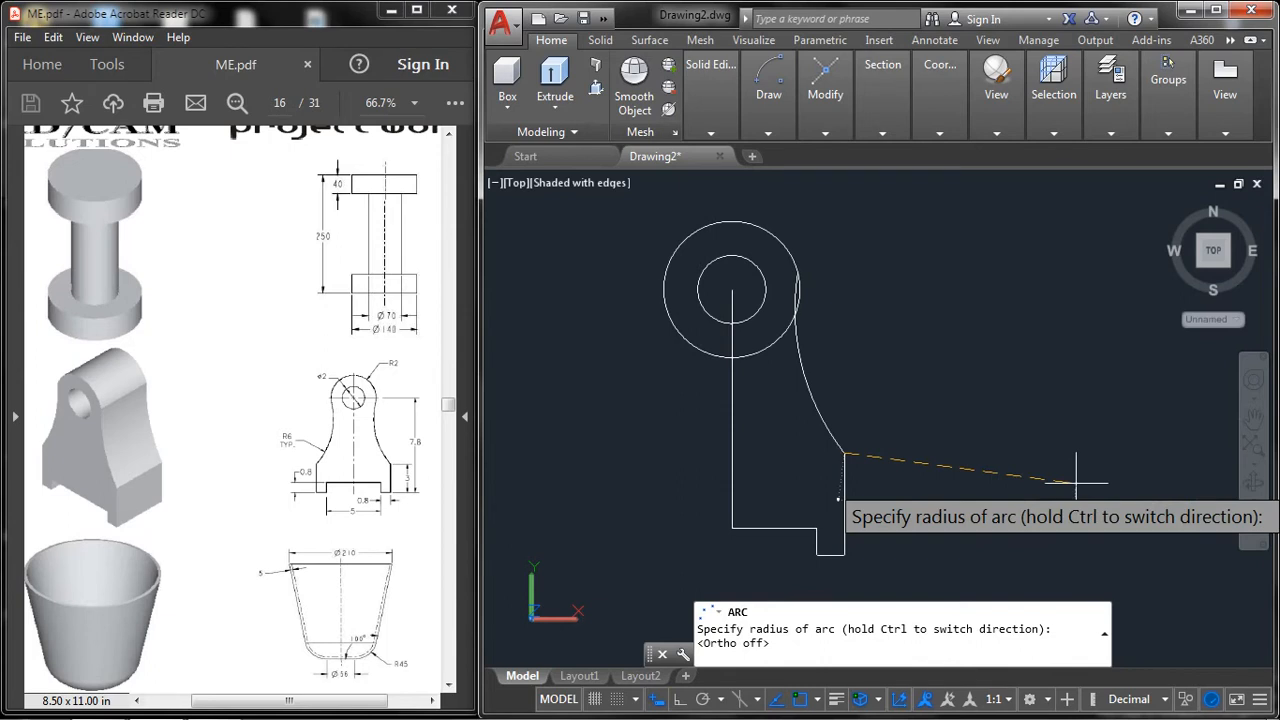
pyautogui.write('6')
pyautogui.press('Return')
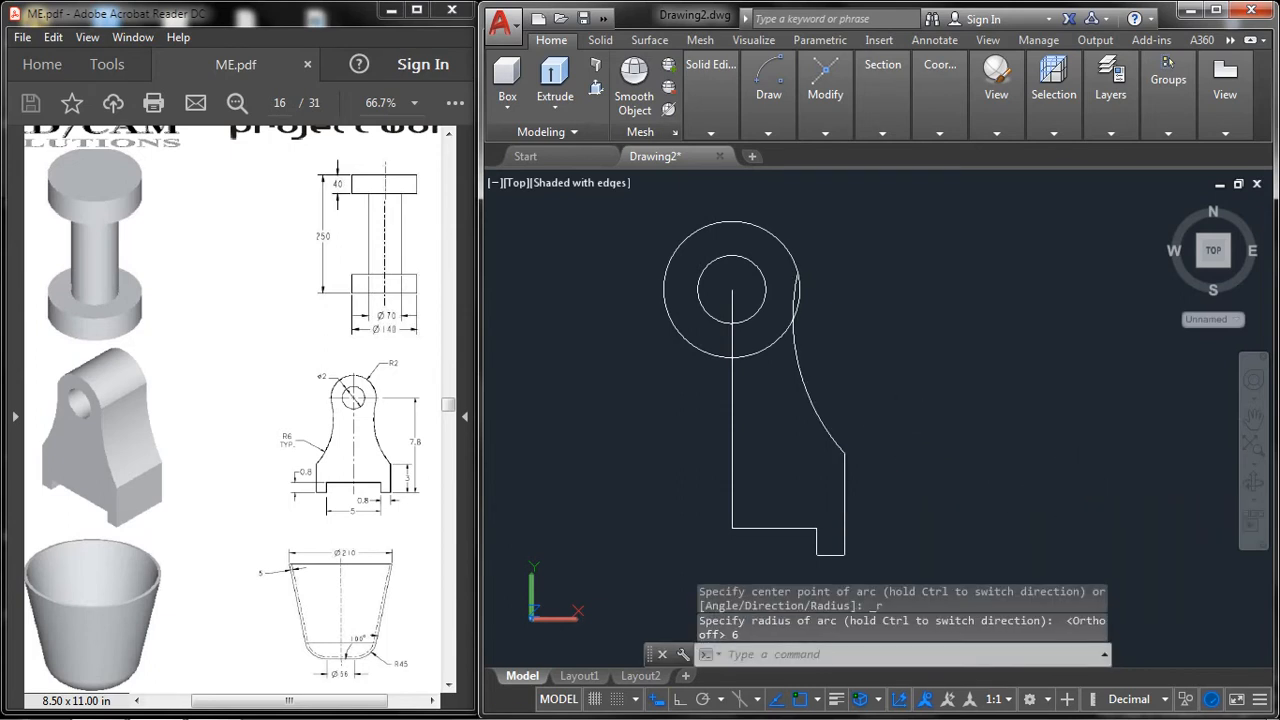
# Step: Erase the arc joining the outer circle to the base outline
pyautogui.moveTo(786, 365); pyautogui.dragTo(788, 354, button='middle')
pyautogui.click(802, 352)
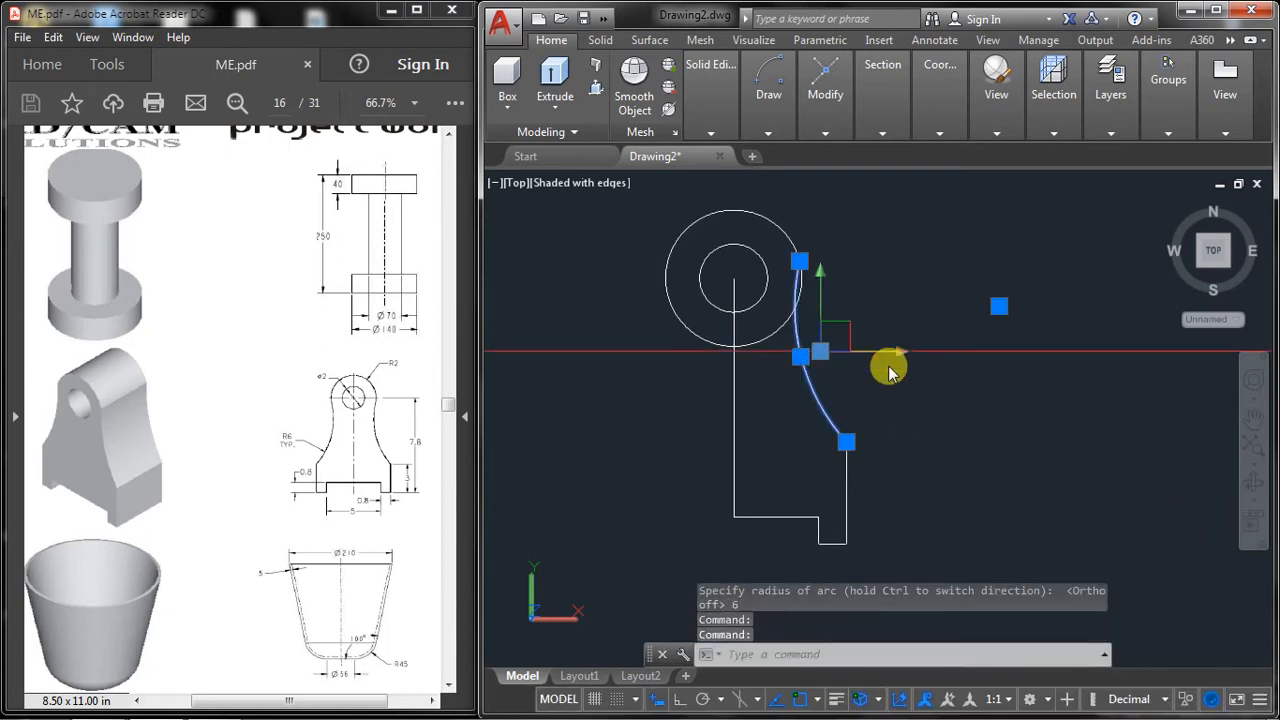
pyautogui.press('Return')
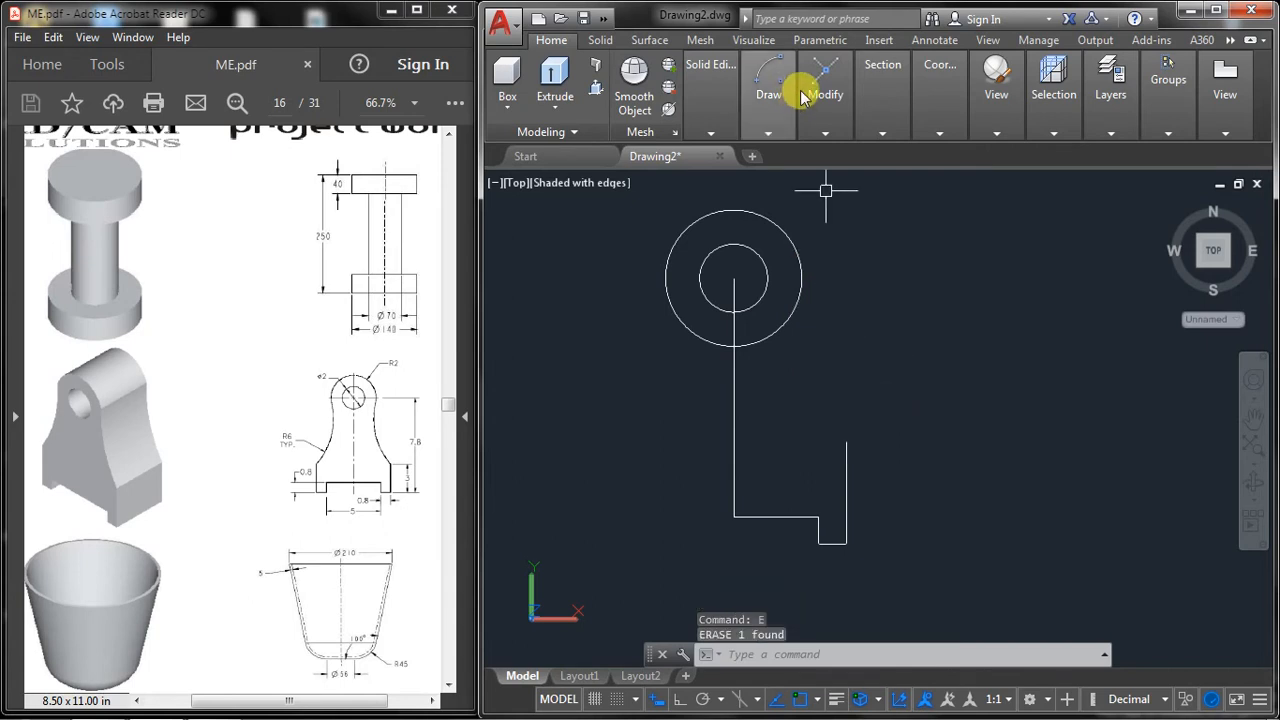
# Step: Draw a Start, End, Radius arc of radius 6 from the outer circle's right quadrant to the upper end of the outer vertical edge
pyautogui.click(768, 133)
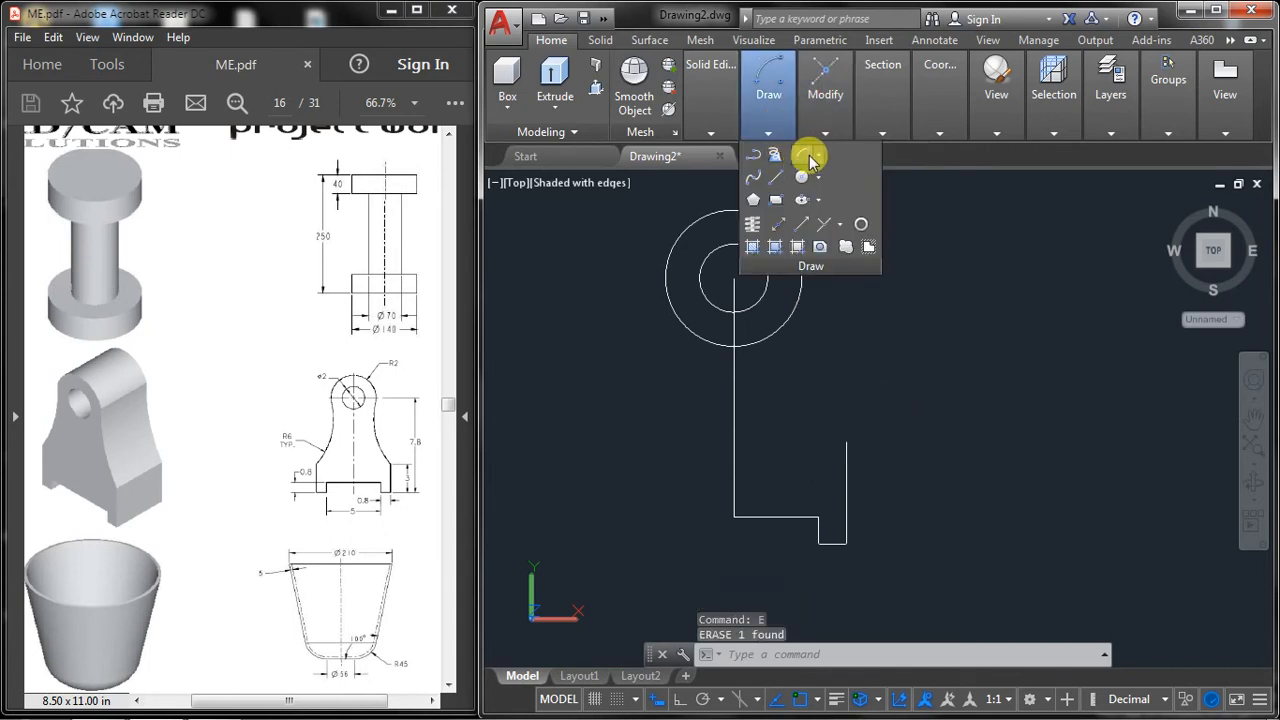
pyautogui.click(806, 156)
pyautogui.moveTo(795, 283); pyautogui.dragTo(792, 332, button='middle')
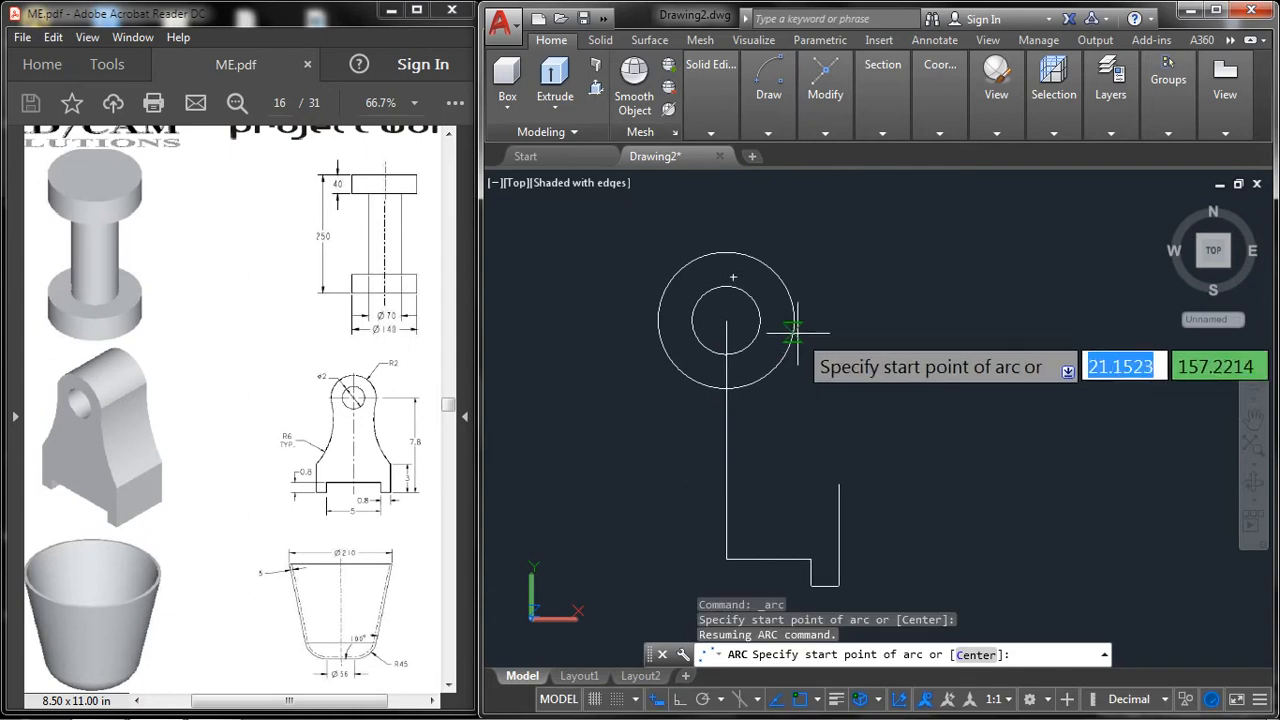
pyautogui.click(800, 321)
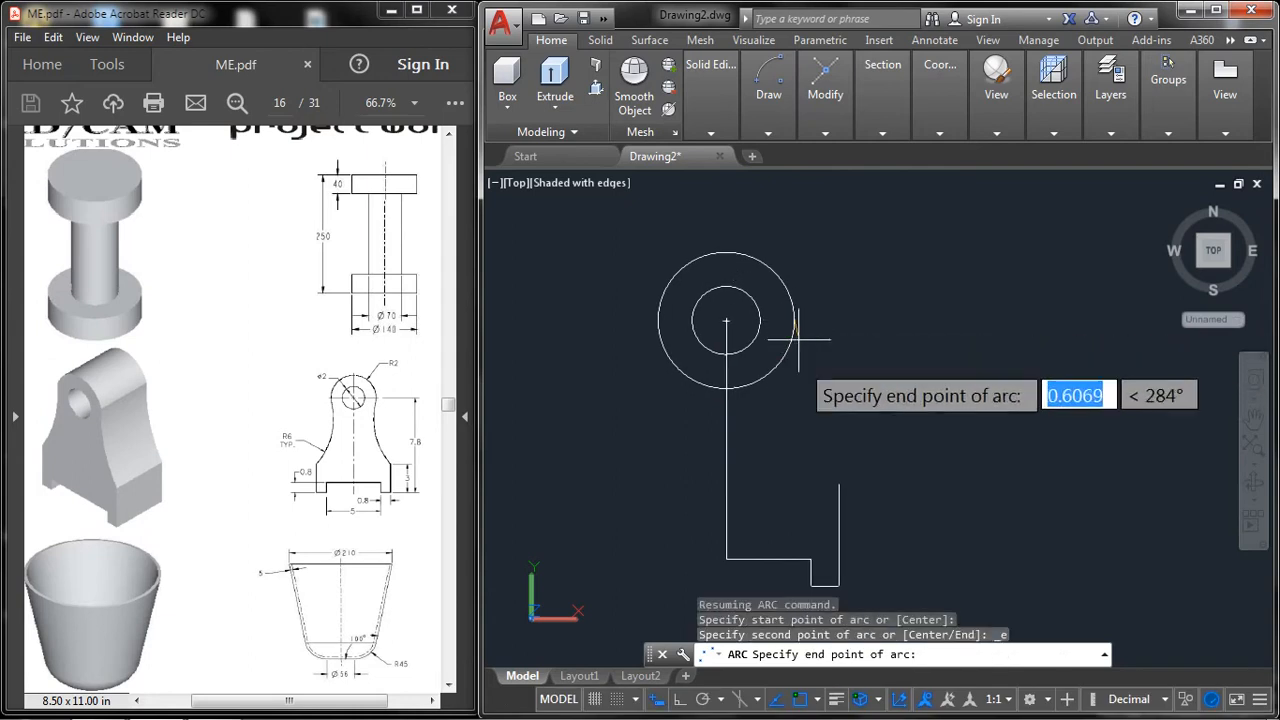
pyautogui.click(838, 484)
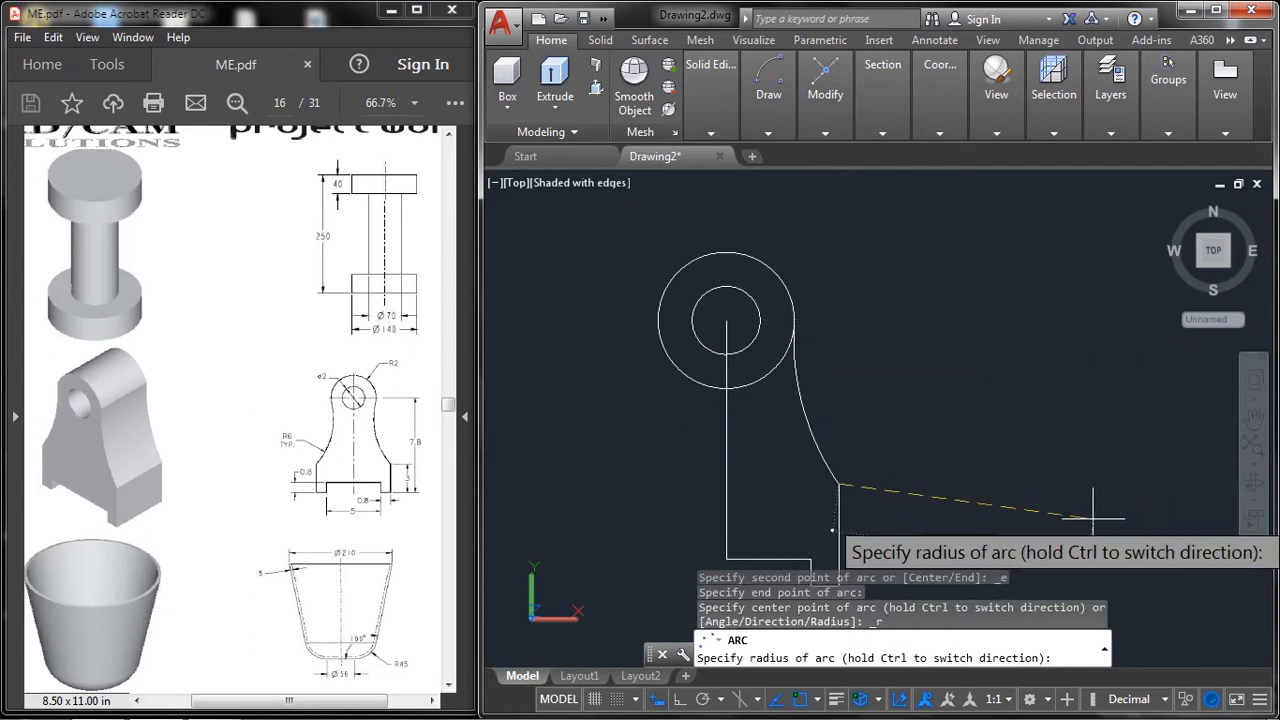
pyautogui.press('Return')
# Step: Try mirroring the arc and base outline about the vertical centerline with the source objects erased, and undo the mirror
pyautogui.moveTo(955, 470); pyautogui.dragTo(949, 455, button='middle')
pyautogui.scroll(5, 799, 336)
pyautogui.scroll(-4, 794, 301)
pyautogui.moveTo(799, 333); pyautogui.dragTo(863, 242, button='middle')
pyautogui.press('Return')
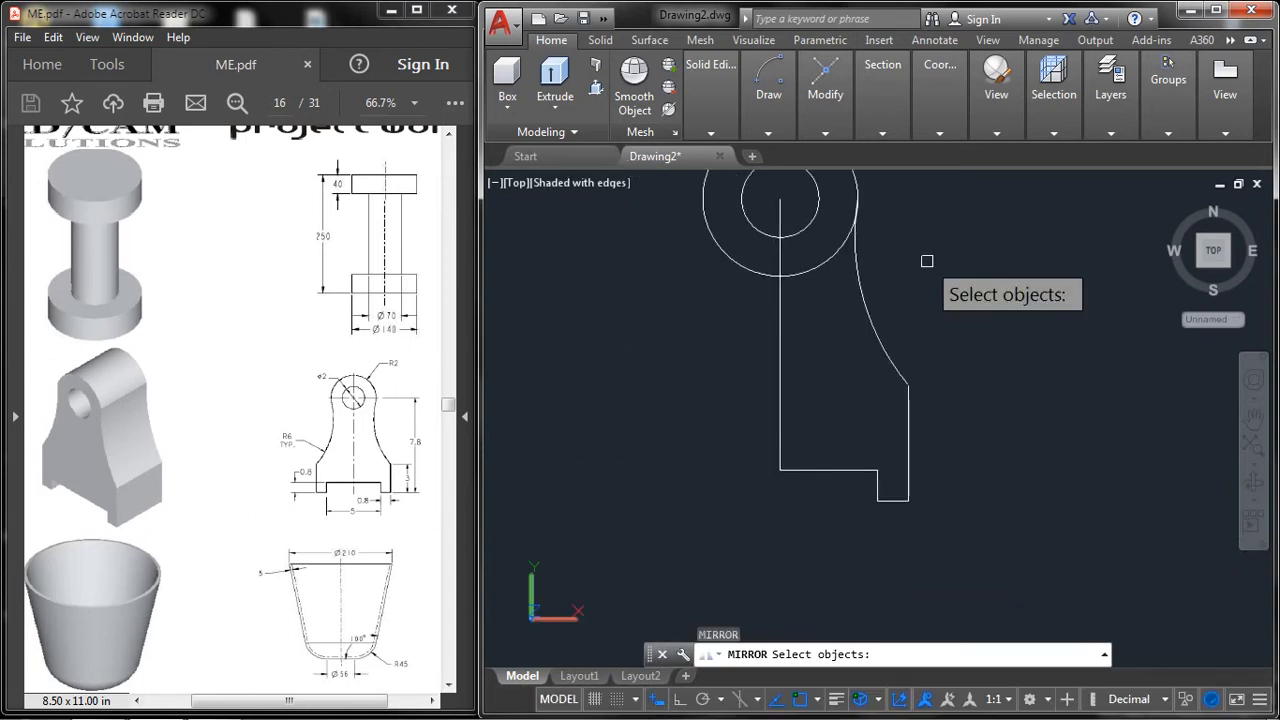
pyautogui.click(956, 349)
pyautogui.click(838, 523)
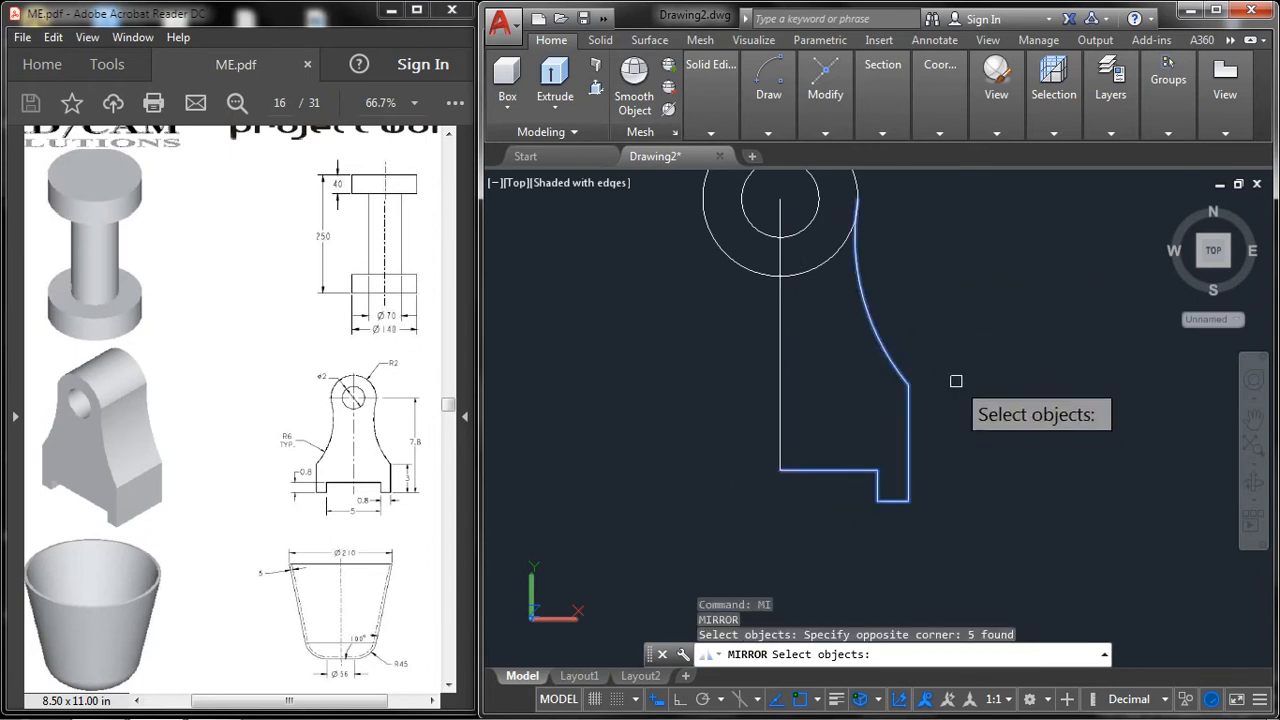
pyautogui.scroll(4, 957, 380)
pyautogui.press('Return')
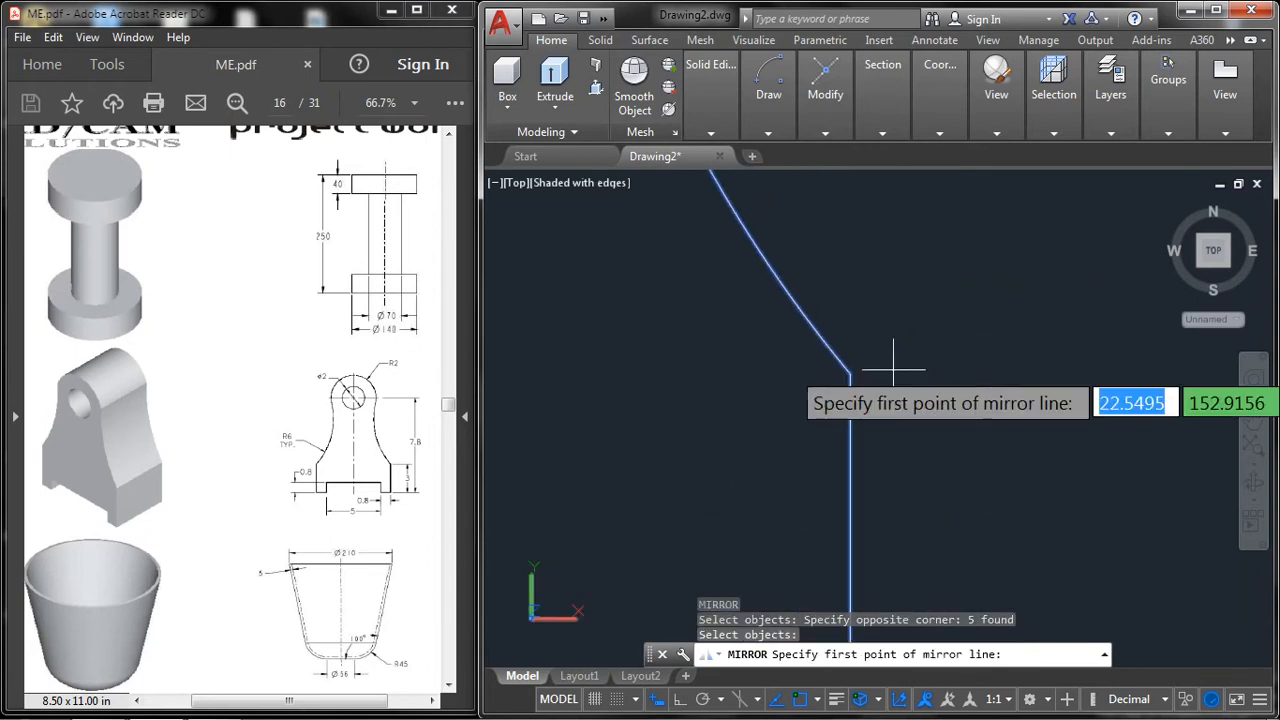
pyautogui.scroll(-5, 891, 369)
pyautogui.moveTo(891, 369); pyautogui.dragTo(869, 373, button='middle')
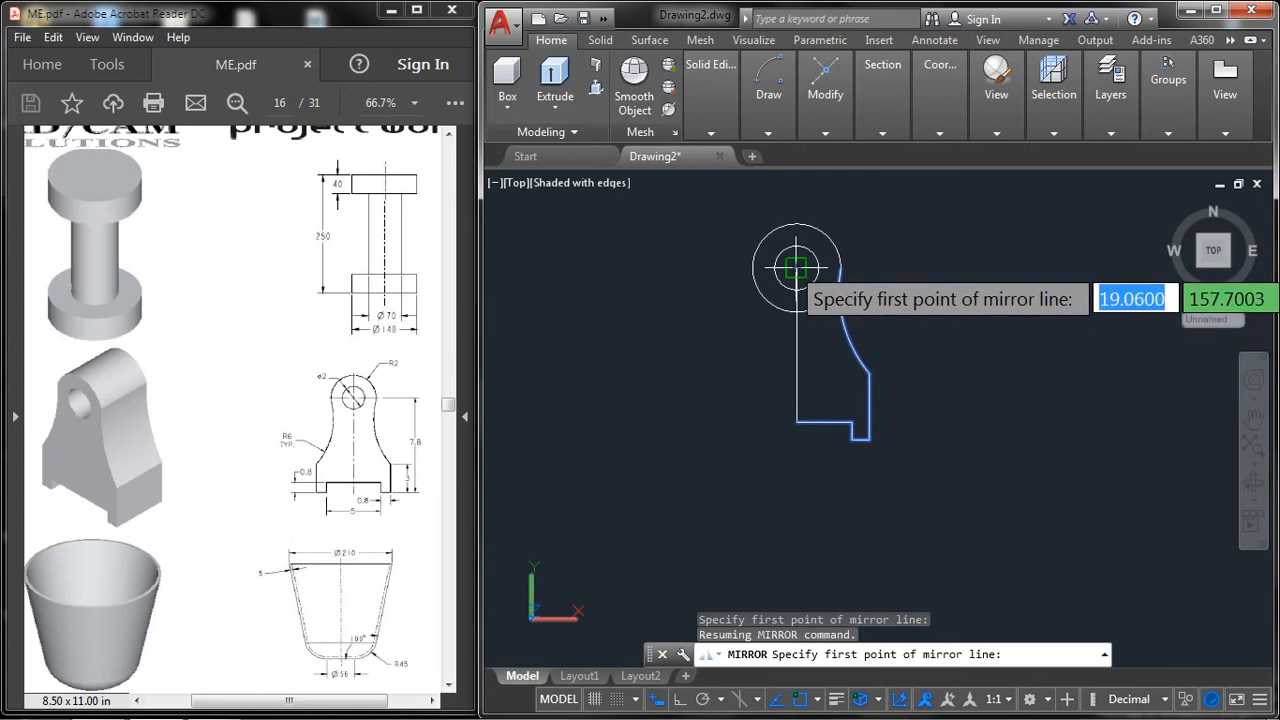
pyautogui.click(796, 268)
pyautogui.click(796, 421)
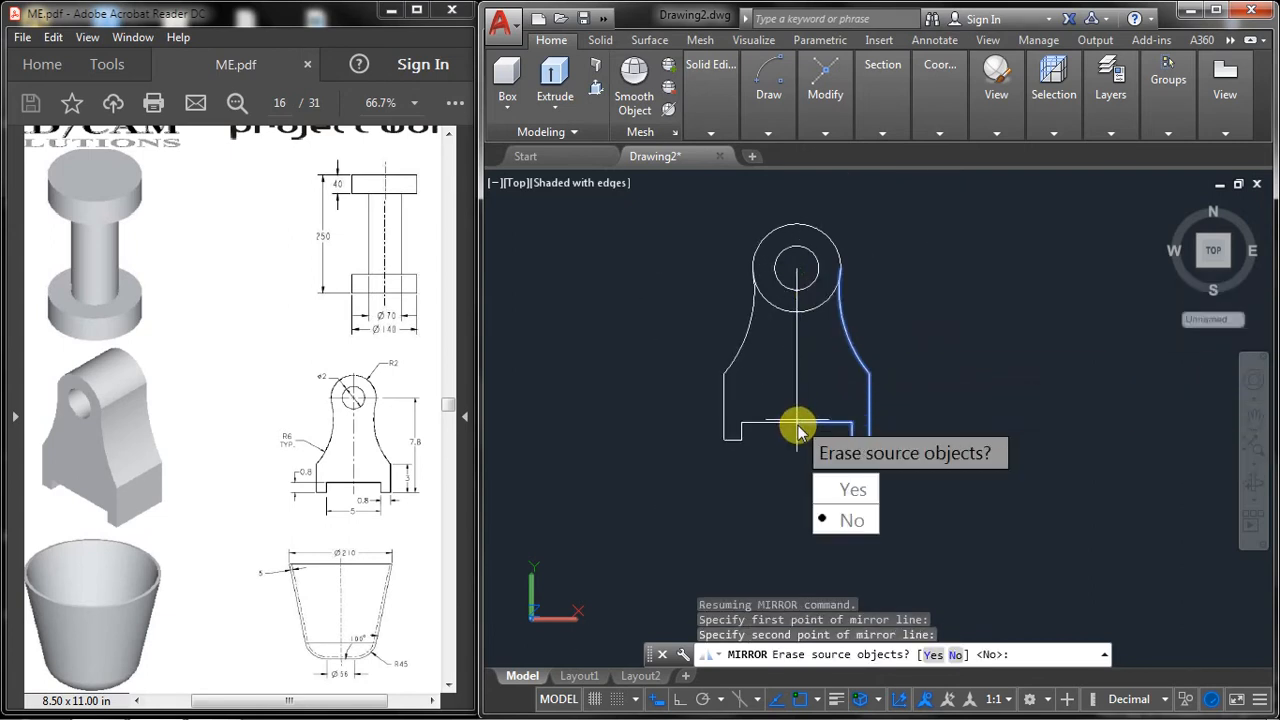
pyautogui.click(851, 489)
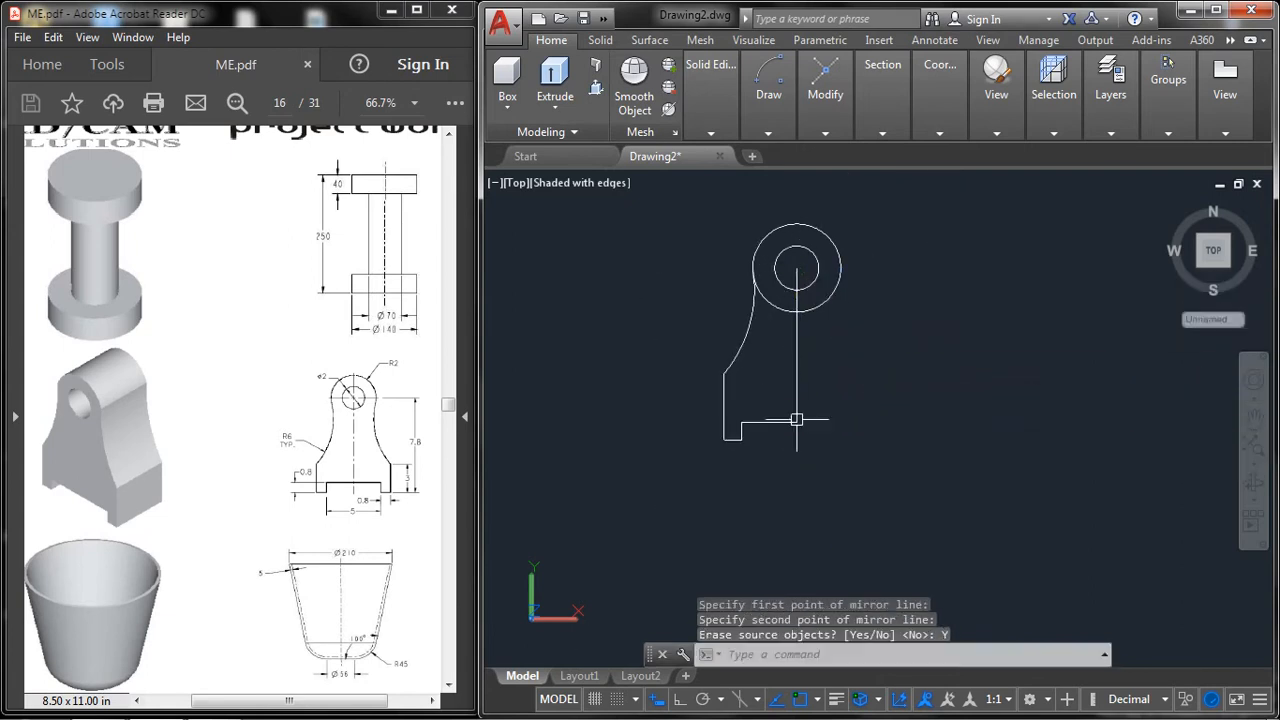
pyautogui.hotkey('ctrl', 'z')
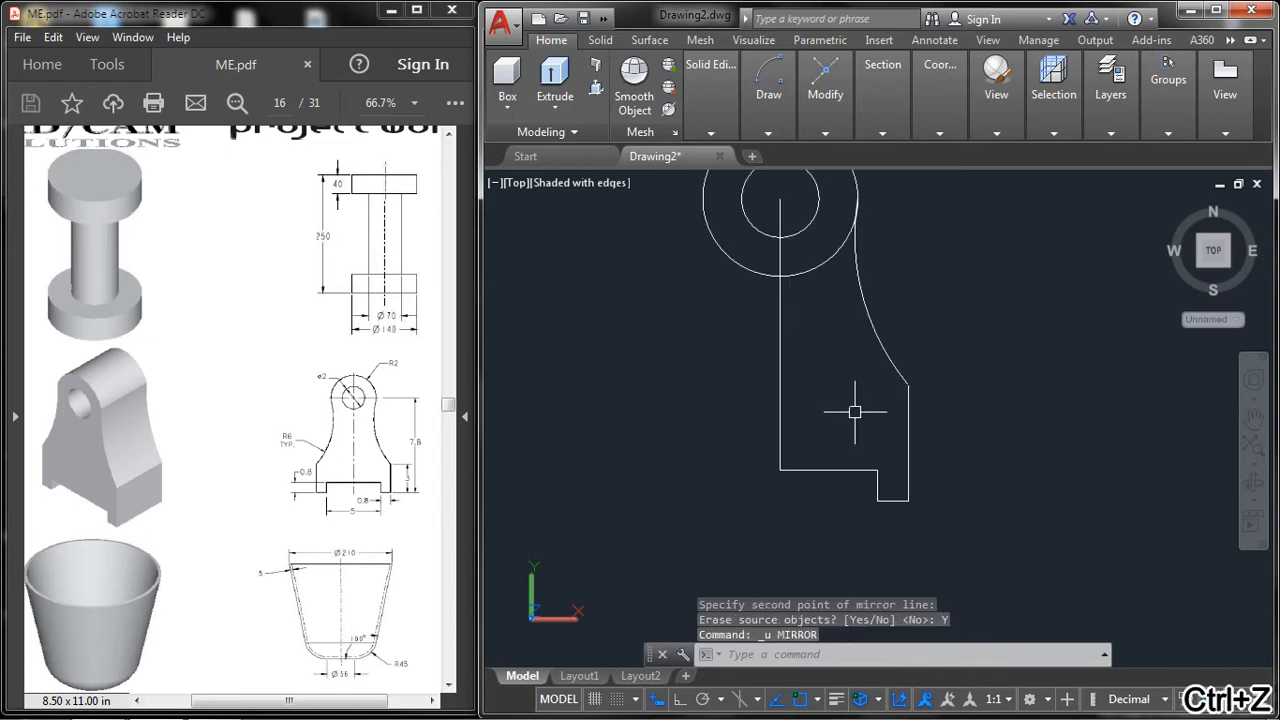
# Step: Mirror the side arc and base outline about the vertical centerline, keeping the source objects
pyautogui.press('Return')
pyautogui.click(954, 355)
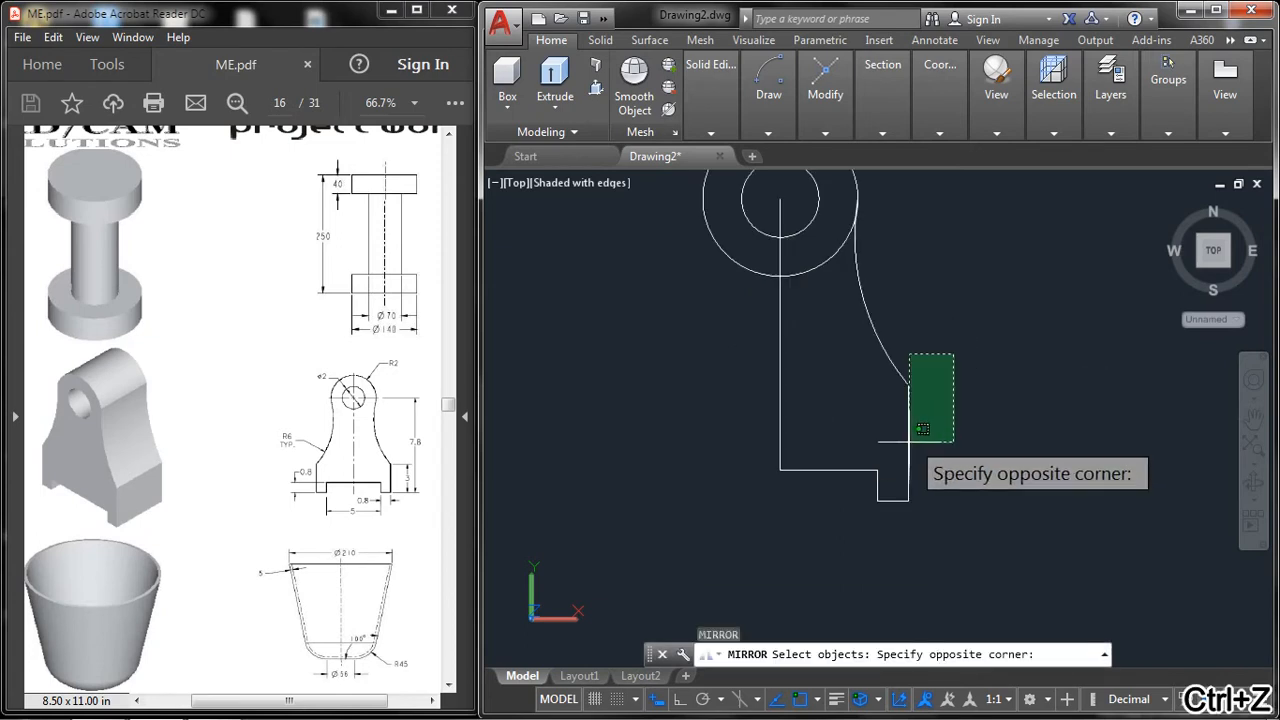
pyautogui.click(853, 512)
pyautogui.press('Return')
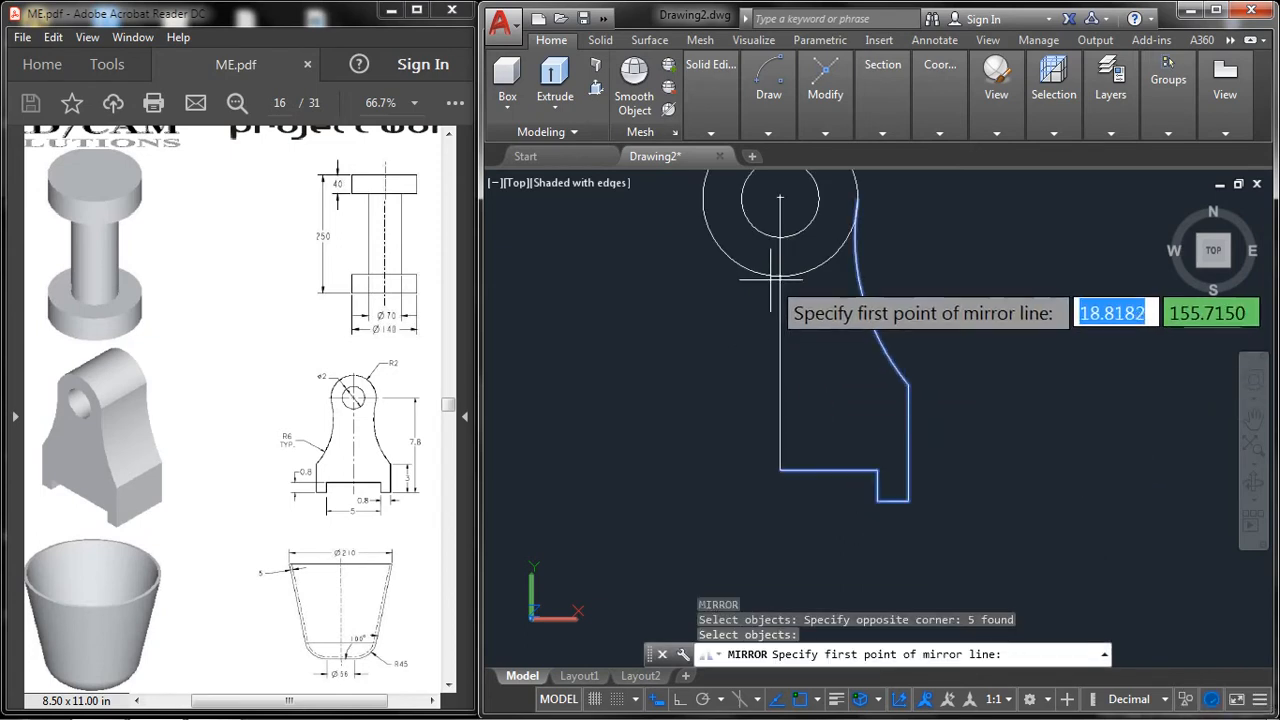
pyautogui.click(780, 197)
pyautogui.click(780, 470)
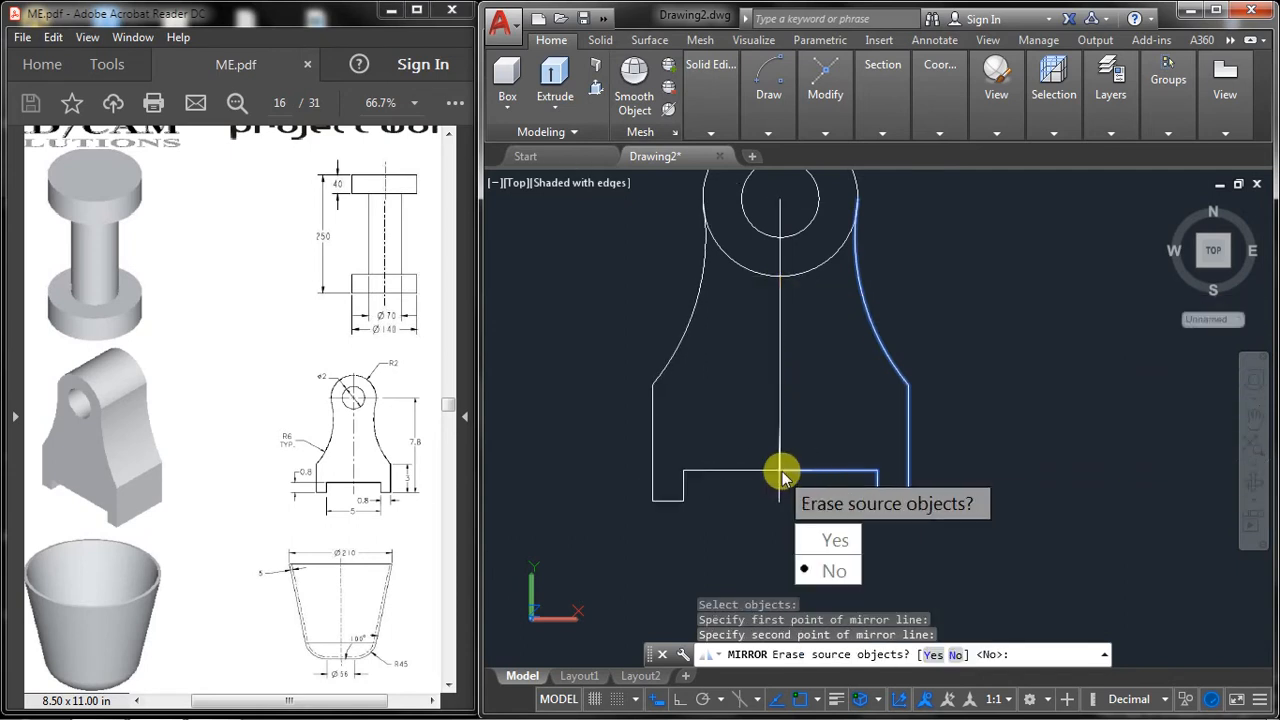
pyautogui.press('Return')
# Step: Erase the vertical centerline running from the circle center to the base step
pyautogui.moveTo(793, 426); pyautogui.dragTo(800, 454, button='middle')
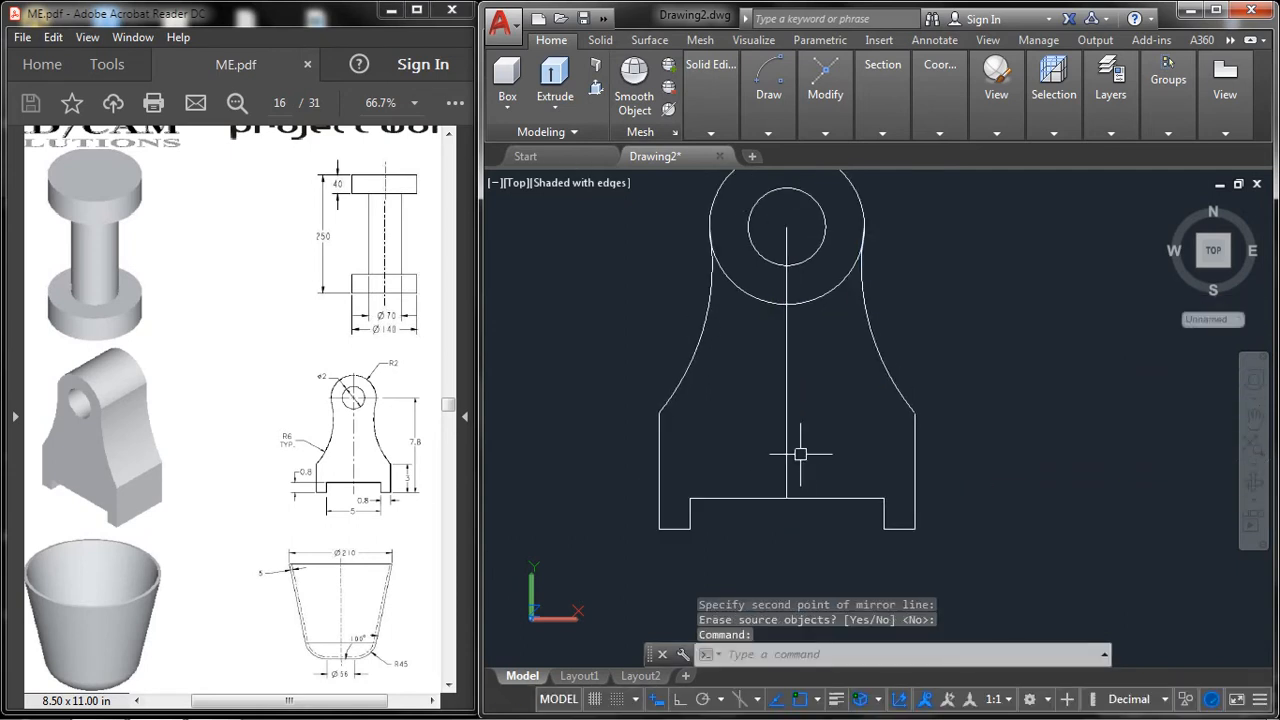
pyautogui.click(774, 428)
pyautogui.click(796, 414)
pyautogui.click(796, 414)
pyautogui.click(764, 416)
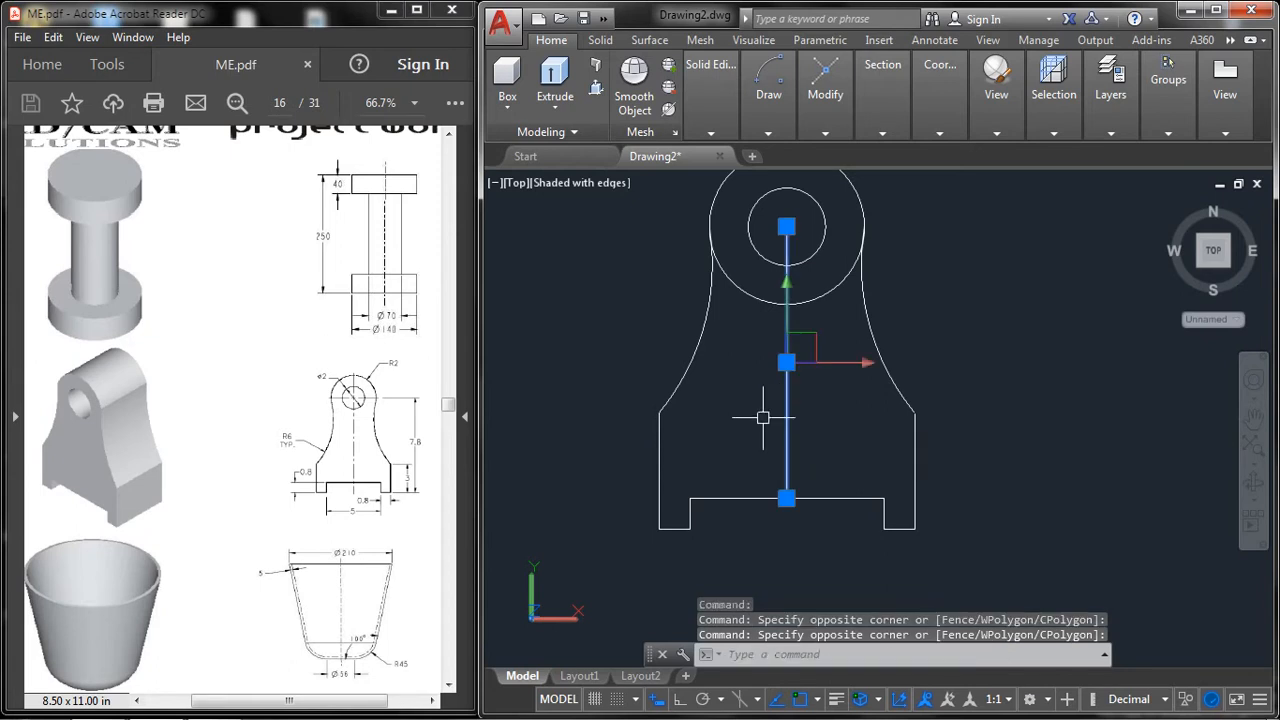
pyautogui.write('e')
pyautogui.press('Return')
# Step: Trim the outer circle's lower portion and the leftover slivers where it meets the two side arcs
pyautogui.write('tr')
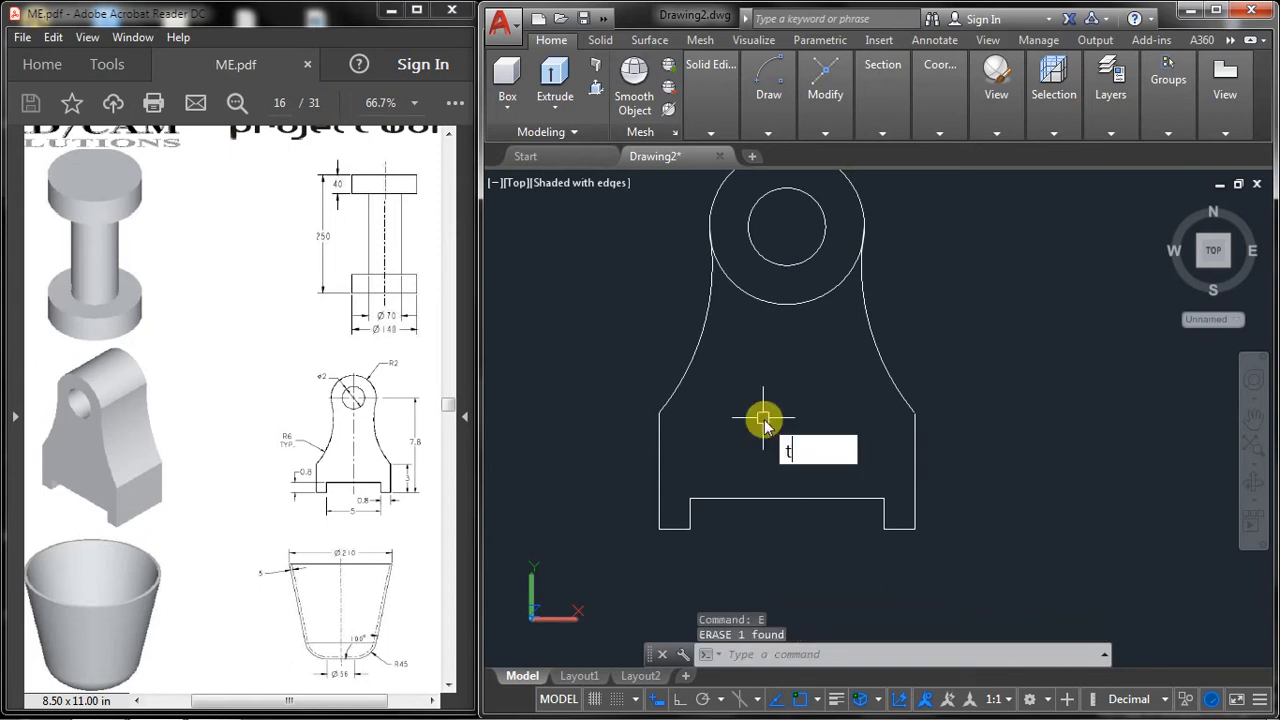
pyautogui.press('Return')
pyautogui.press('Return')
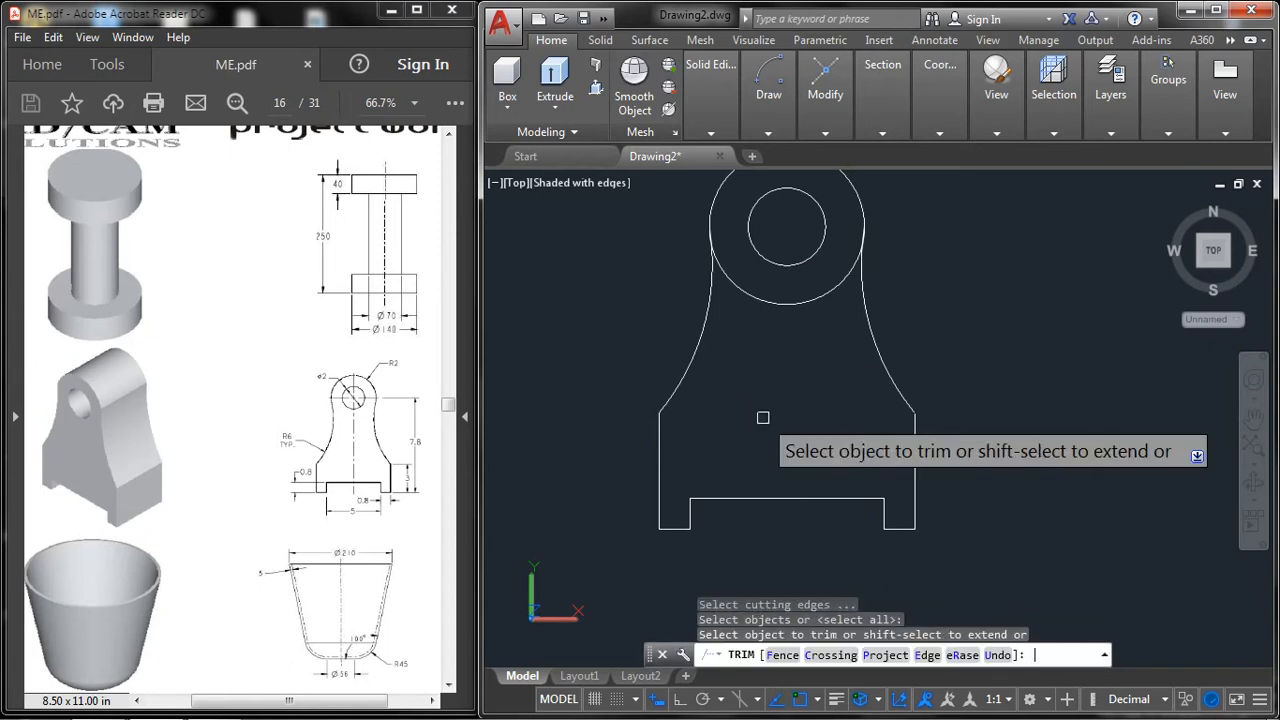
pyautogui.click(821, 305)
pyautogui.scroll(5, 856, 237)
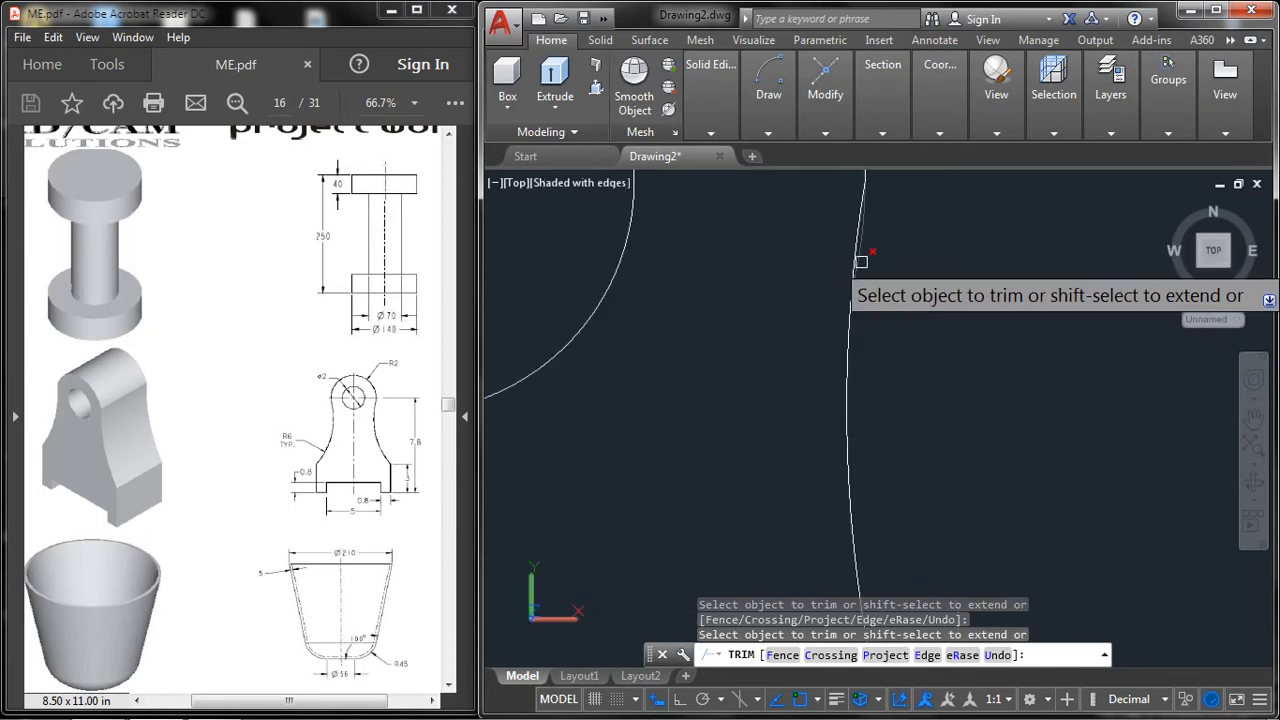
pyautogui.moveTo(863, 260); pyautogui.dragTo(874, 389, button='middle')
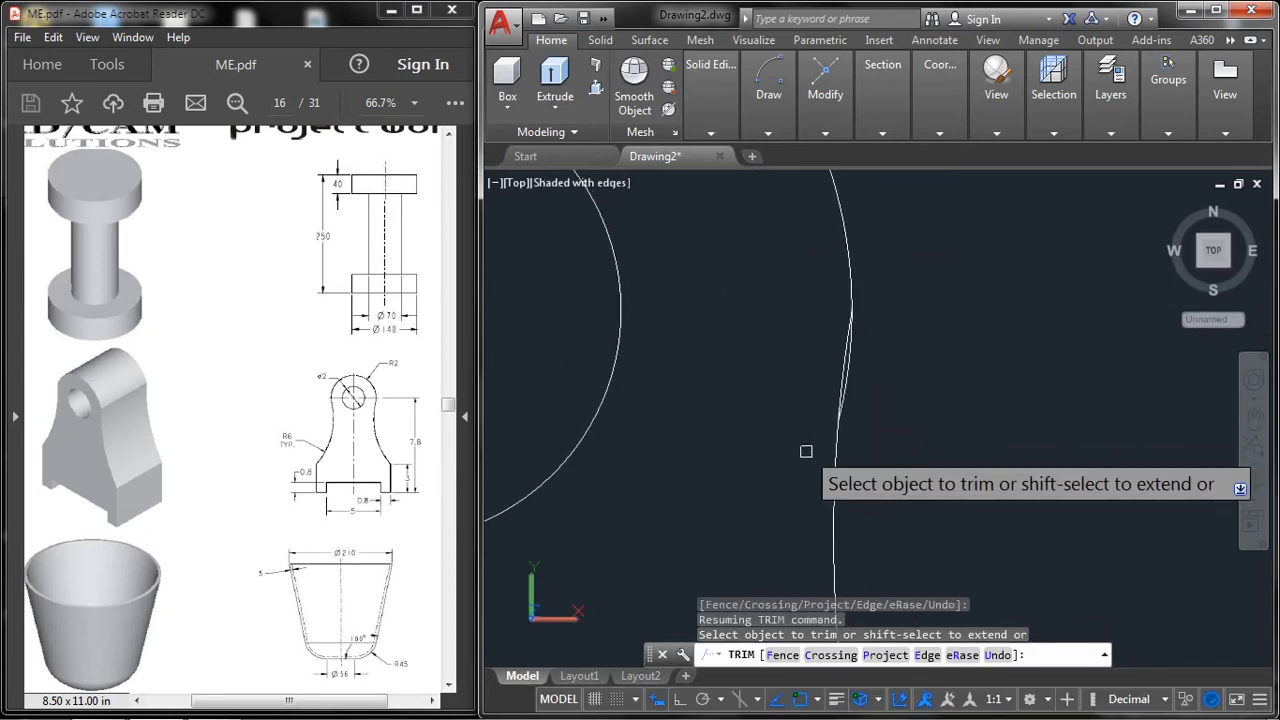
pyautogui.click(838, 360)
pyautogui.scroll(-4, 760, 395)
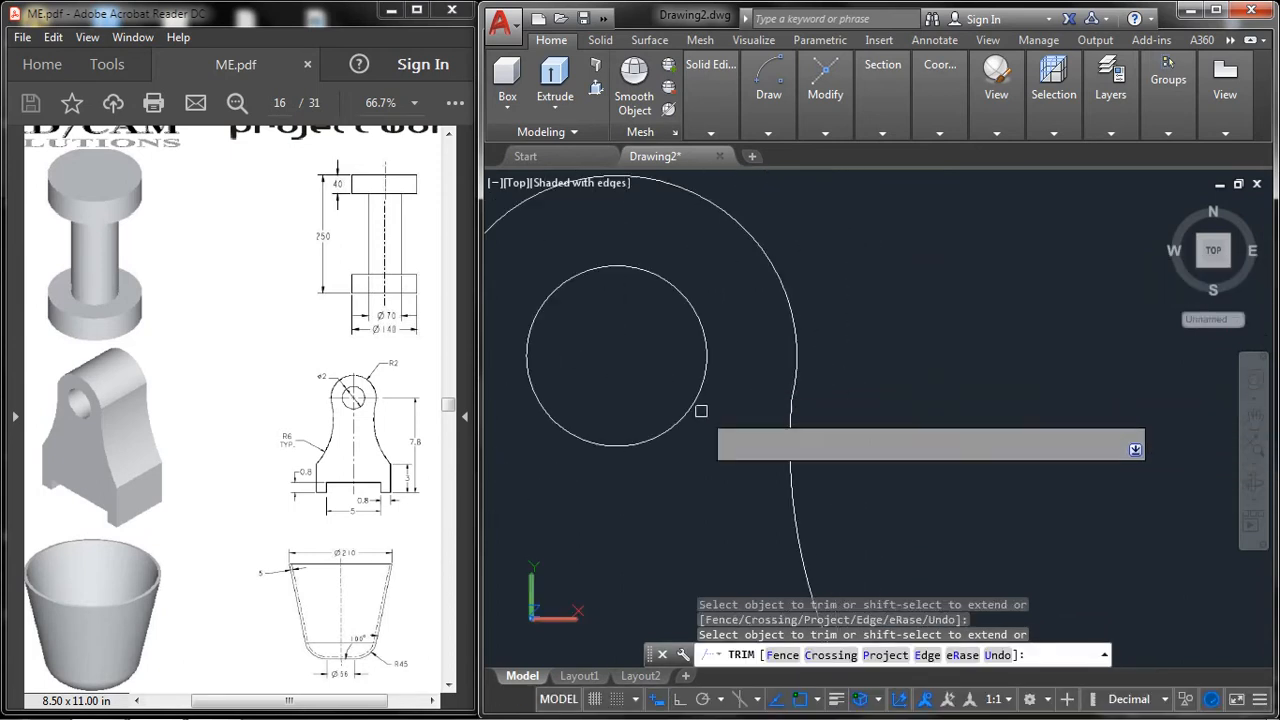
pyautogui.moveTo(705, 410); pyautogui.dragTo(1014, 394, button='middle')
pyautogui.scroll(4, 713, 363)
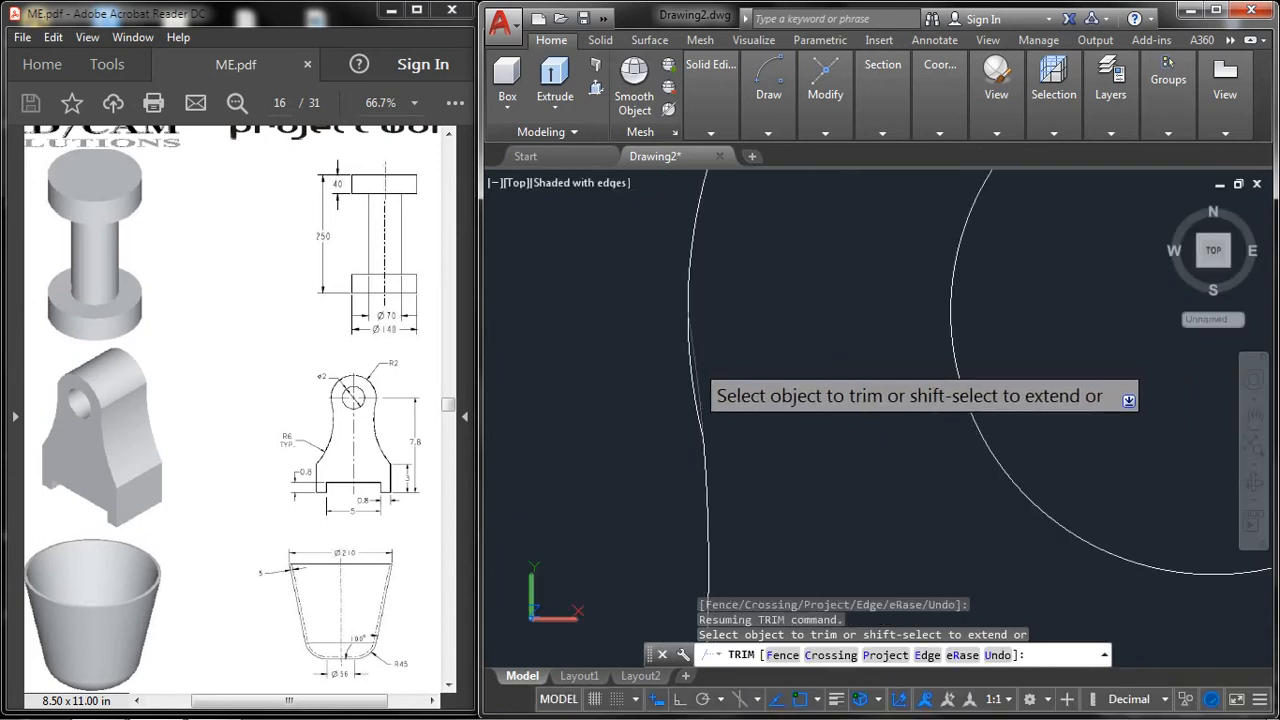
pyautogui.press('Return')
# Step: Convert the closed bracket outline and the inner hole circle into regions
pyautogui.scroll(-4, 766, 354)
pyautogui.scroll(-4, 783, 345)
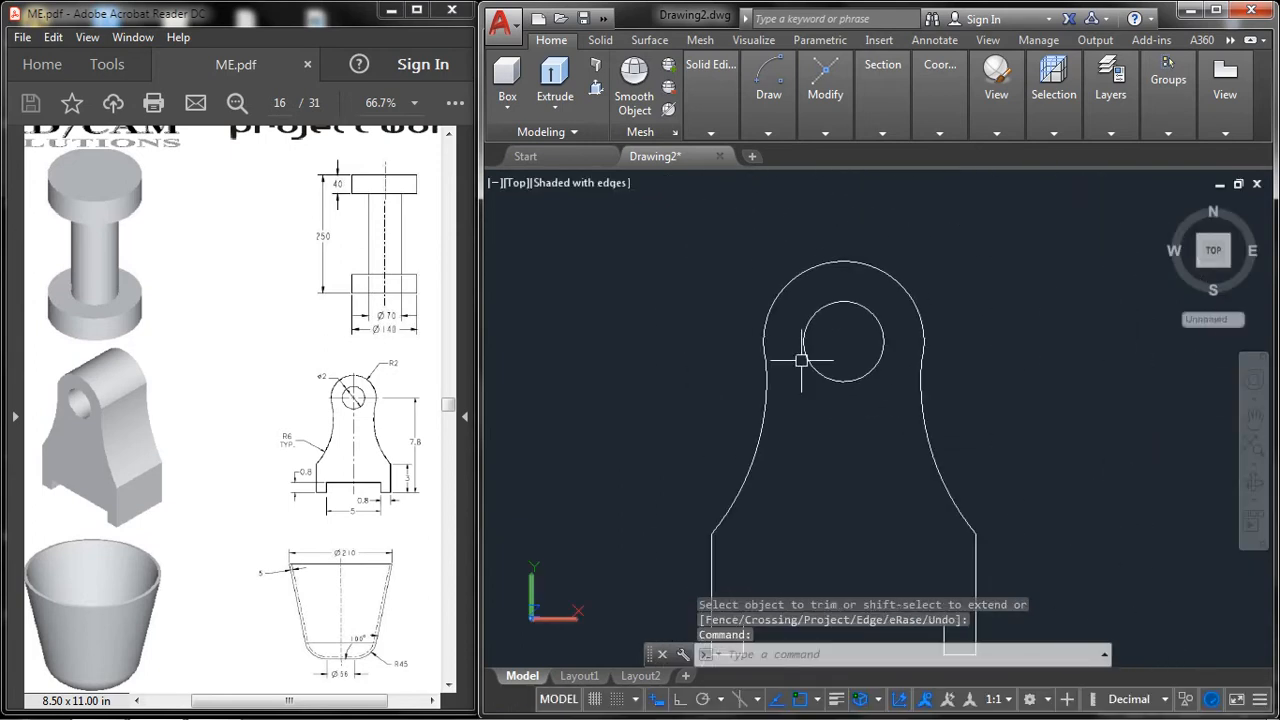
pyautogui.moveTo(843, 429); pyautogui.dragTo(912, 372, button='middle')
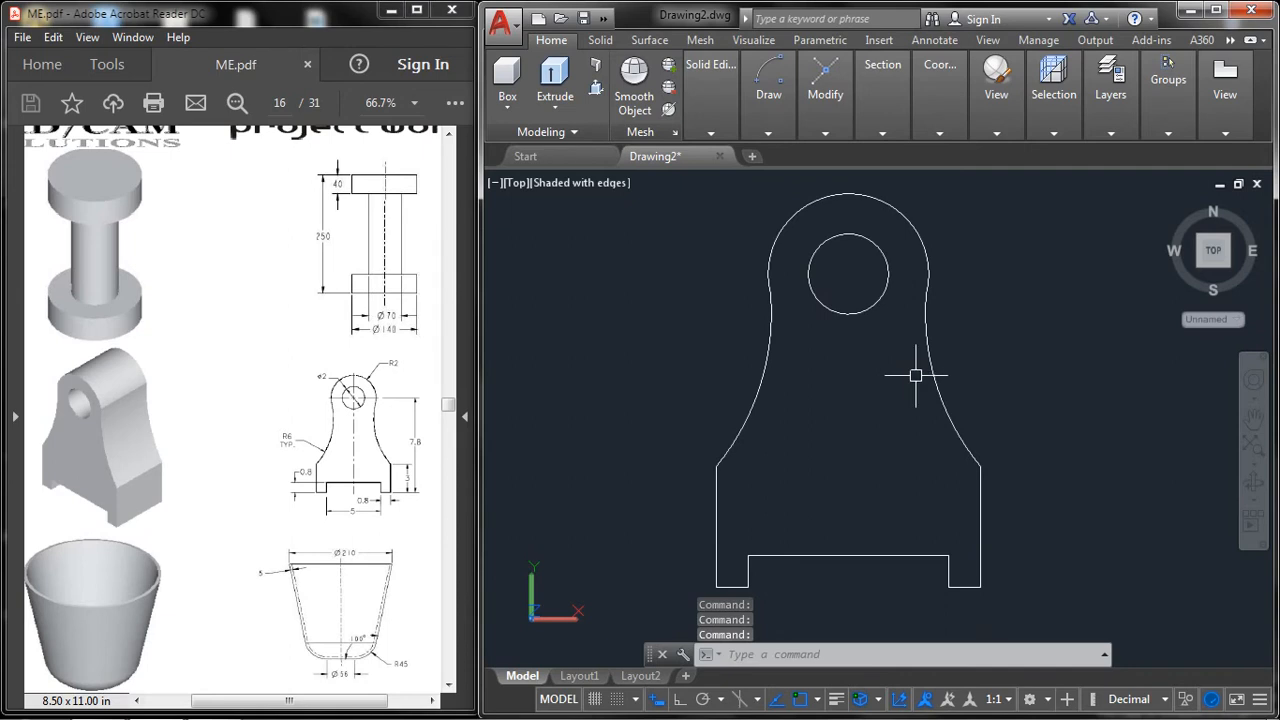
pyautogui.write('reg')
pyautogui.press('Return')
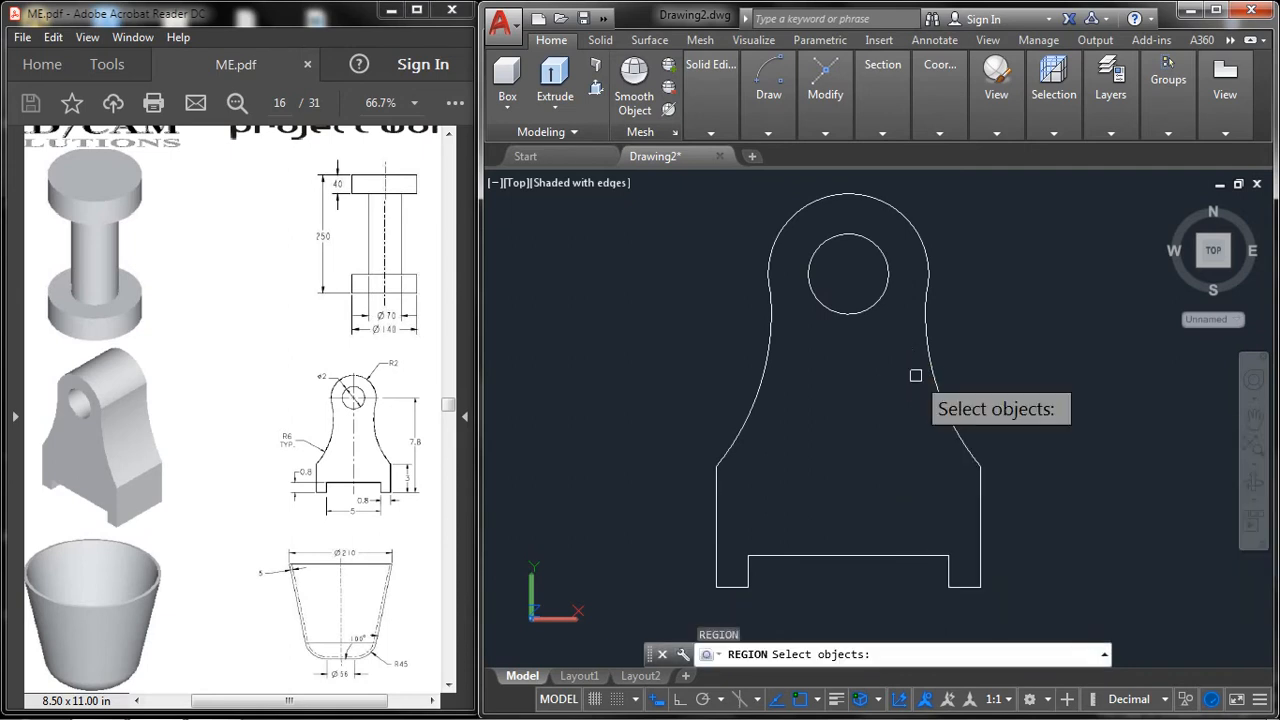
pyautogui.scroll(-5, 880, 370)
pyautogui.click(770, 262)
pyautogui.click(985, 529)
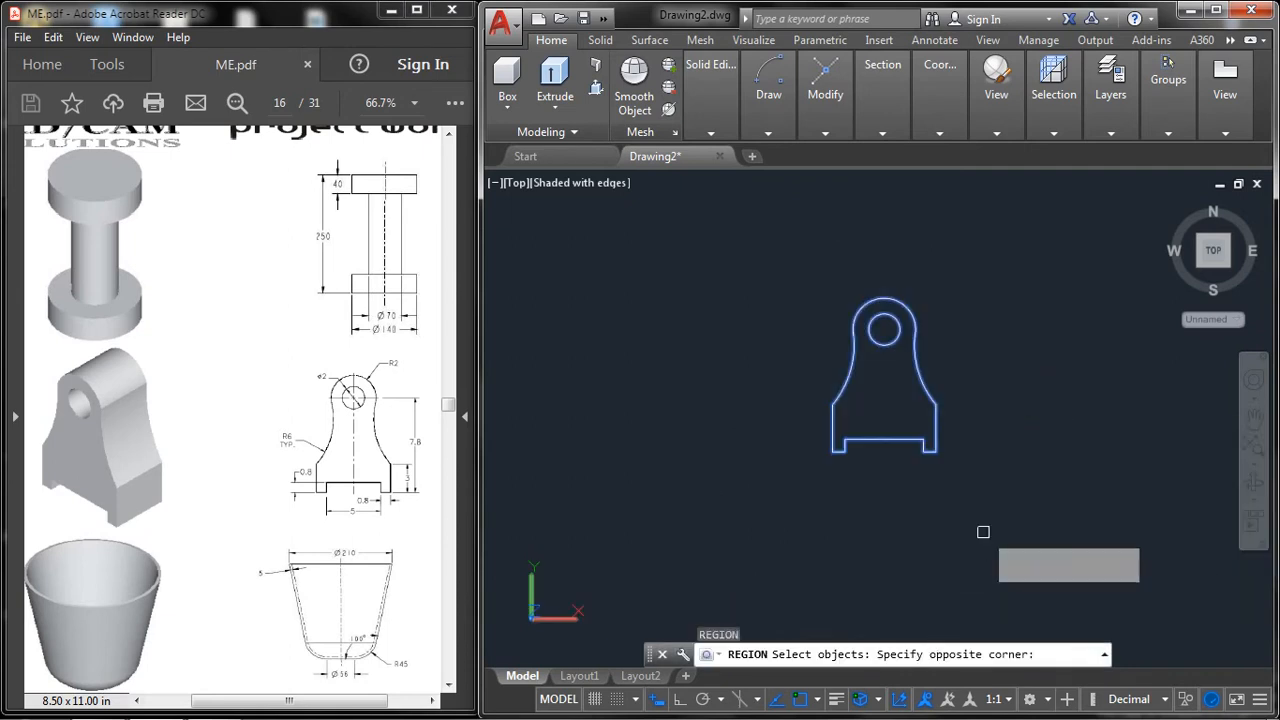
pyautogui.press('Return')
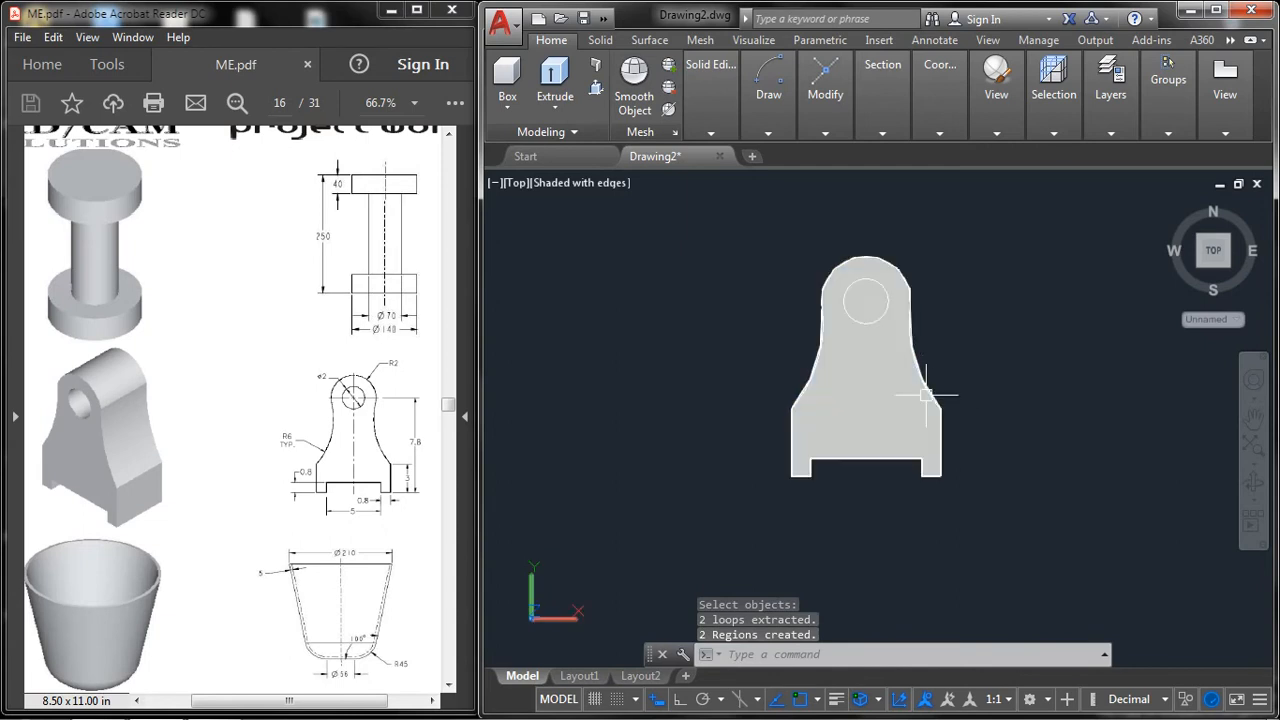
# Step: Set the viewport to the SW Isometric view
pyautogui.scroll(5, 905, 295)
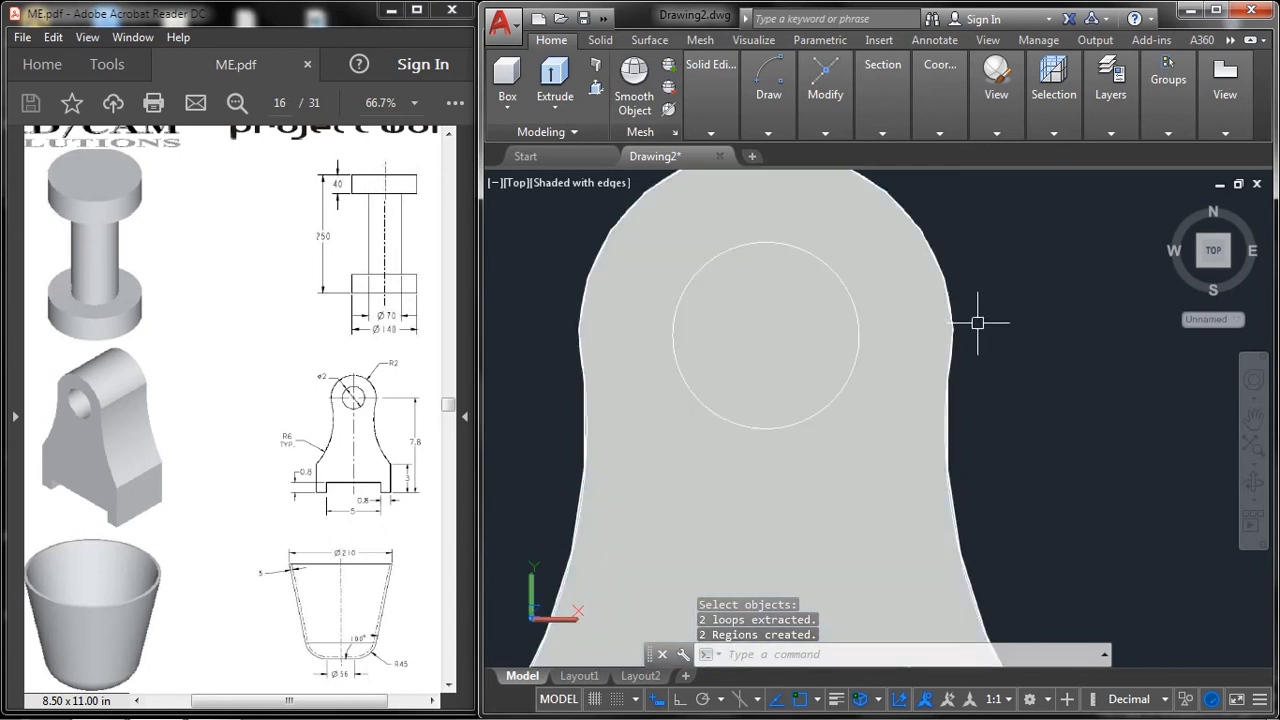
pyautogui.scroll(-2, 940, 319)
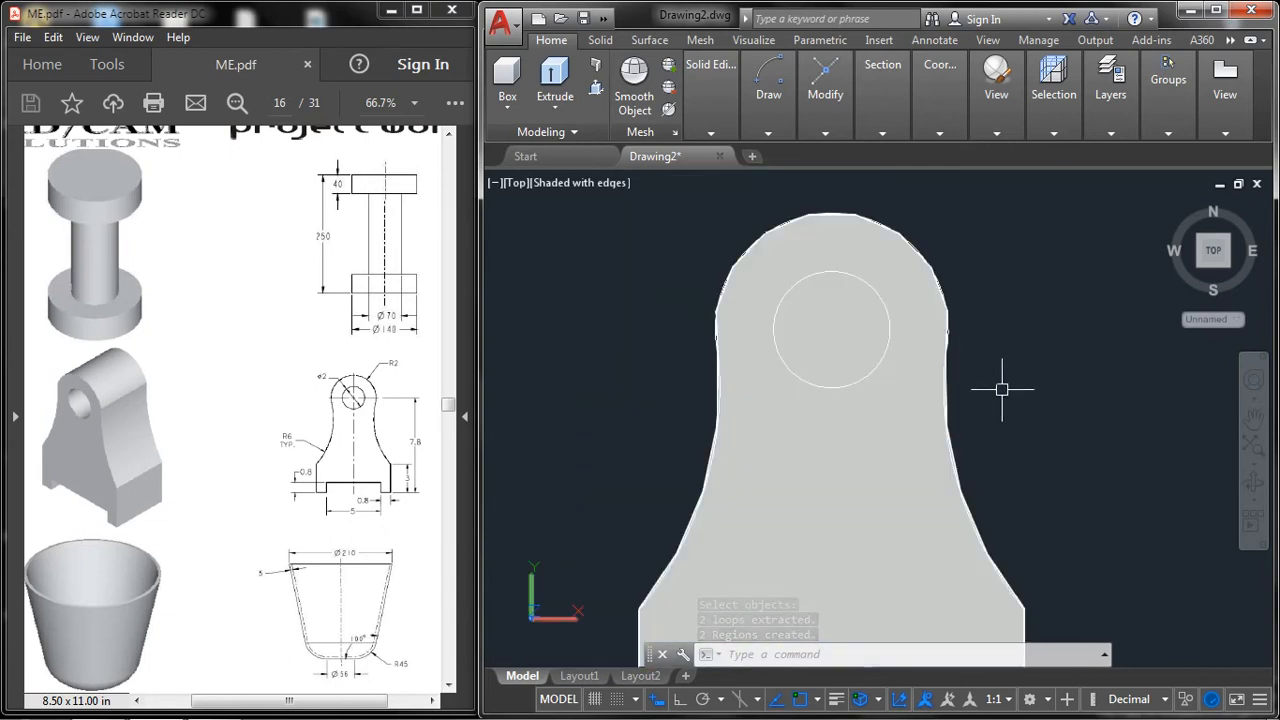
pyautogui.scroll(-3, 980, 336)
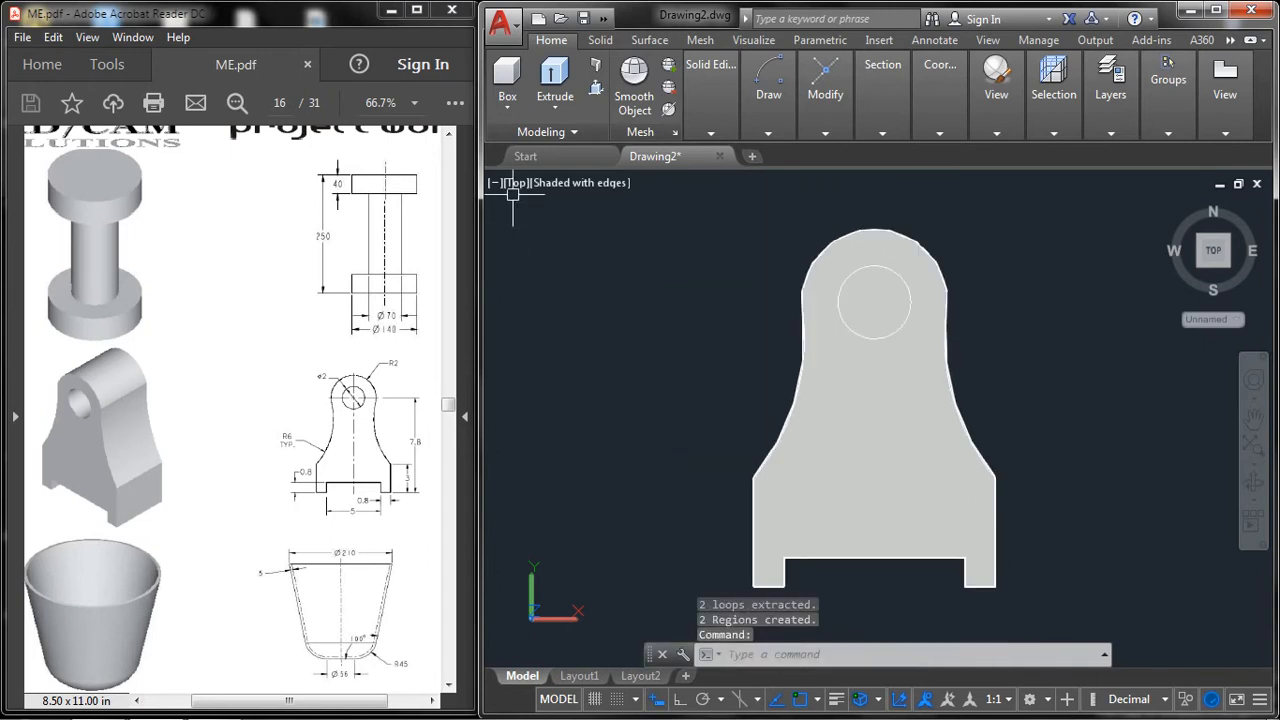
pyautogui.click(514, 184)
pyautogui.click(565, 355)
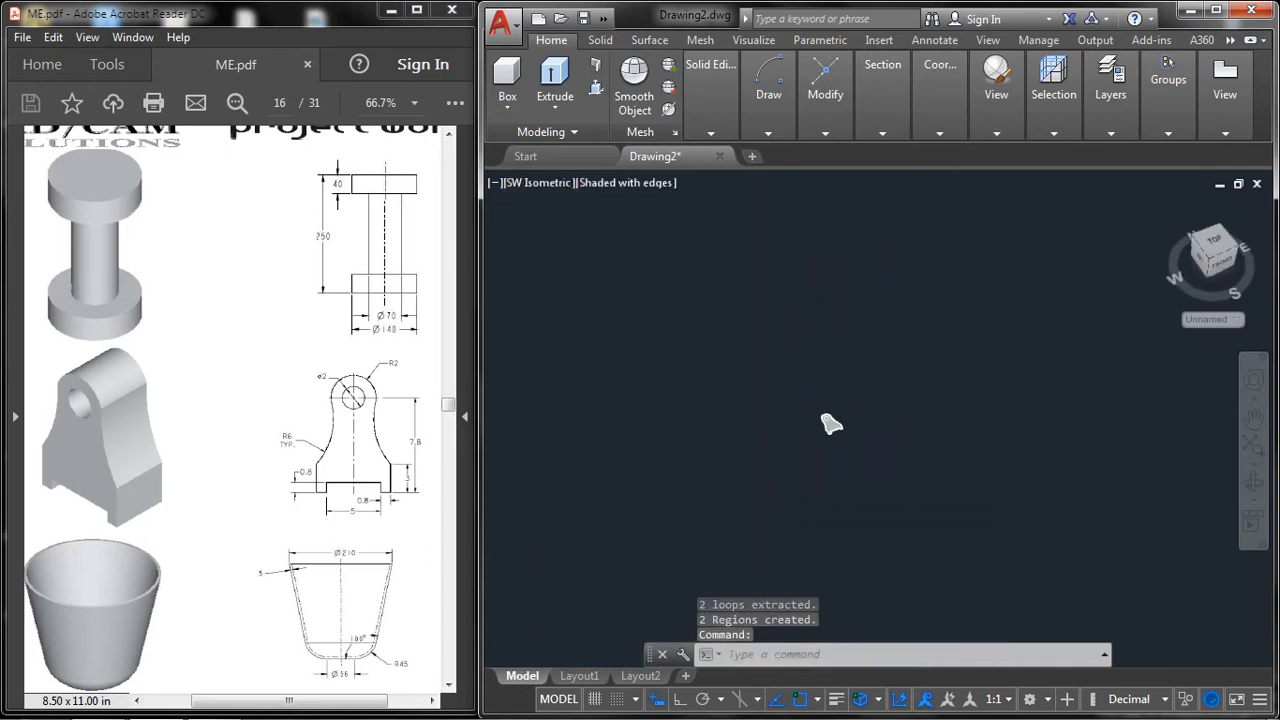
pyautogui.scroll(5, 797, 437)
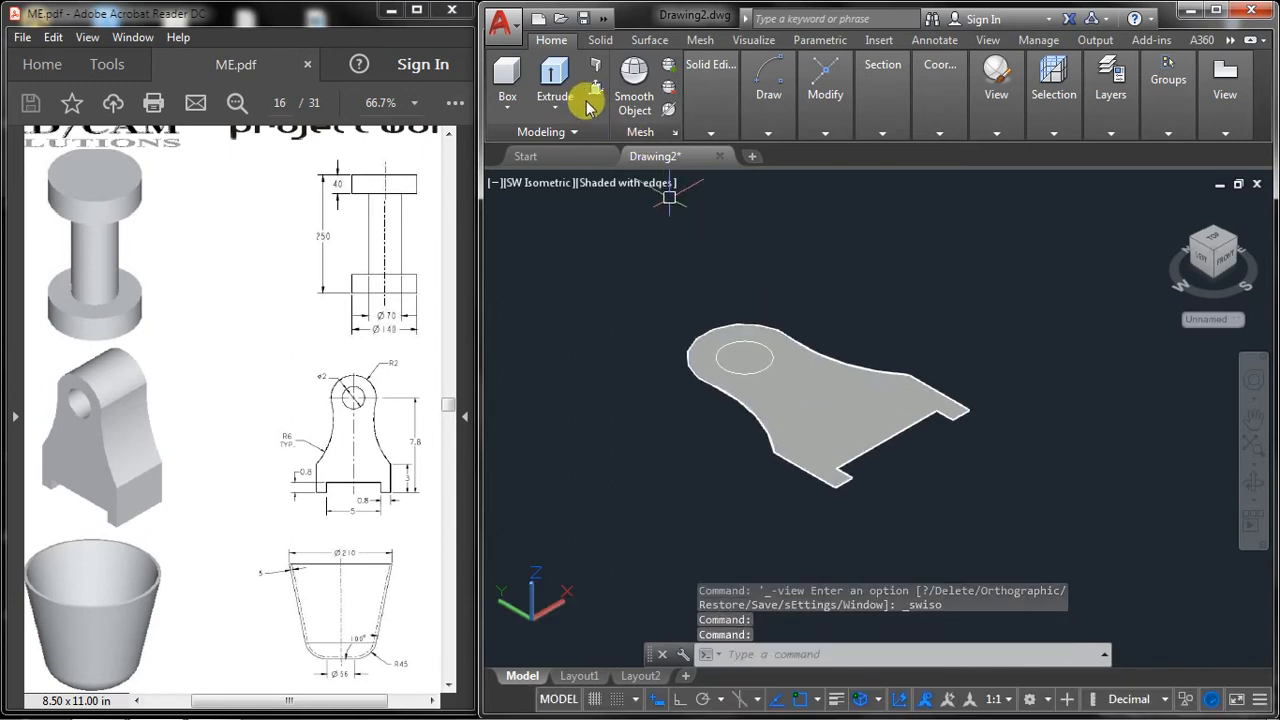
# Step: Extrude the bracket region and the hole region together to a height of 3
pyautogui.click(560, 88)
pyautogui.click(997, 254)
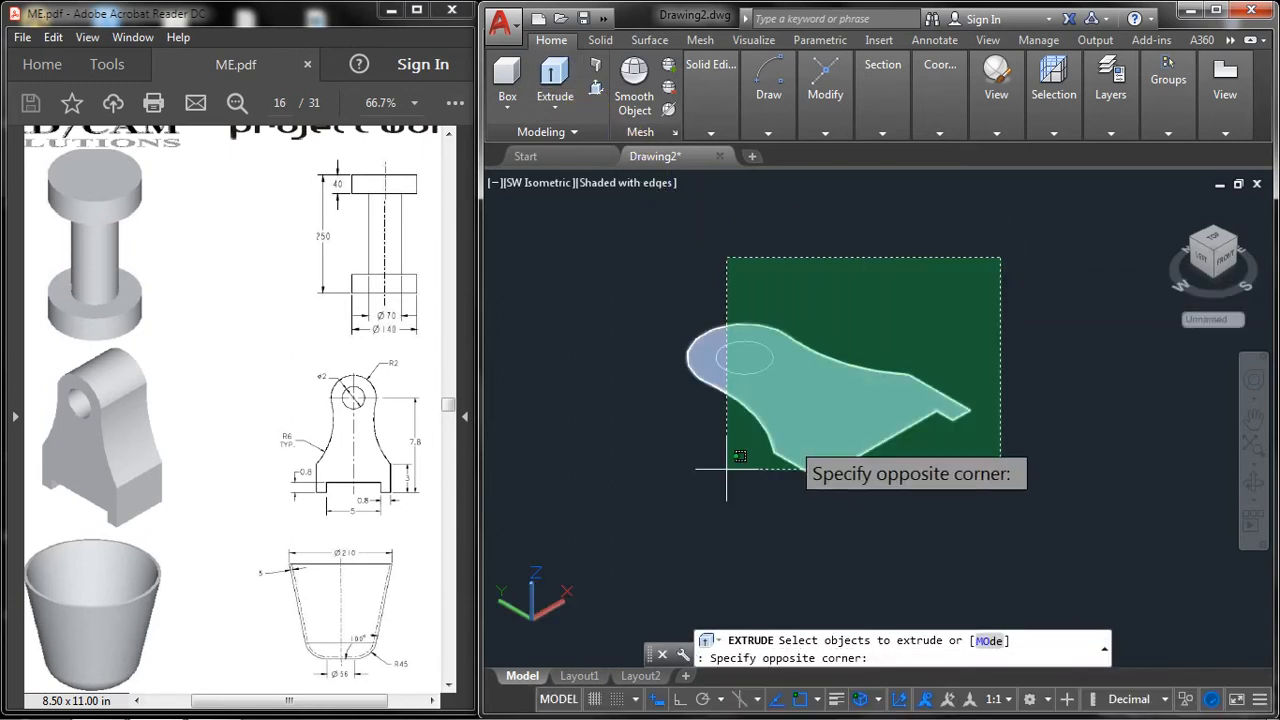
pyautogui.click(606, 550)
pyautogui.rightClick(834, 519)
pyautogui.click(862, 531)
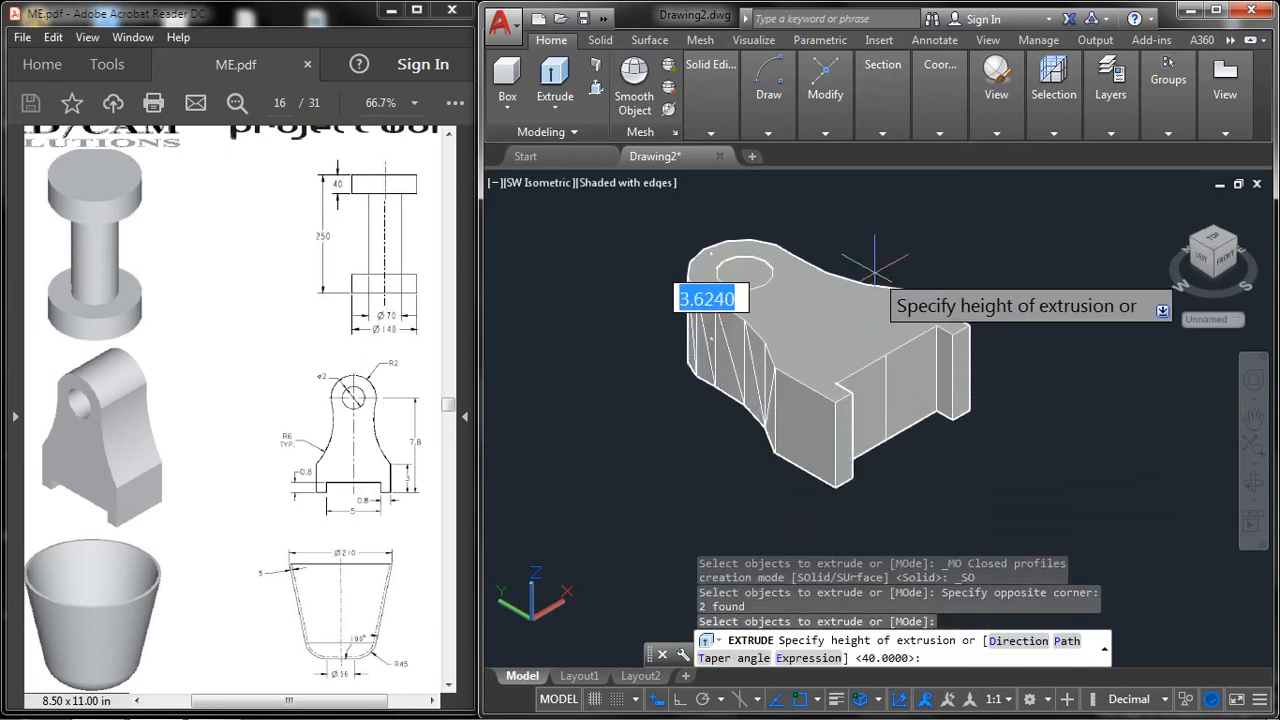
pyautogui.press('Return')
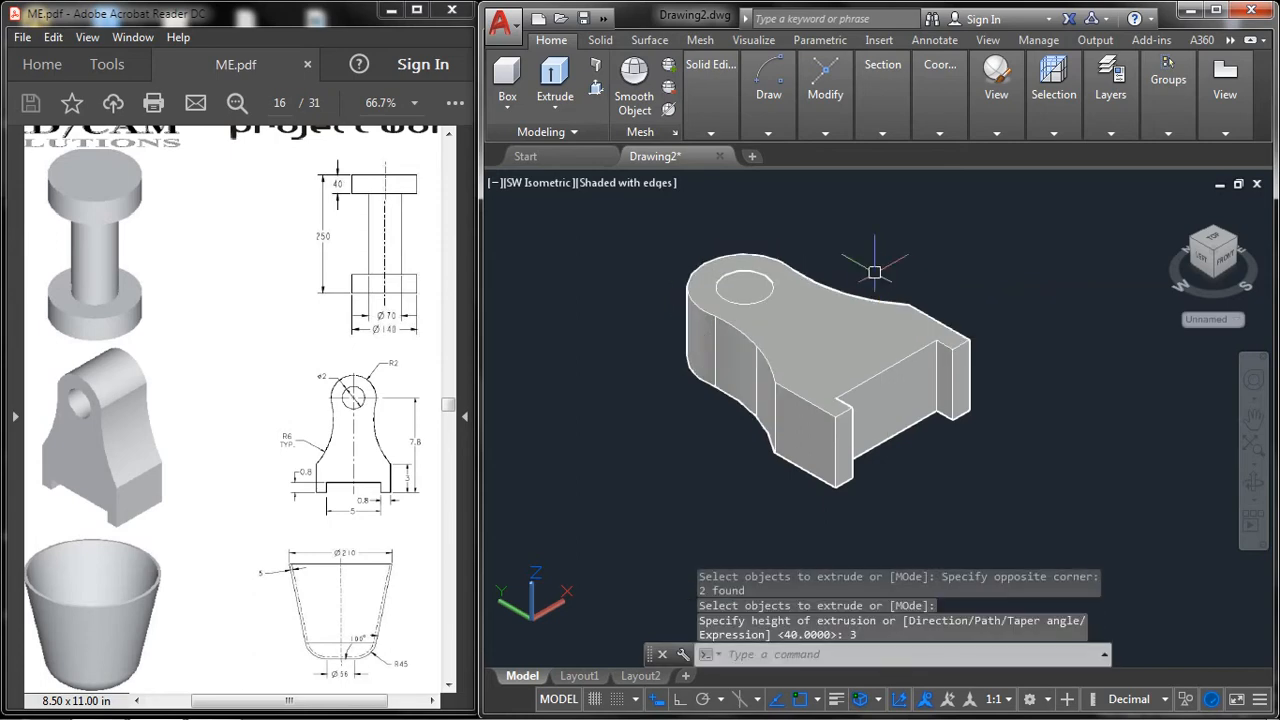
# Step: Subtract the hole cylinder from the bracket solid
pyautogui.moveTo(737, 347); pyautogui.dragTo(723, 374, button='middle')
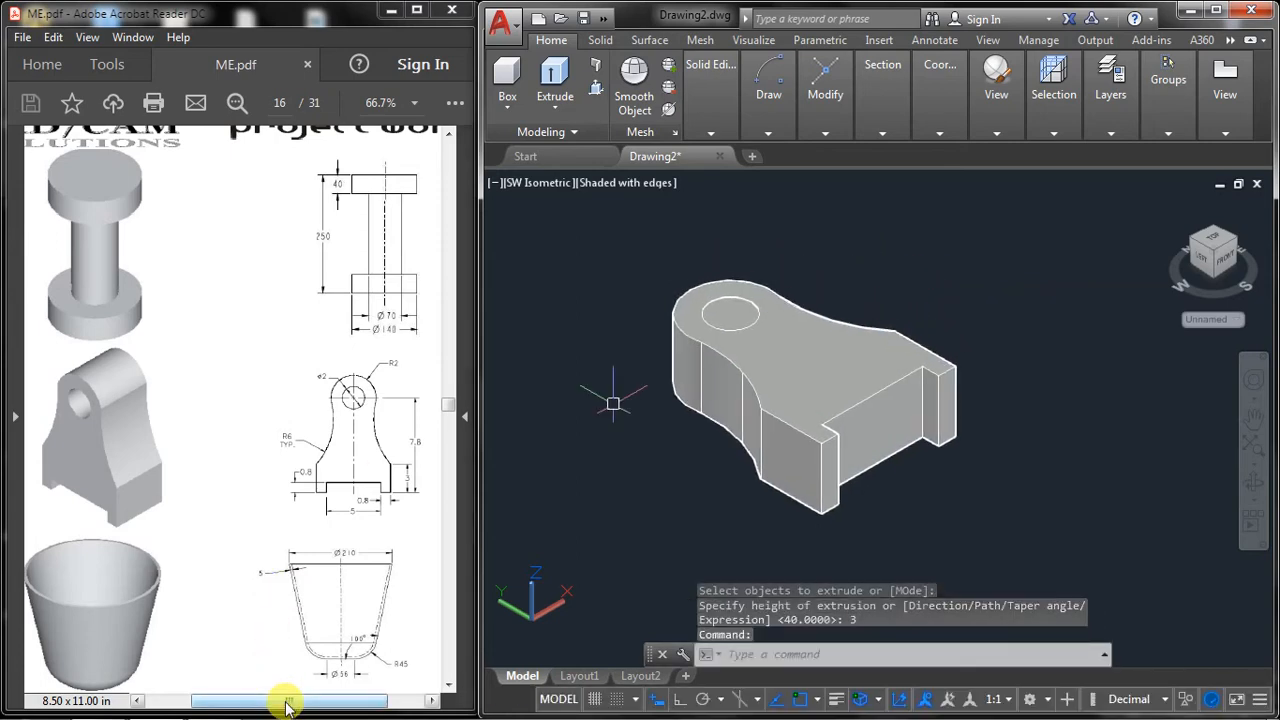
pyautogui.moveTo(286, 702); pyautogui.dragTo(283, 702)
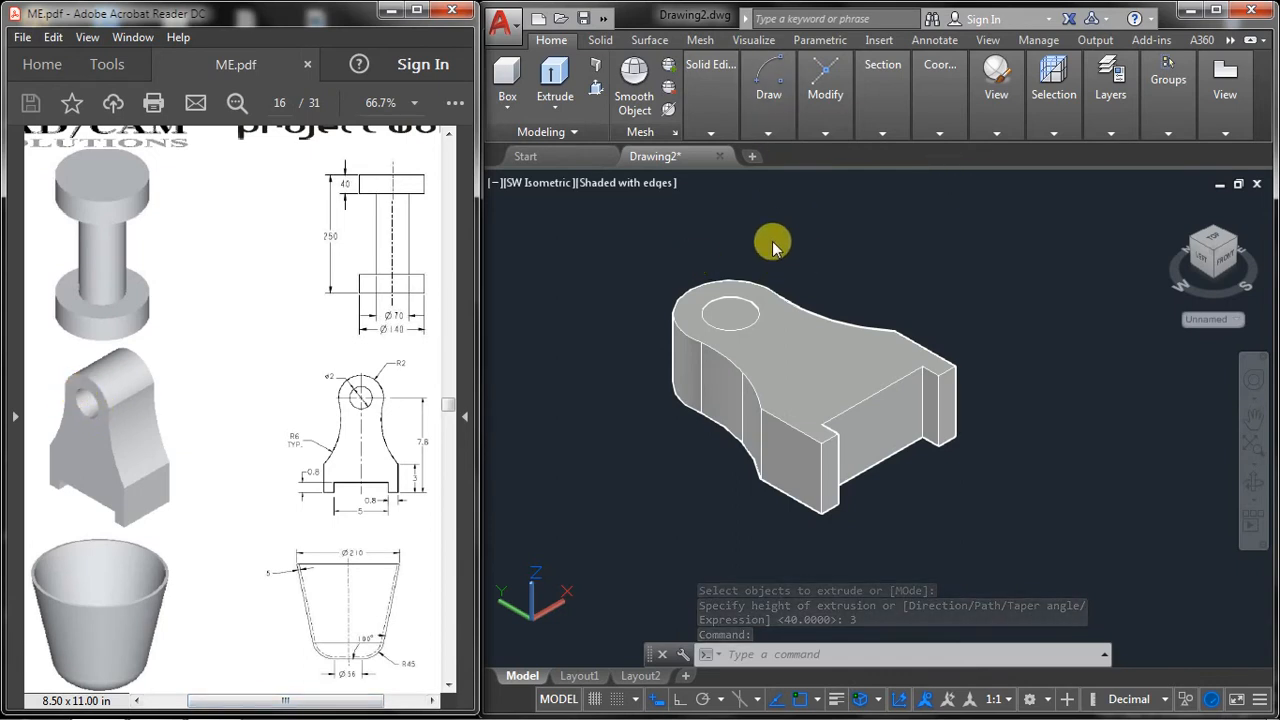
pyautogui.click(712, 139)
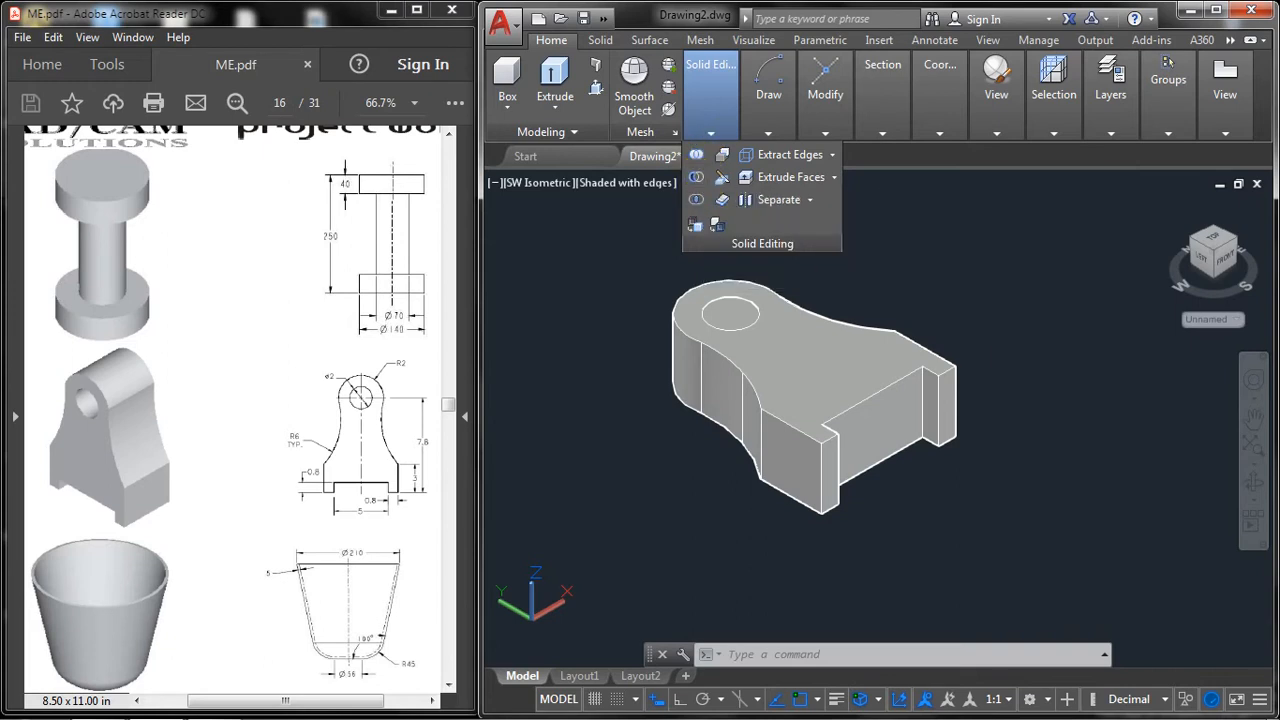
pyautogui.click(696, 154)
pyautogui.click(820, 348)
pyautogui.press('Return')
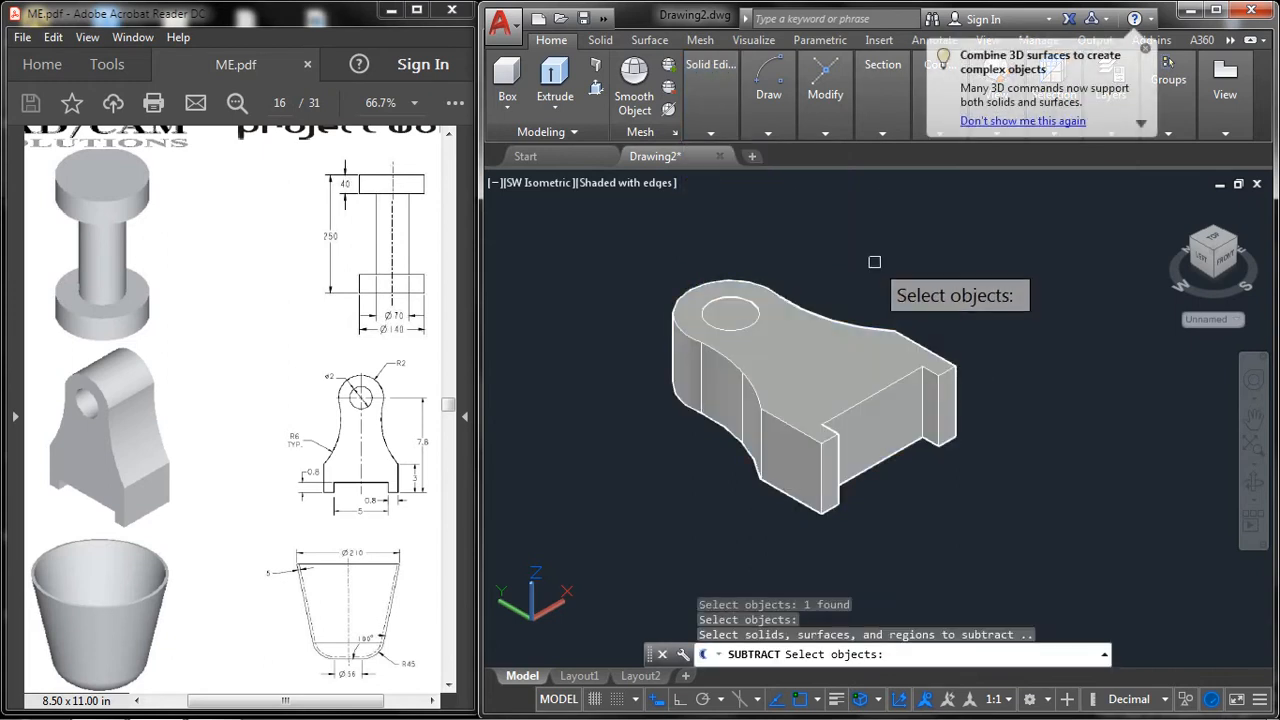
pyautogui.click(740, 312)
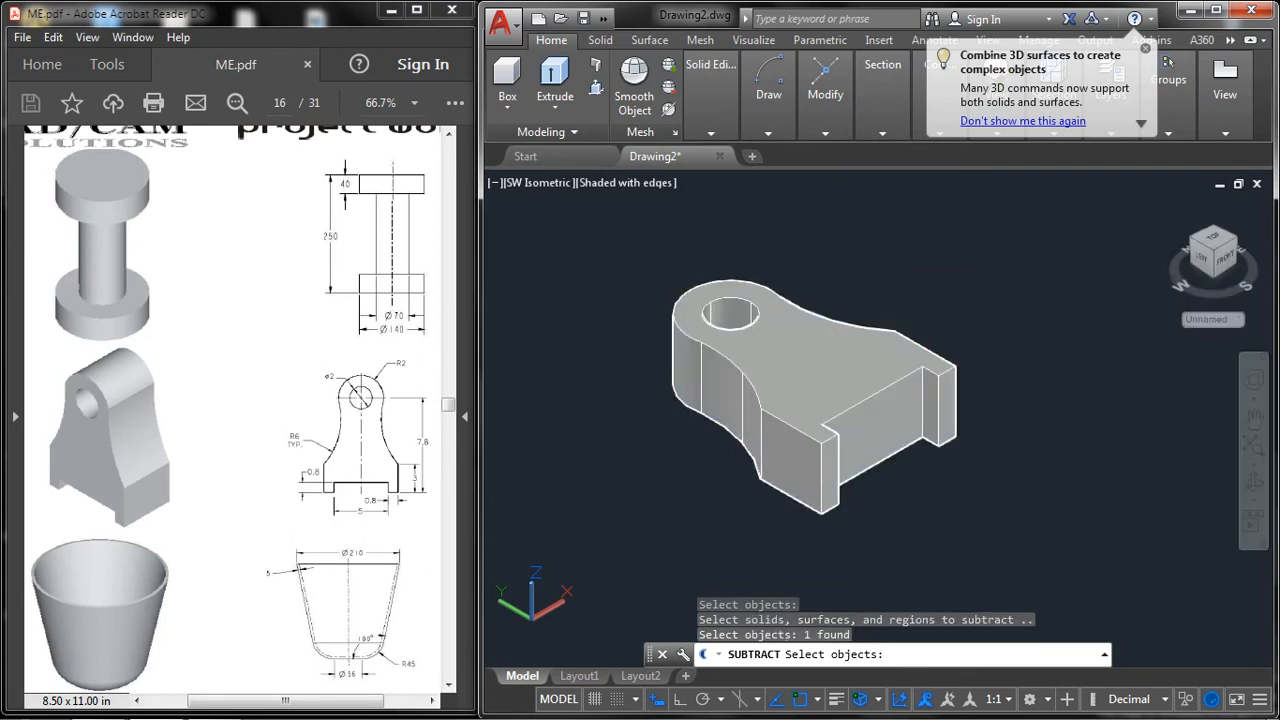
pyautogui.press('Return')
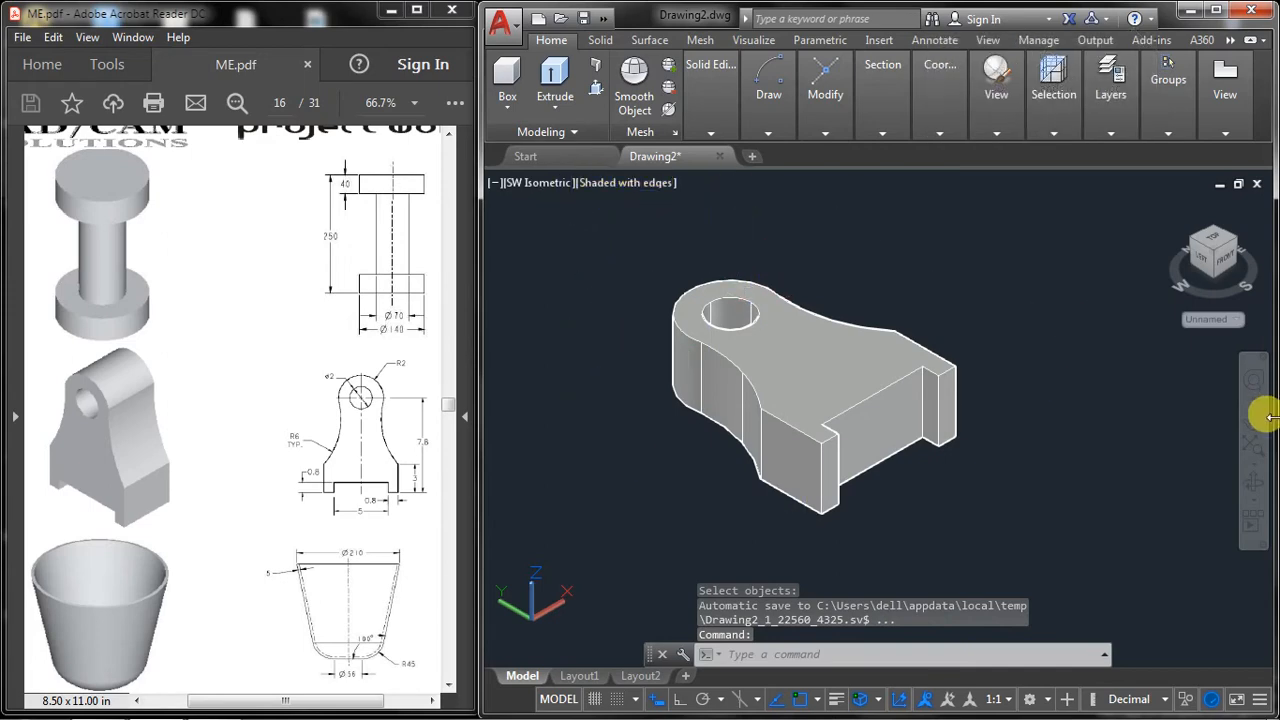
# Step: Erase the finished bracket solid from the drawing
pyautogui.click(1251, 482)
pyautogui.moveTo(886, 343); pyautogui.dragTo(920, 266)
pyautogui.rightClick(936, 284)
pyautogui.click(965, 289)
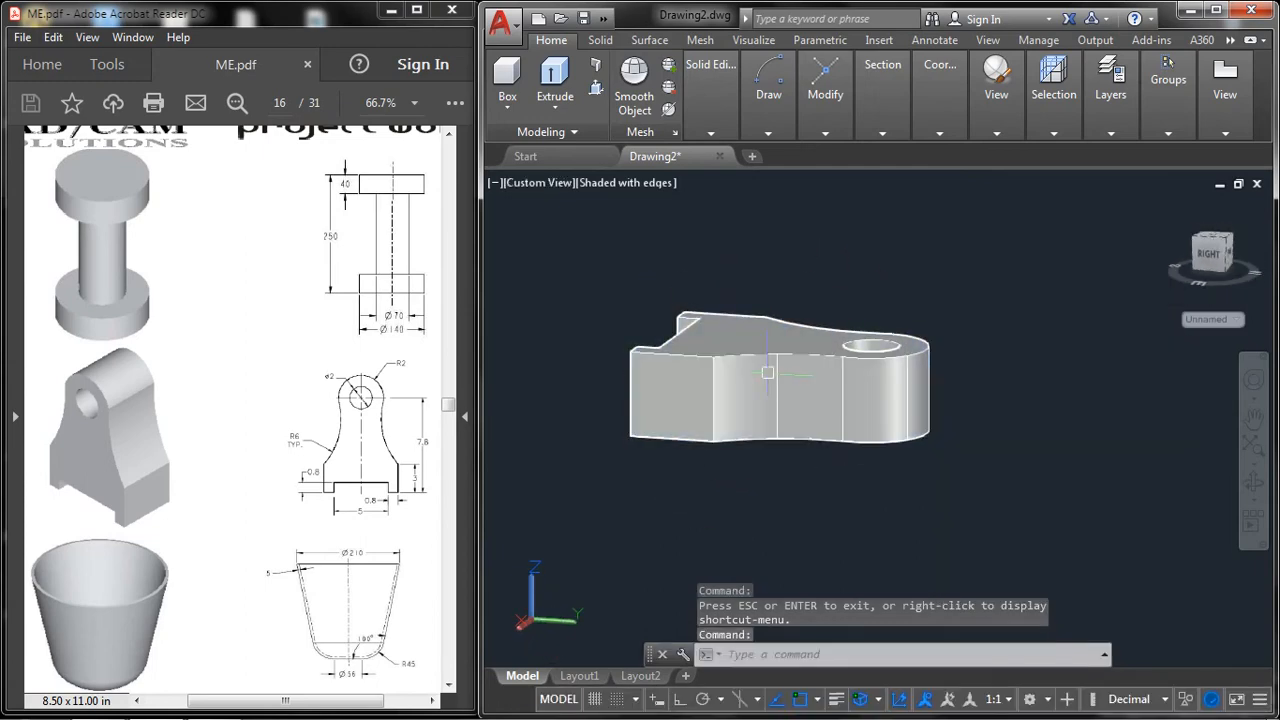
pyautogui.click(793, 374)
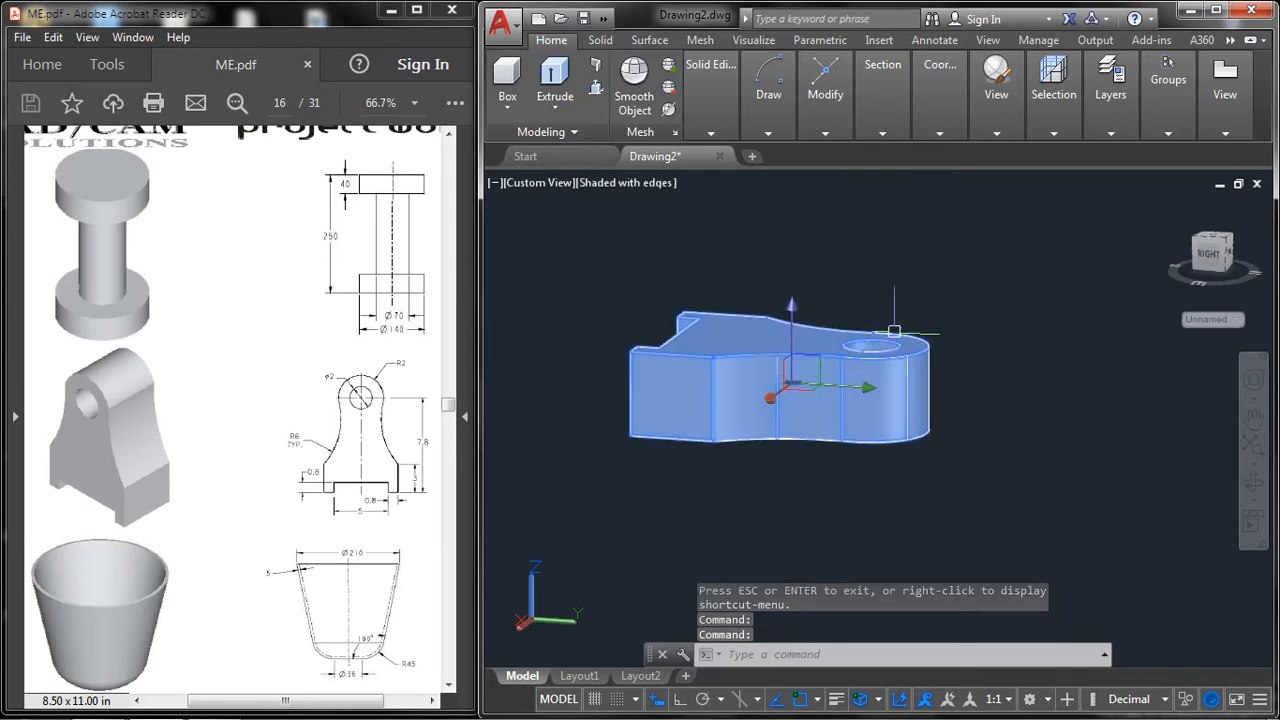
pyautogui.press('Return')
pyautogui.rightClick(948, 336)
pyautogui.click(965, 345)
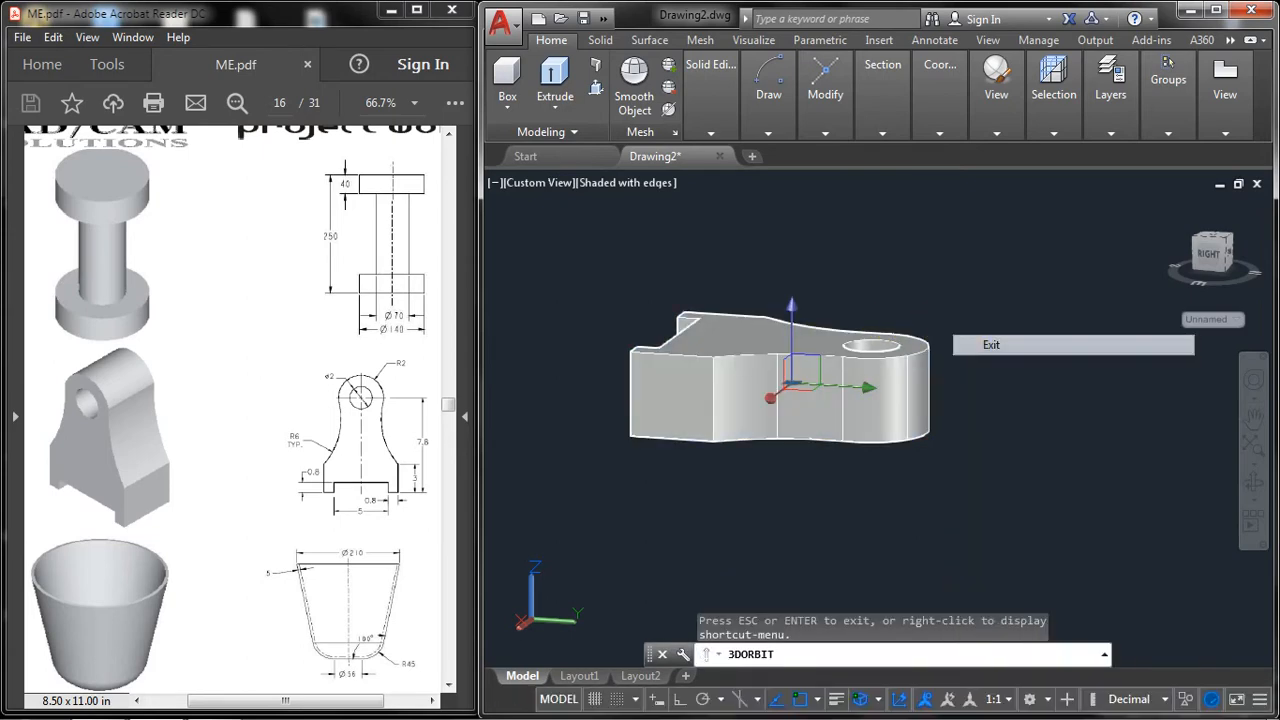
pyautogui.press('Return')
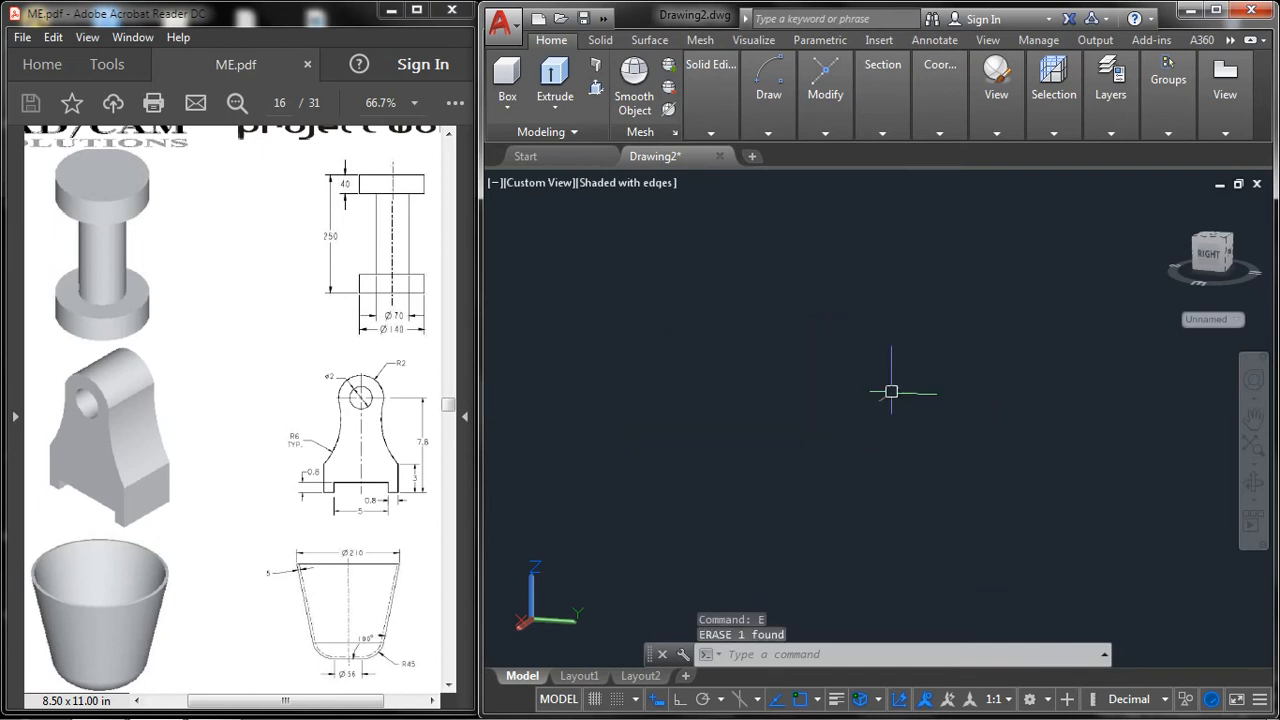
# Step: Set the viewport to the Top view and bring the cup drawing's dimensions fully into view in the PDF
pyautogui.click(519, 188)
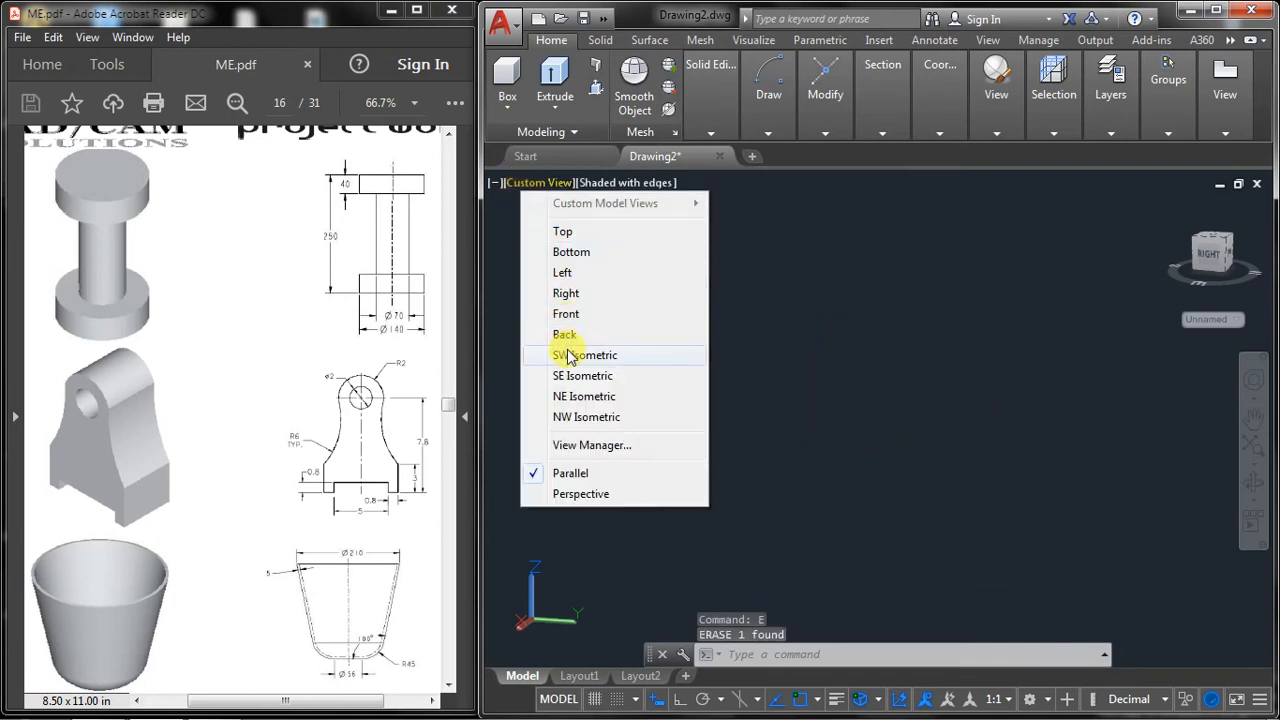
pyautogui.click(565, 232)
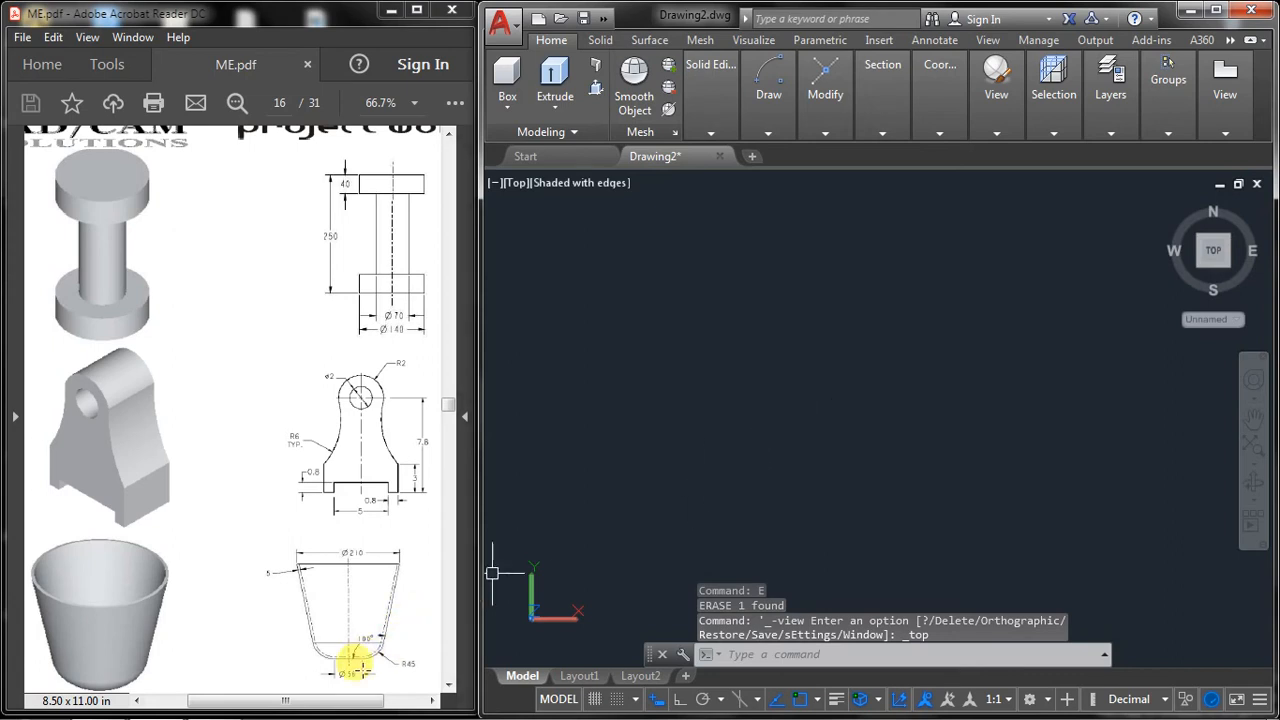
pyautogui.moveTo(349, 697); pyautogui.dragTo(359, 697)
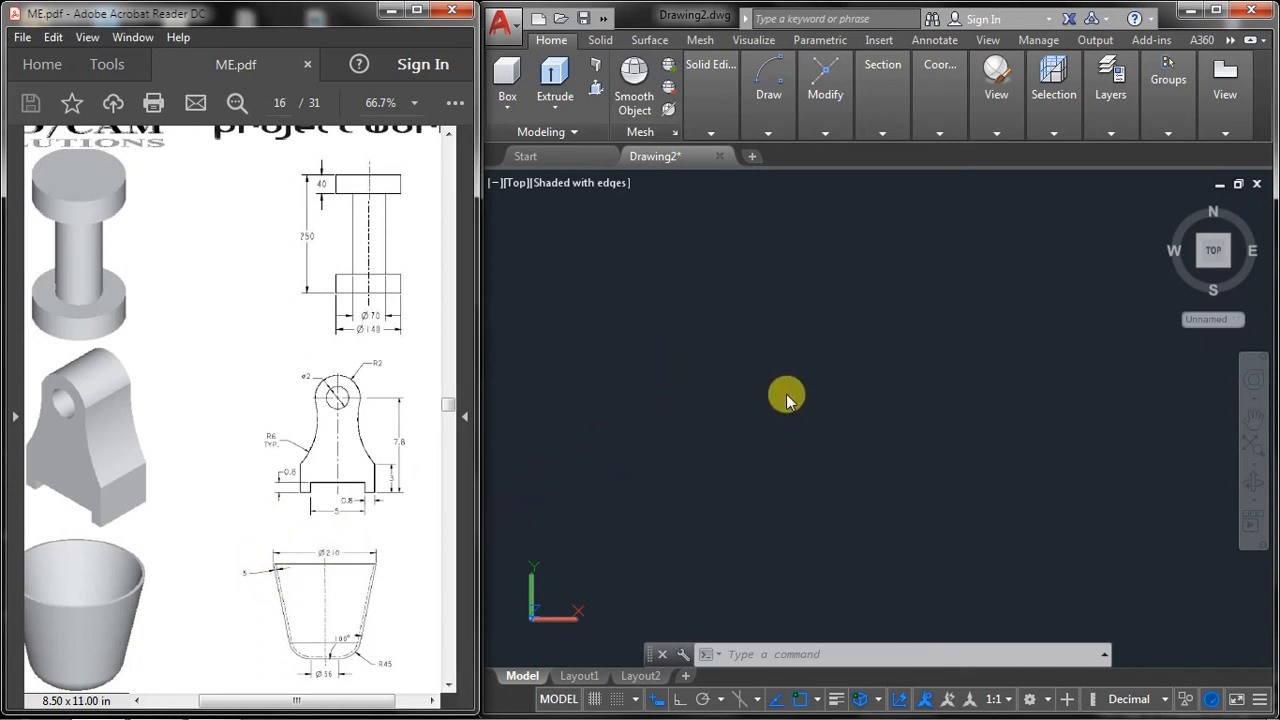
pyautogui.click(775, 353)
pyautogui.write('l')
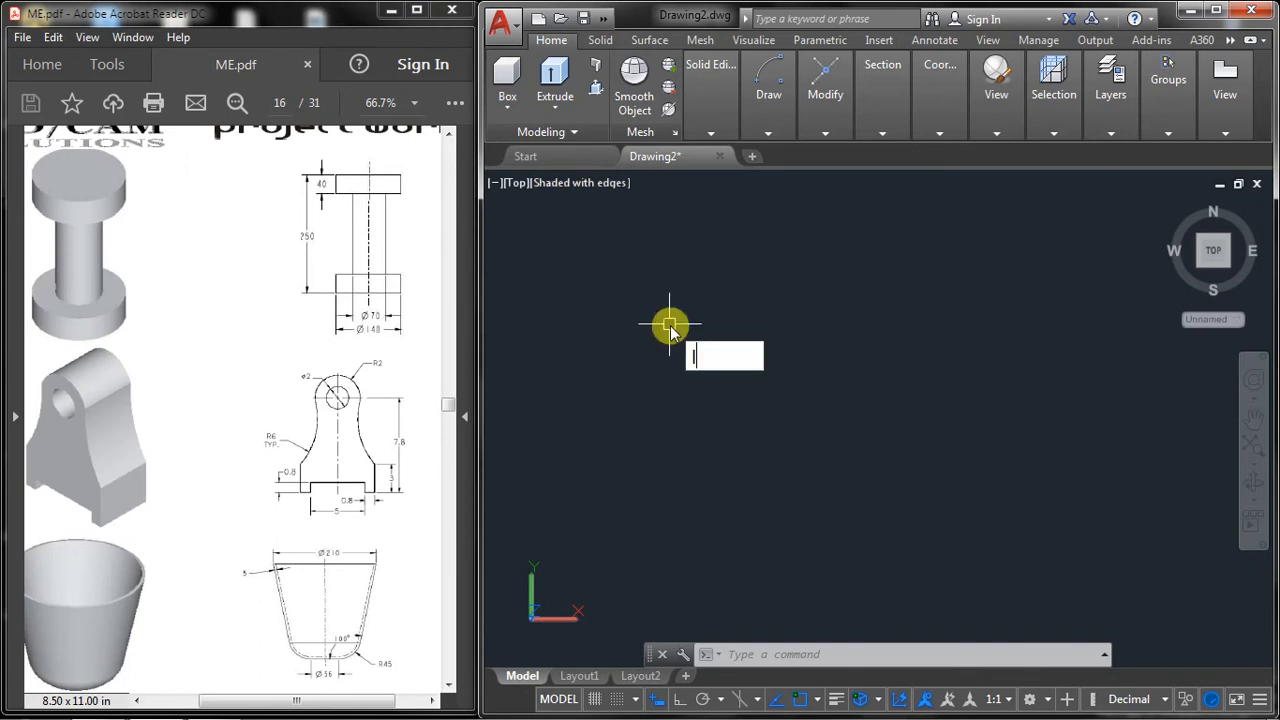
pyautogui.press('Return')
pyautogui.press('Escape')
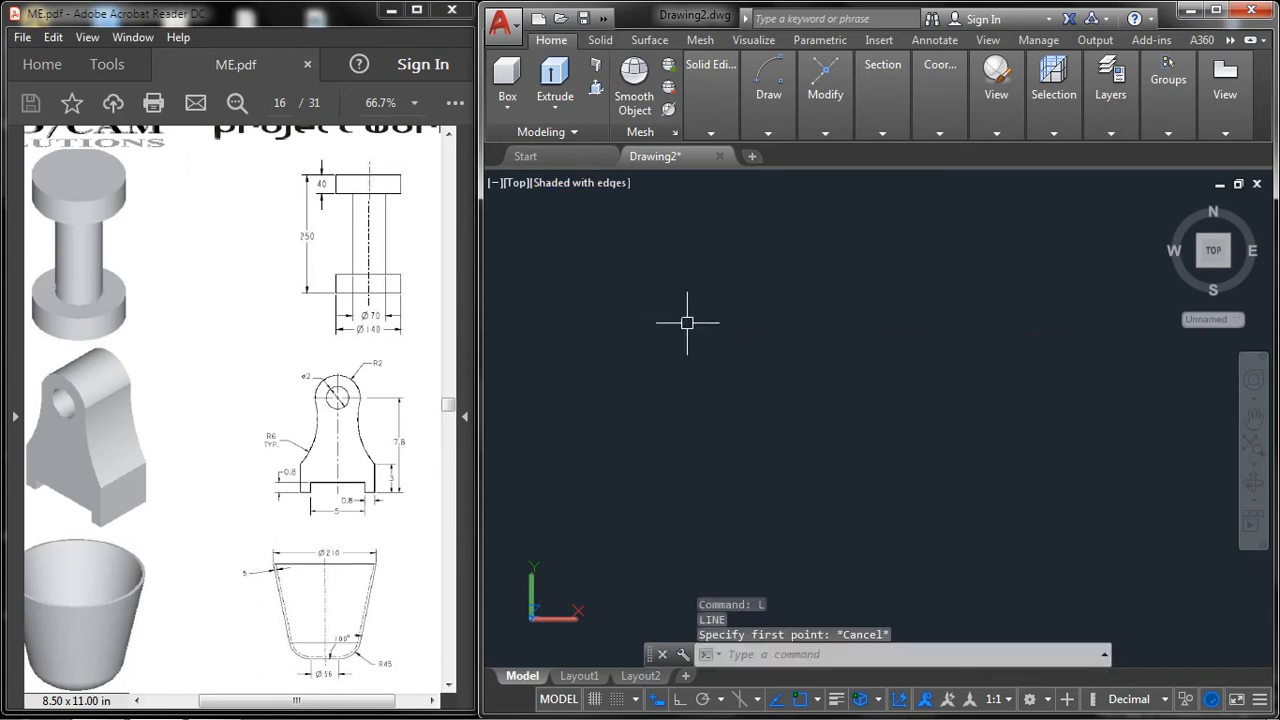
# Step: Place a vertical construction line in the empty drawing as the cup's centre axis
pyautogui.write('xl')
pyautogui.press('Return')
pyautogui.write('v')
pyautogui.press('Return')
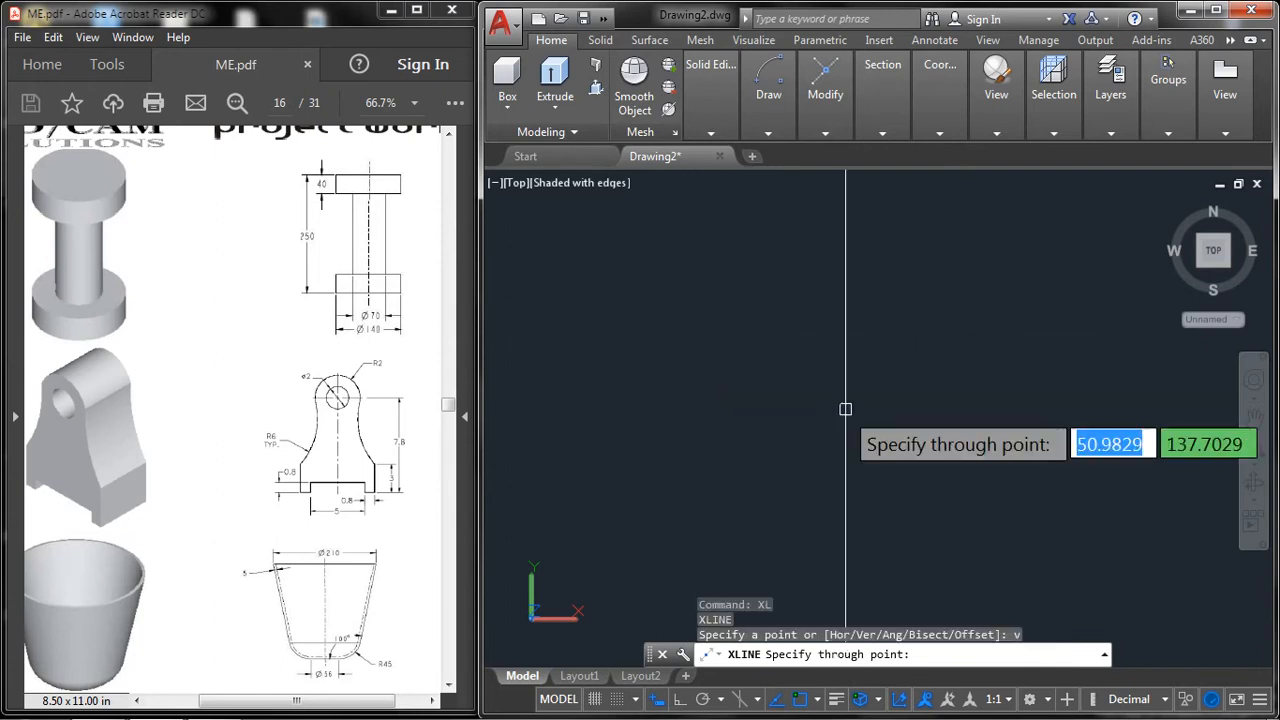
pyautogui.click(803, 366)
pyautogui.press('Return')
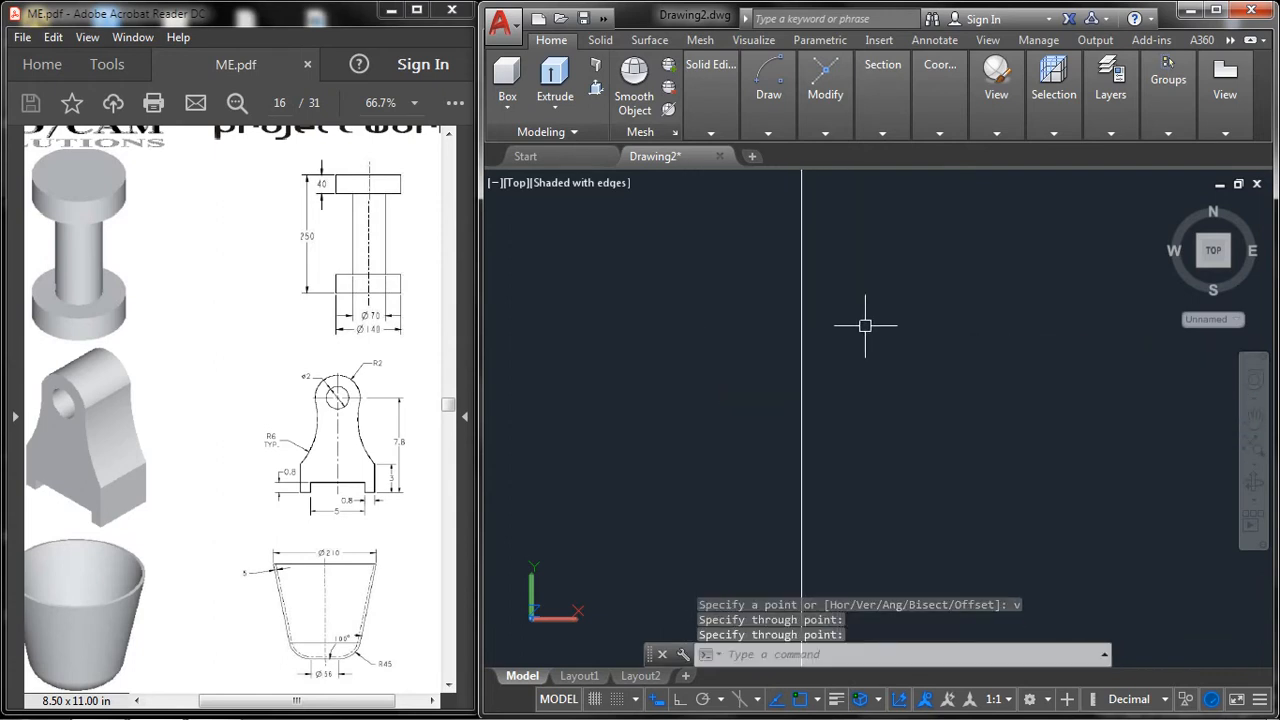
# Step: With Ortho on, draw the cup's base rightward from the centre axis as two consecutive horizontal lines of 28 and 45
pyautogui.write('l')
pyautogui.press('Return')
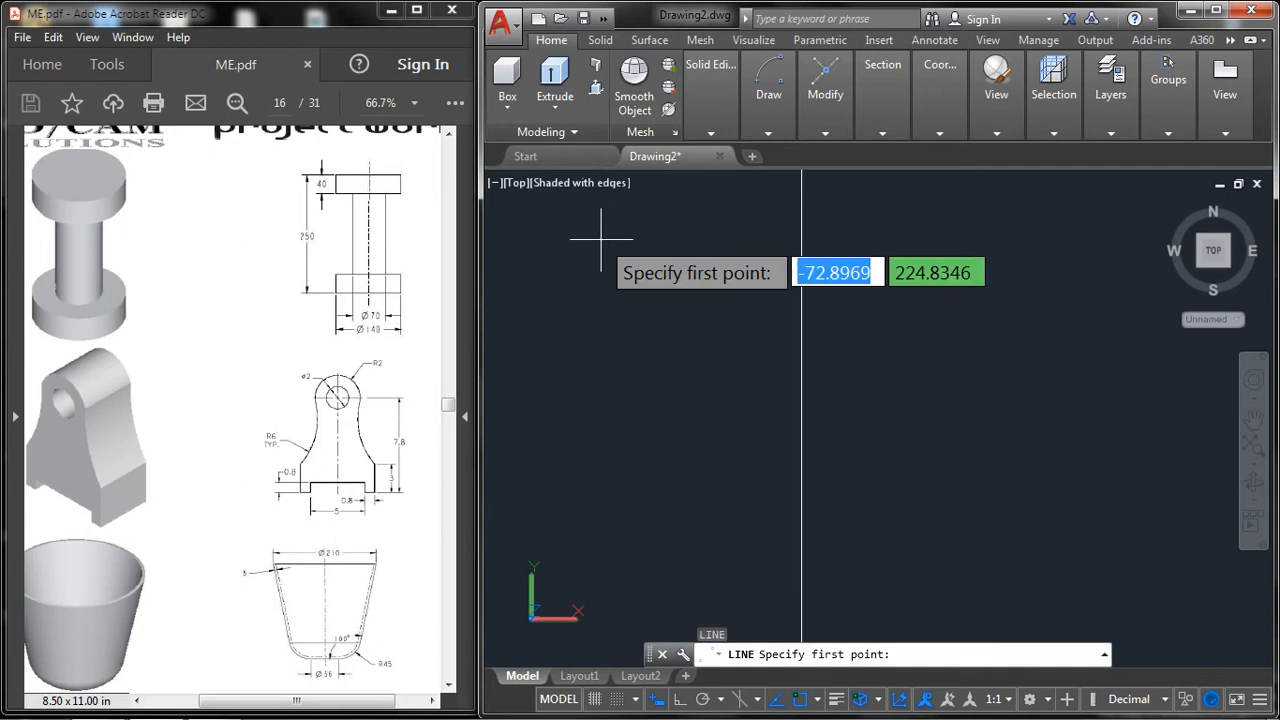
pyautogui.click(812, 480)
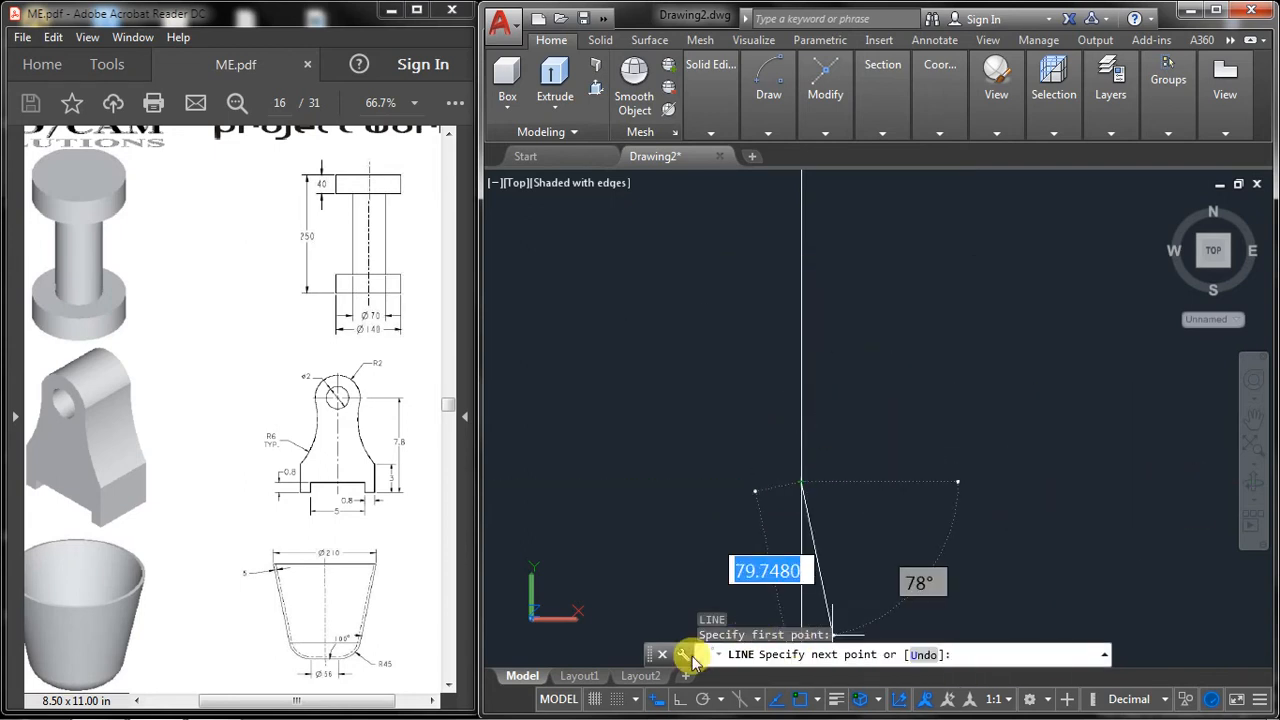
pyautogui.click(678, 701)
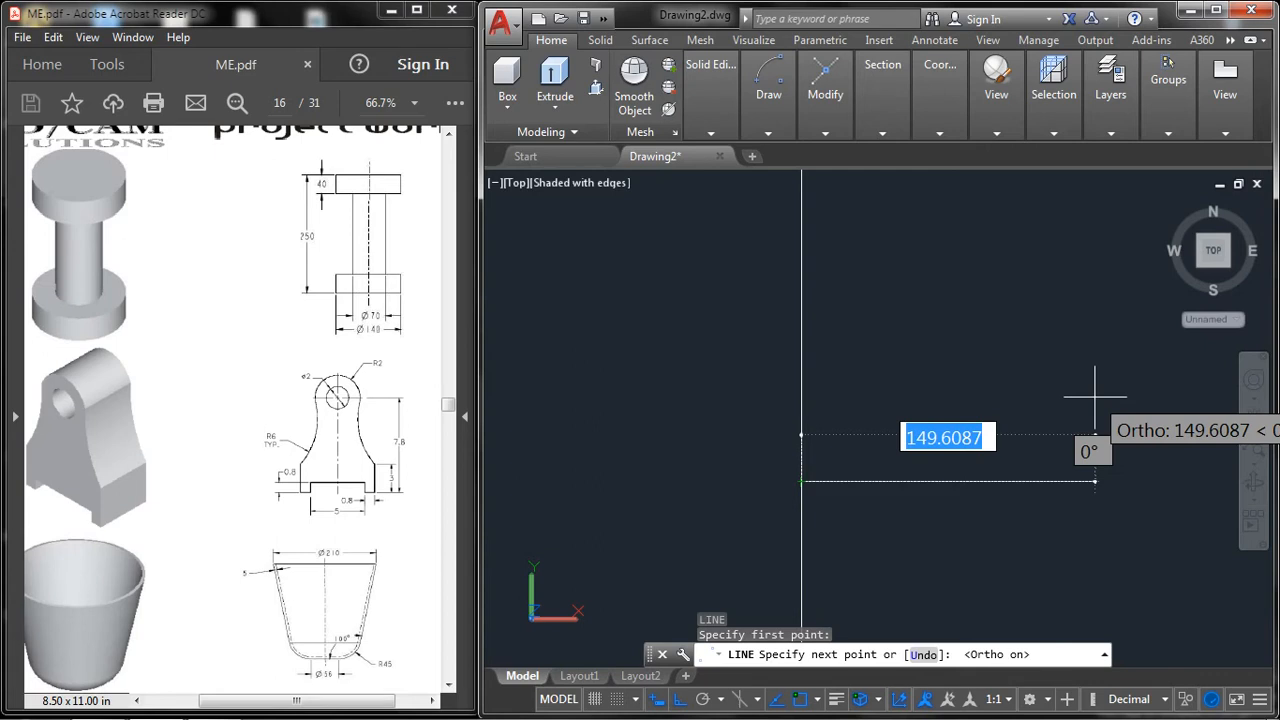
pyautogui.write('2')
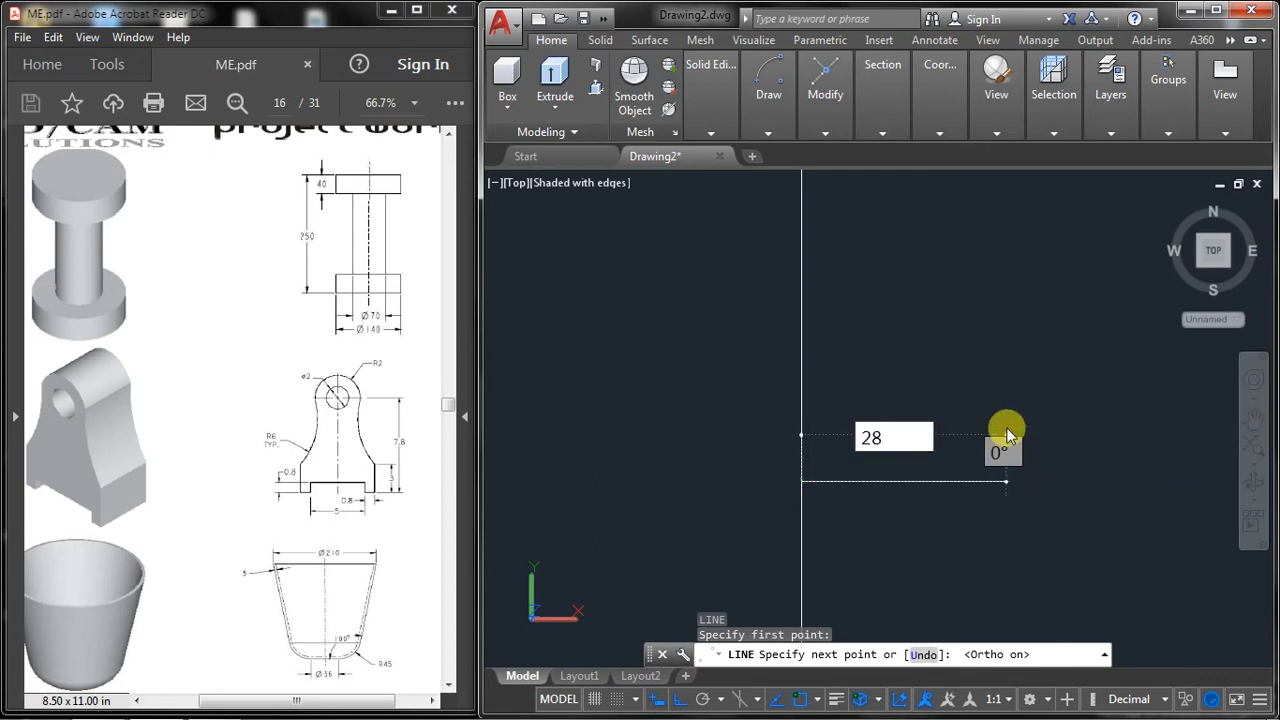
pyautogui.write('8')
pyautogui.press('Return')
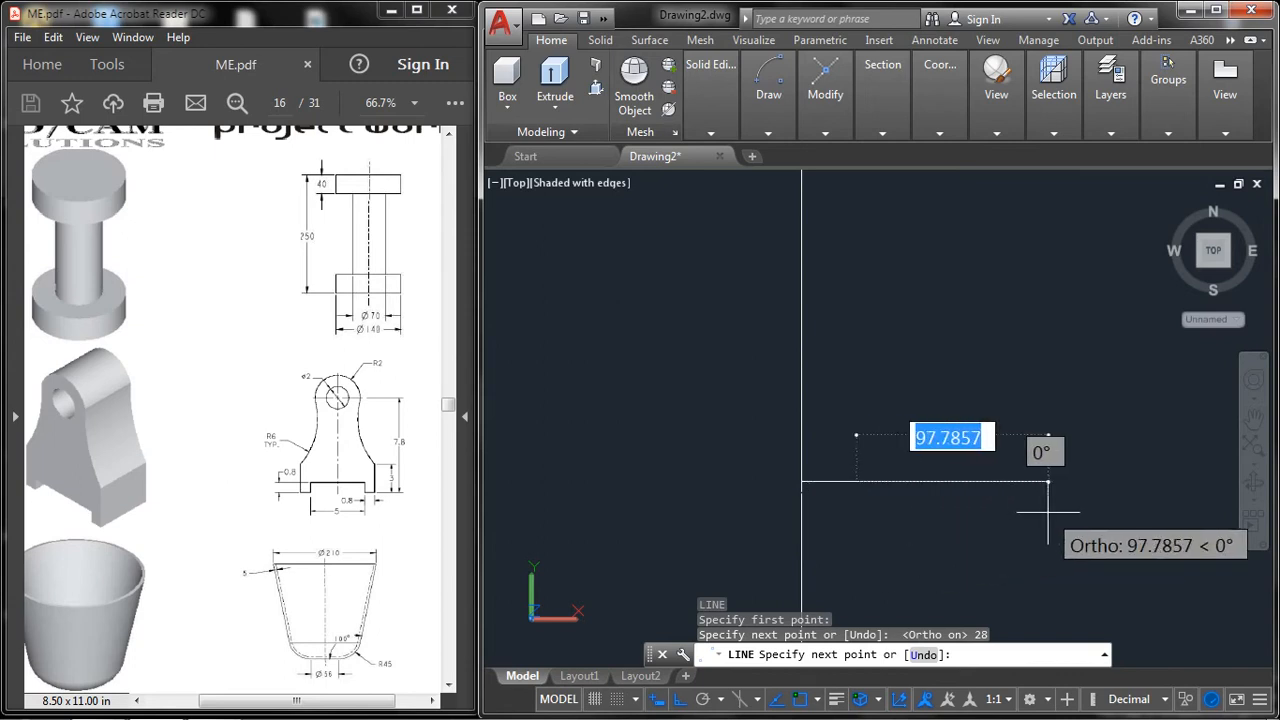
pyautogui.write('45')
pyautogui.press('Return')
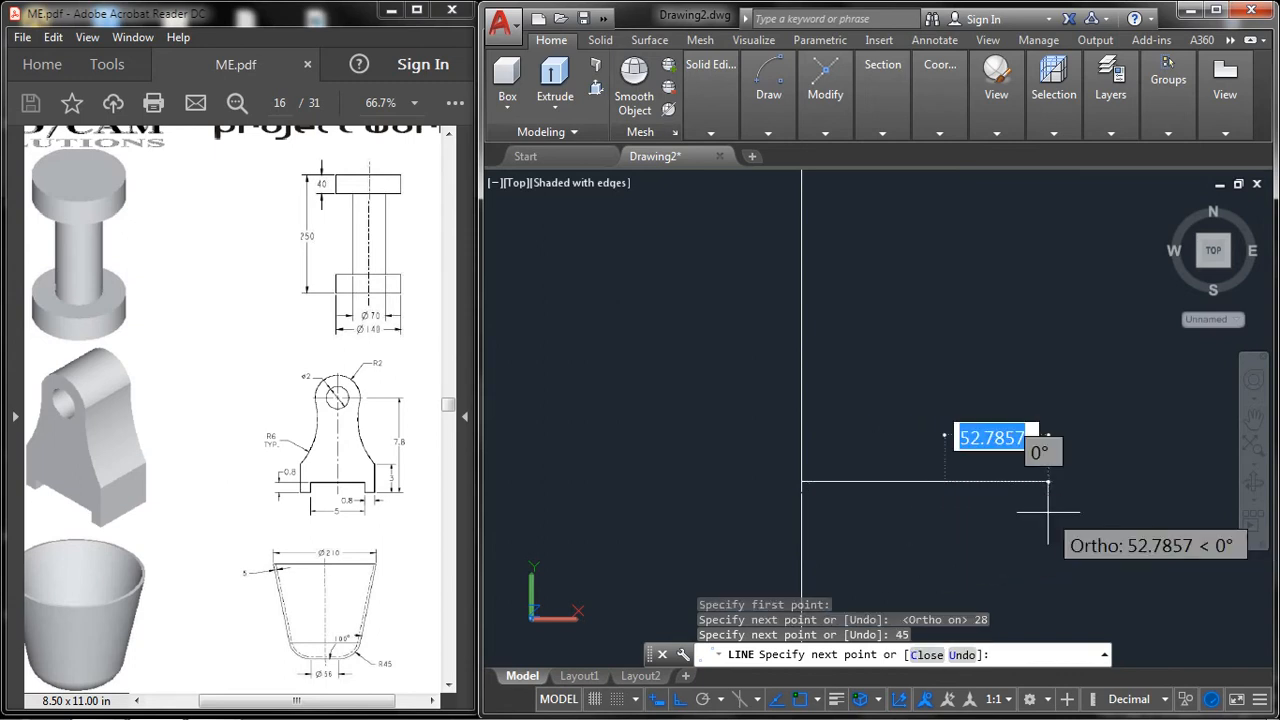
pyautogui.press('Return')
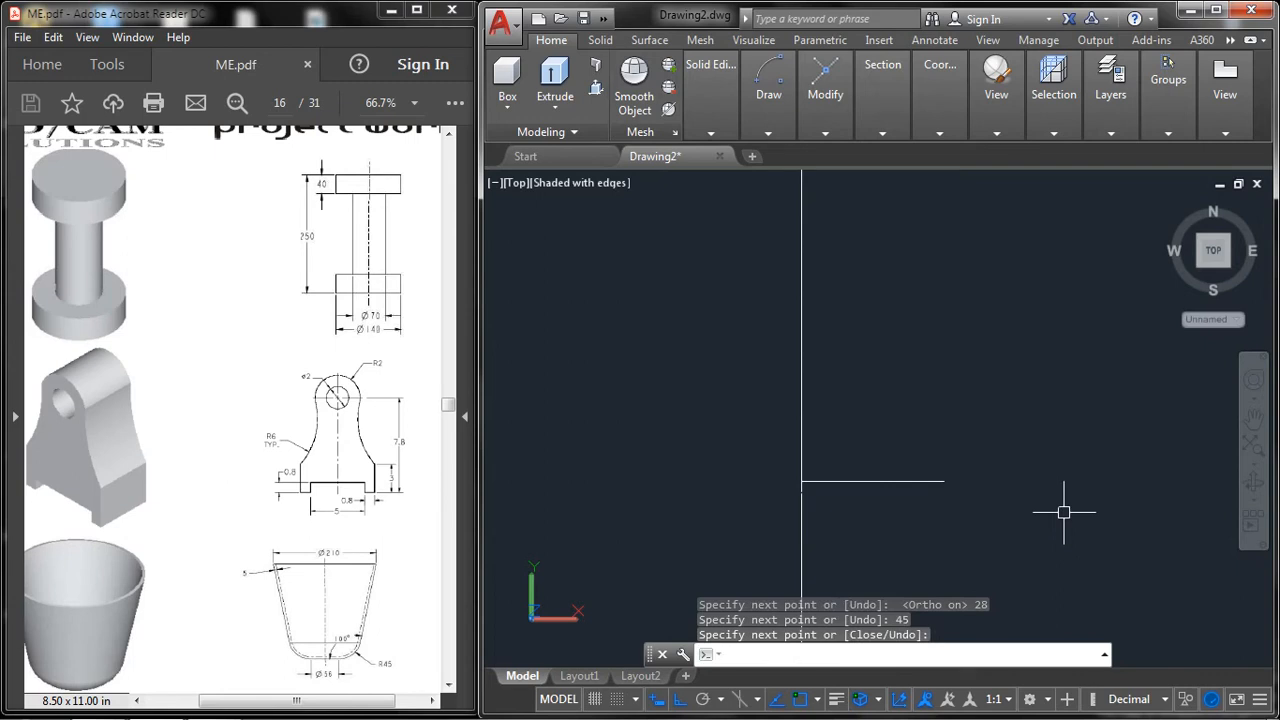
pyautogui.moveTo(908, 440); pyautogui.dragTo(871, 434, button='middle')
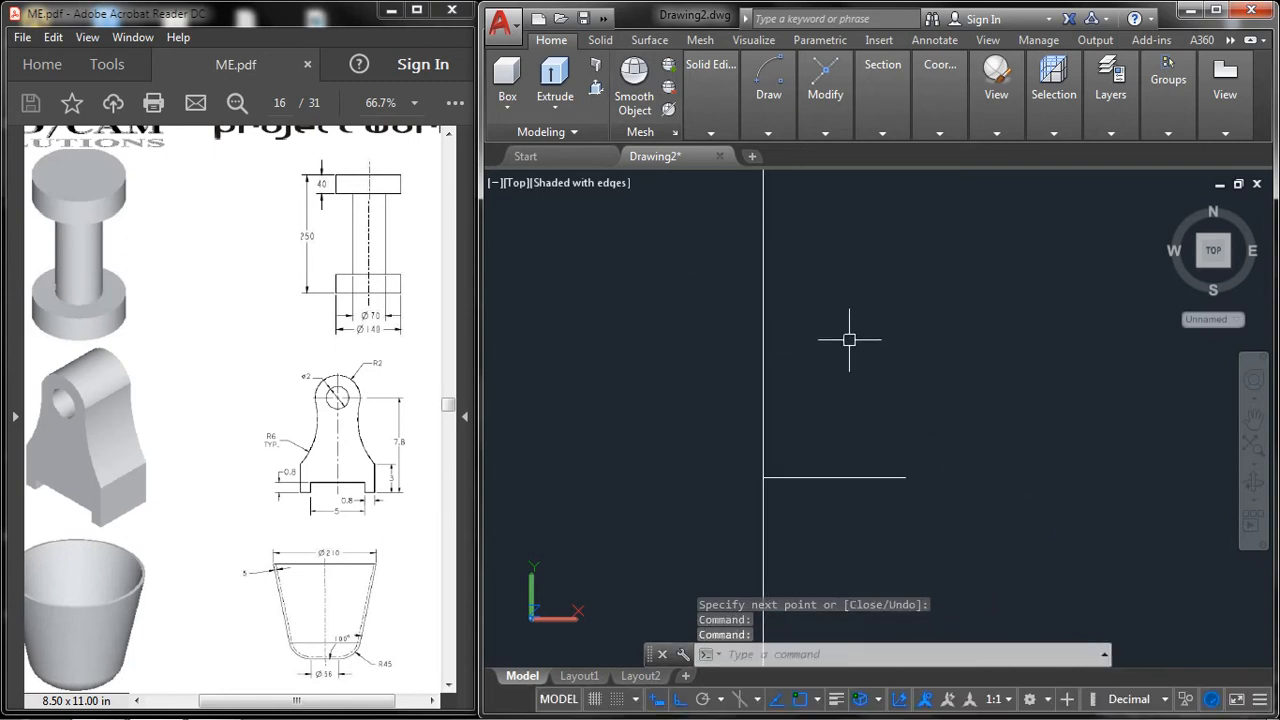
pyautogui.write('XL')
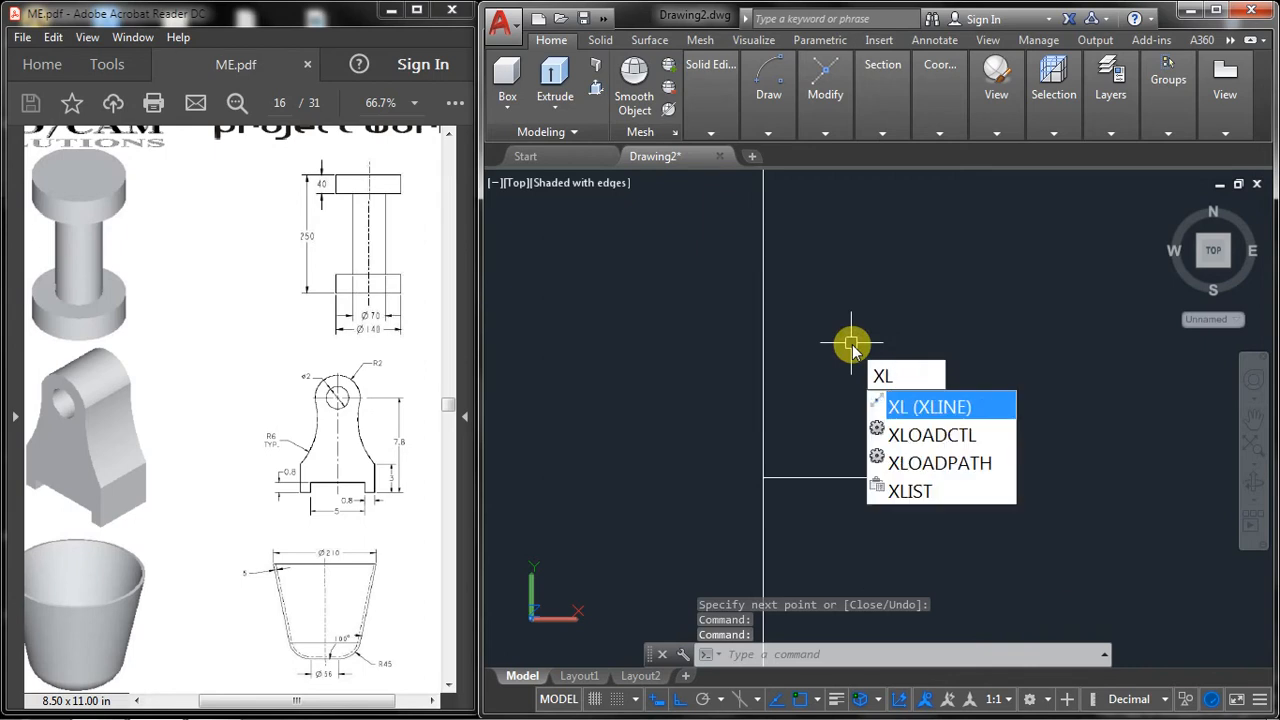
pyautogui.press('Return')
pyautogui.write('a')
pyautogui.press('Return')
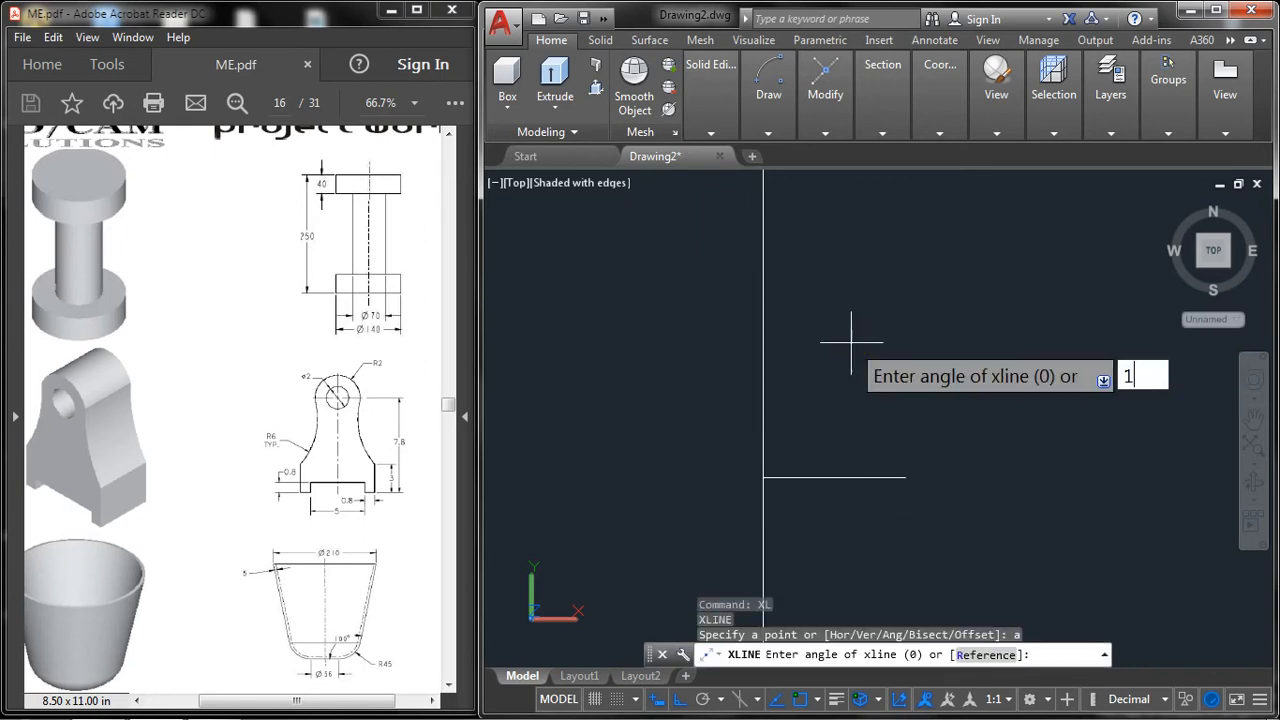
pyautogui.press('Return')
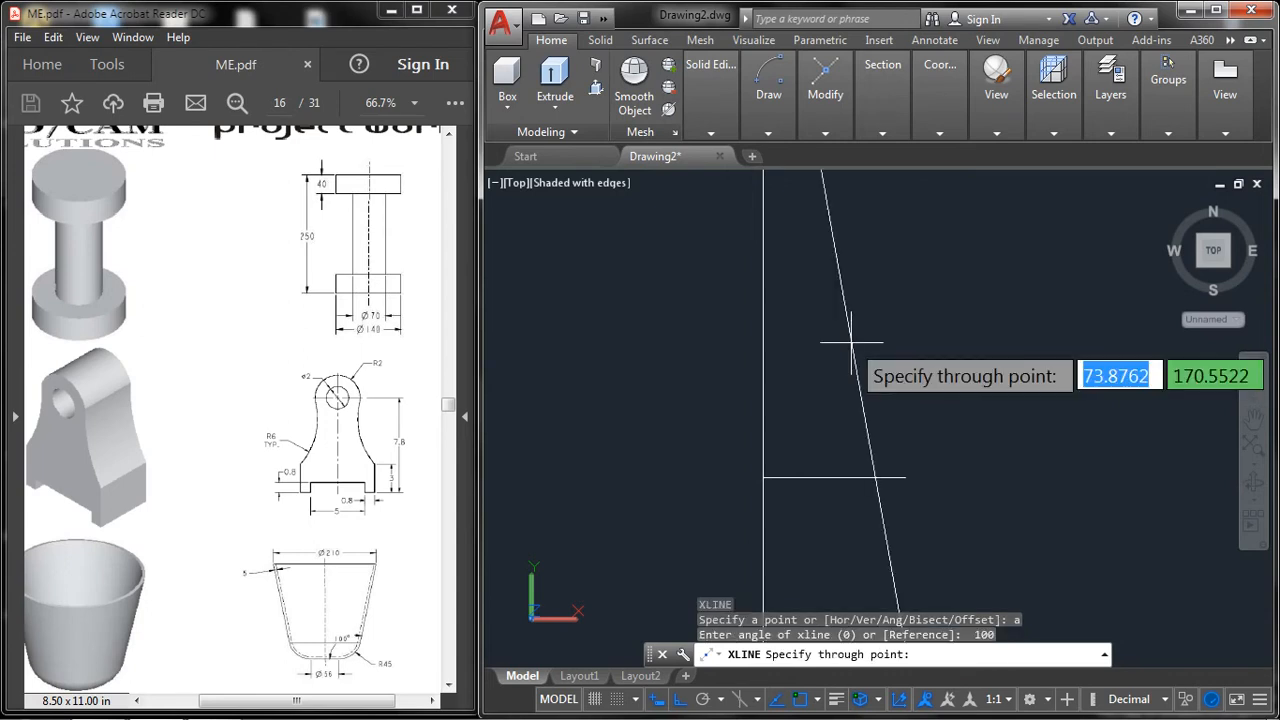
pyautogui.press('Escape')
# Step: Place a construction line at an angle of -100 through the outer end of the horizontal base line
pyautogui.press('Return')
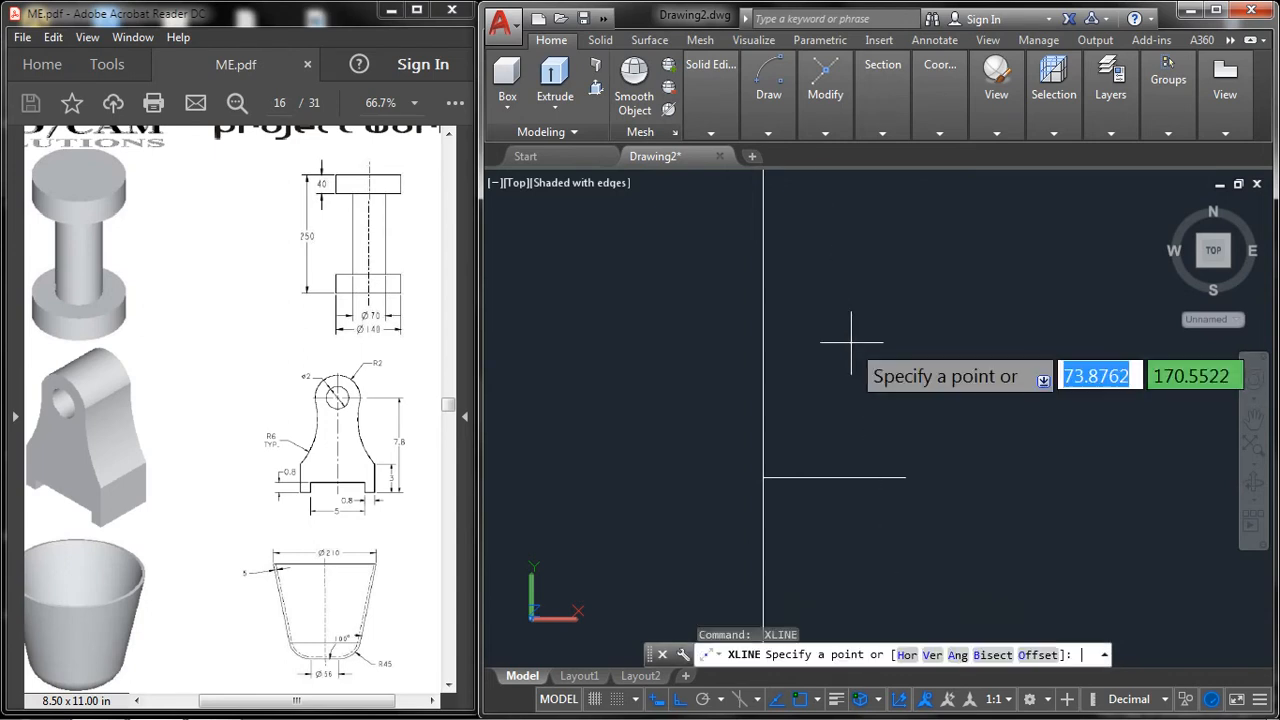
pyautogui.write('a')
pyautogui.press('Return')
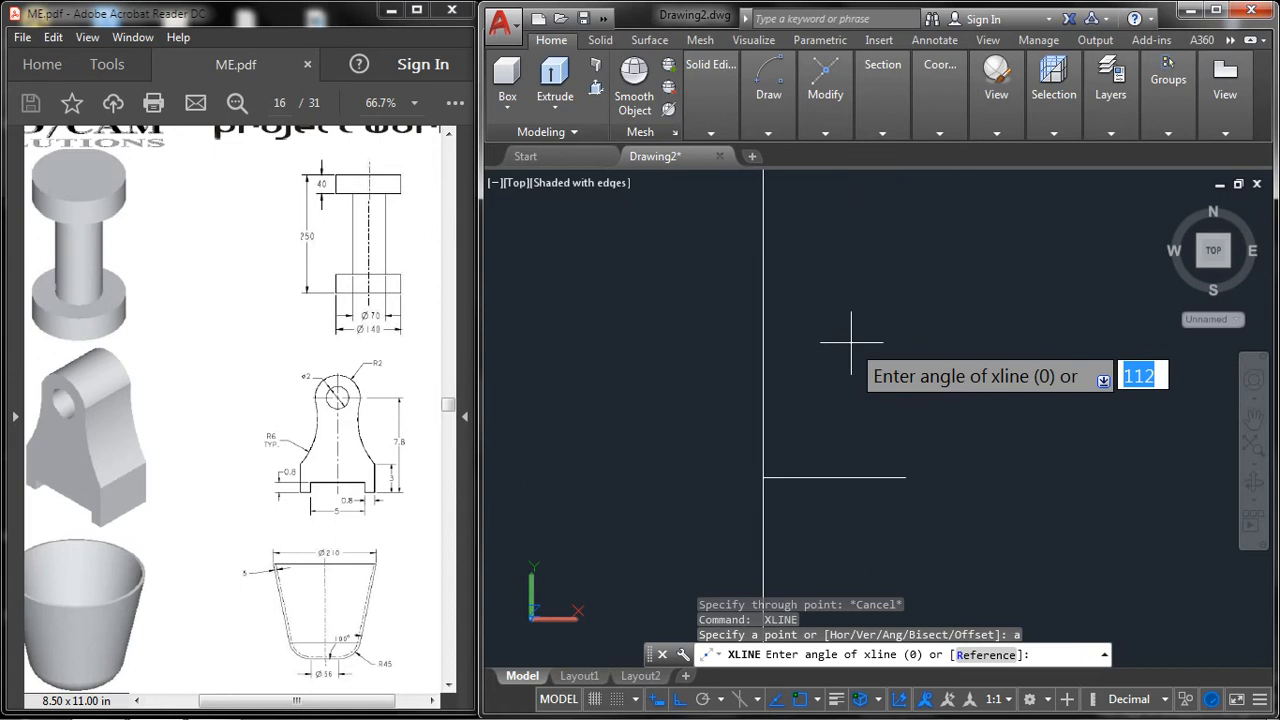
pyautogui.write('-100')
pyautogui.press('Return')
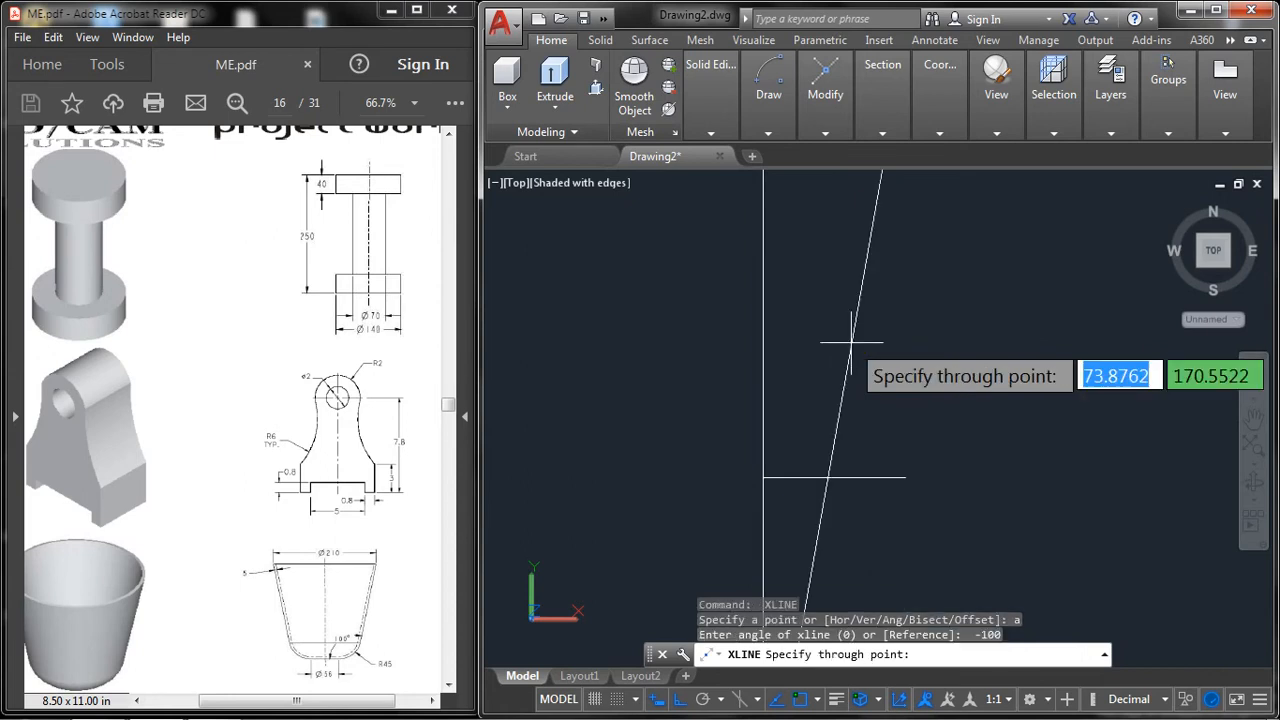
pyautogui.click(905, 477)
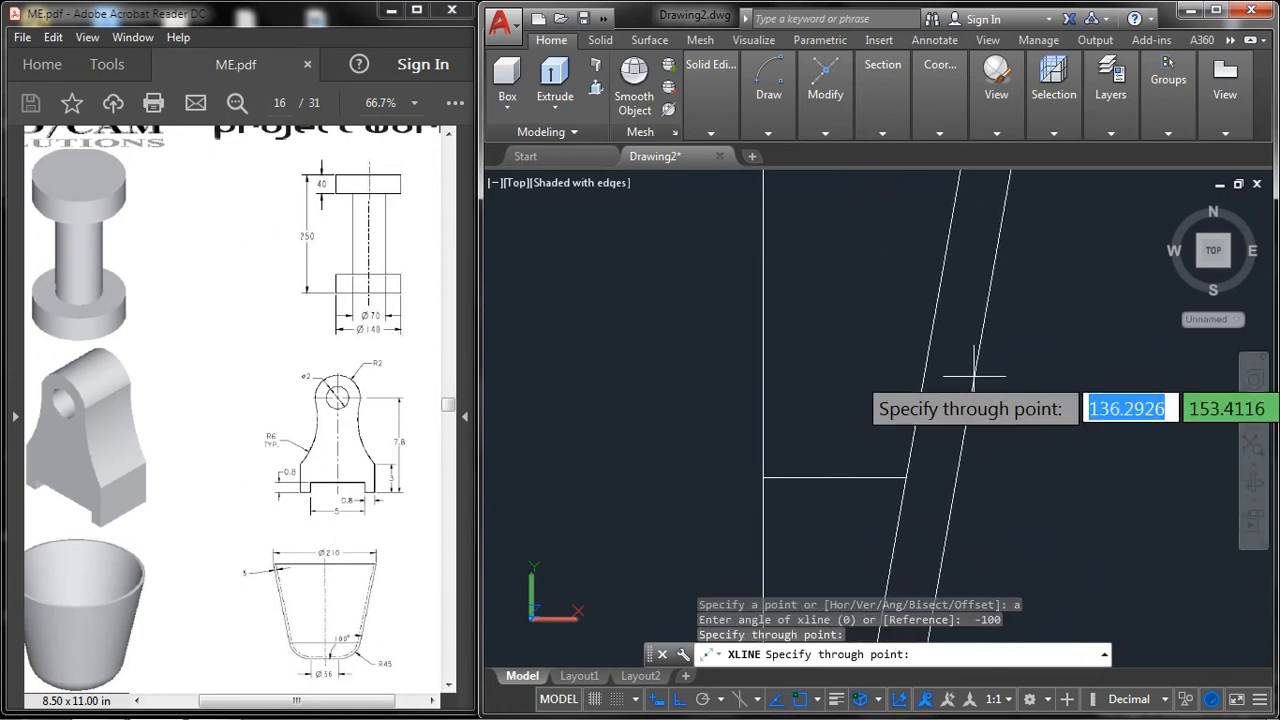
pyautogui.press('Return')
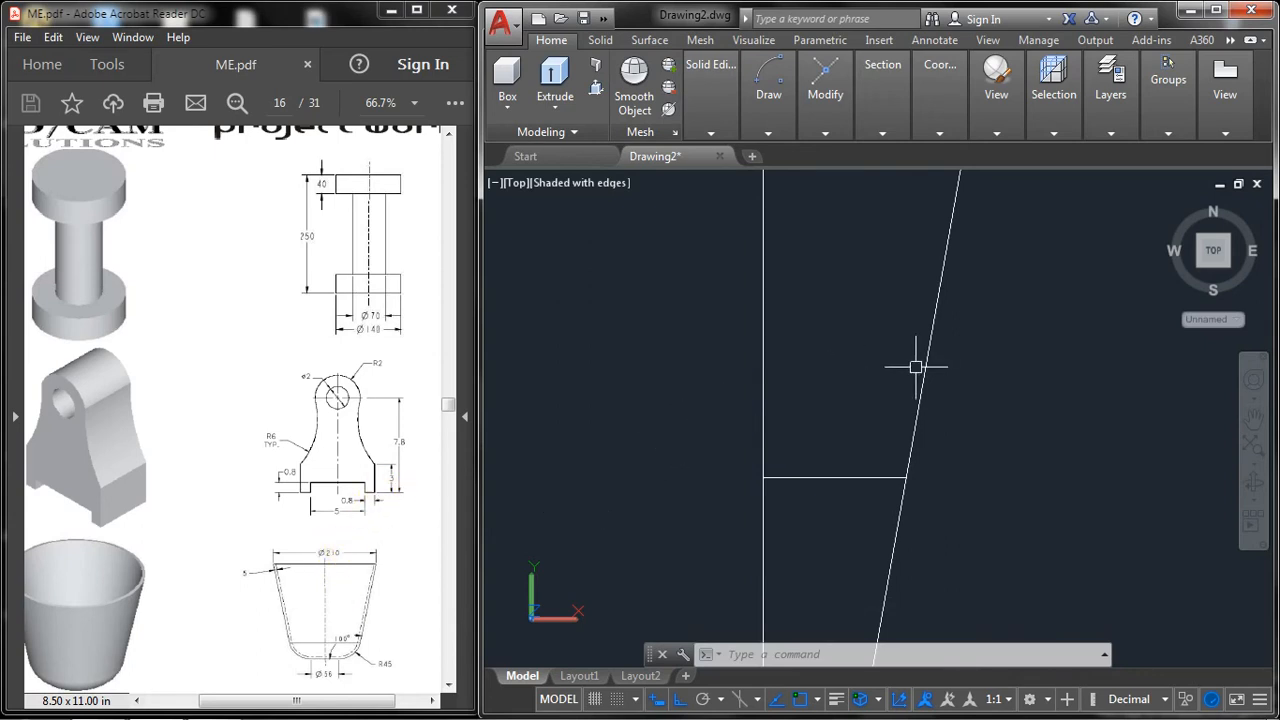
# Step: Offset the vertical centre axis by 105 towards the slanted line's side
pyautogui.moveTo(863, 354); pyautogui.dragTo(846, 397, button='middle')
pyautogui.write('o')
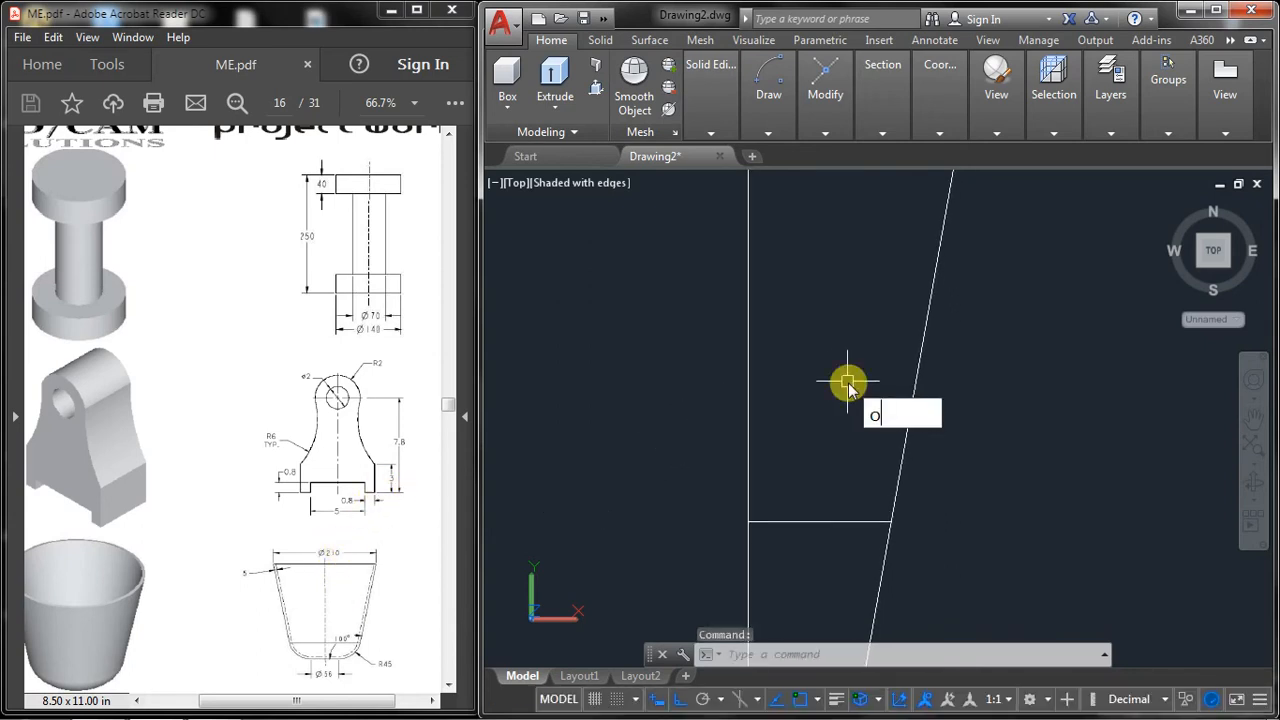
pyautogui.press('Return')
pyautogui.write('105')
pyautogui.press('Return')
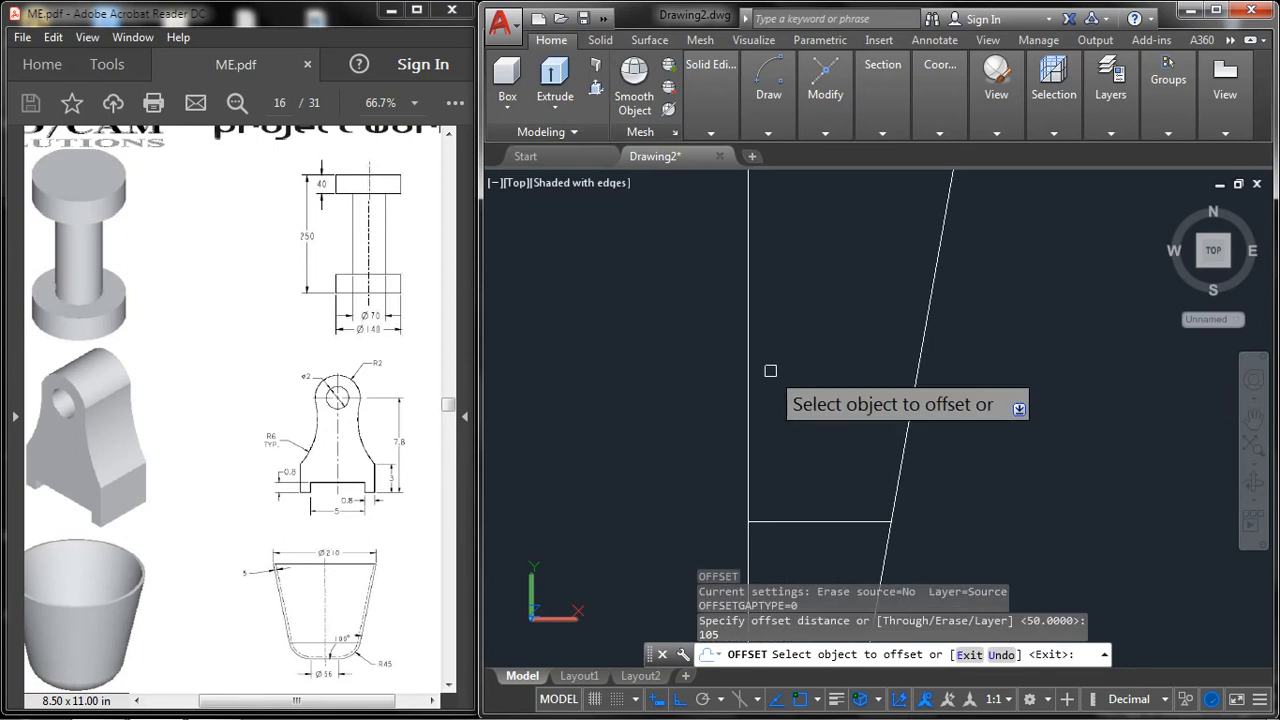
pyautogui.click(748, 366)
pyautogui.click(985, 343)
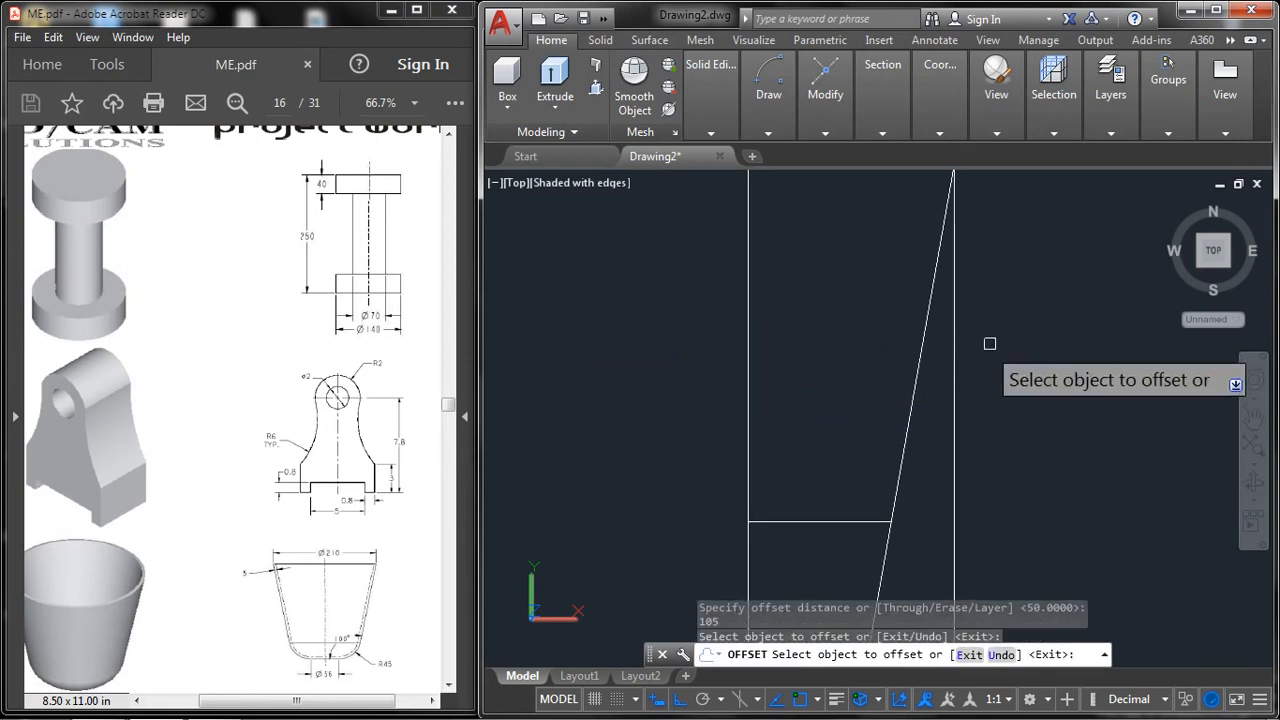
pyautogui.rightClick(990, 343)
pyautogui.click(1018, 345)
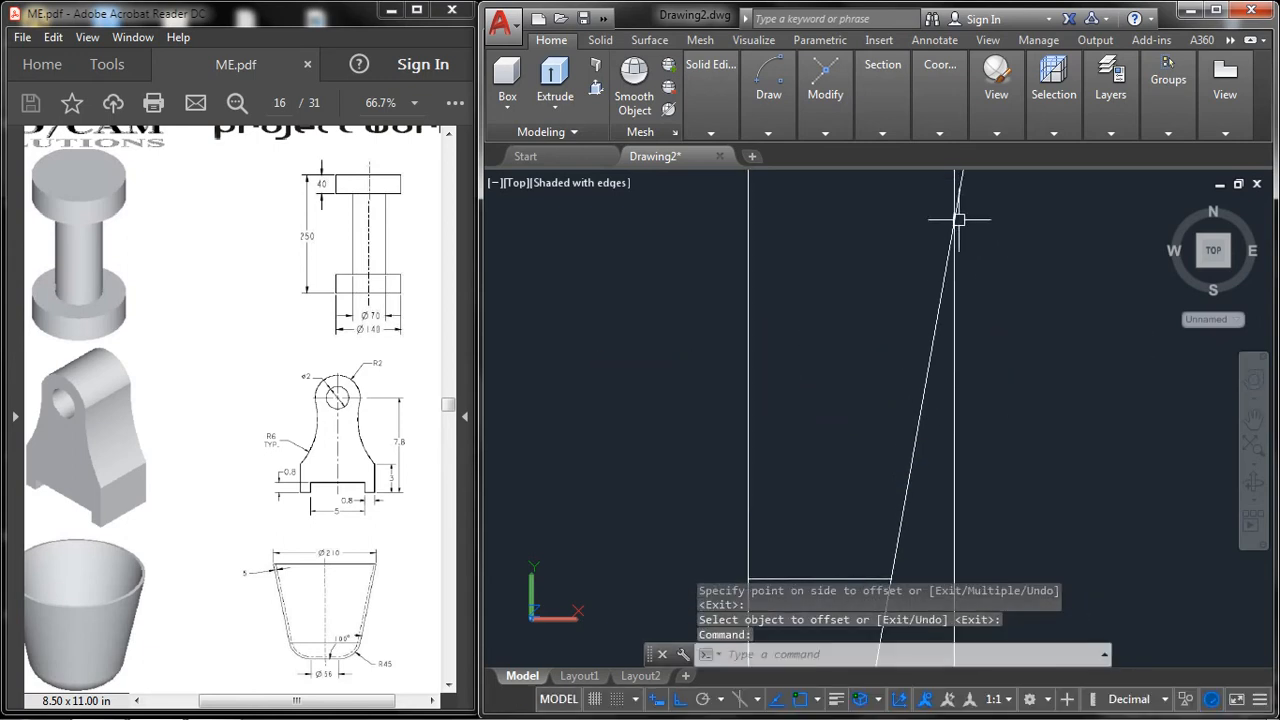
# Step: Draw a horizontal line from the intersection of the slanted and offset lines leftward across the centre axis
pyautogui.write('l')
pyautogui.press('Return')
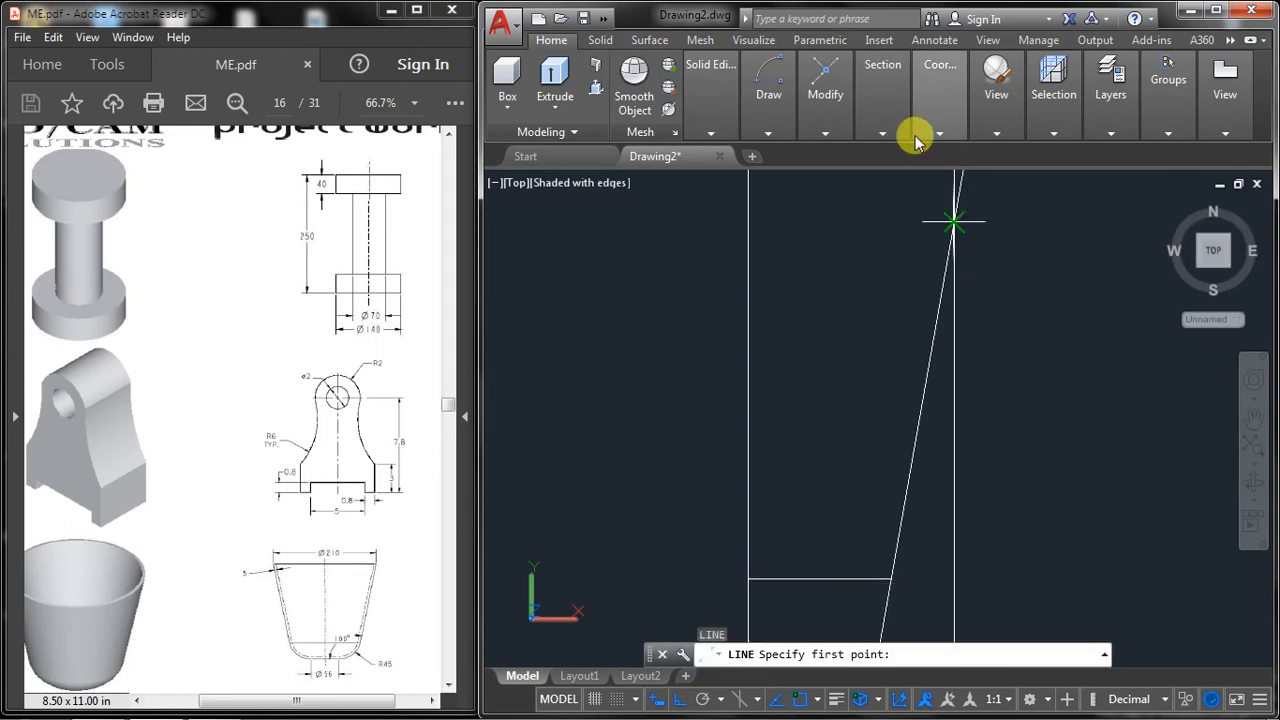
pyautogui.click(954, 221)
pyautogui.rightClick(672, 229)
pyautogui.click(690, 247)
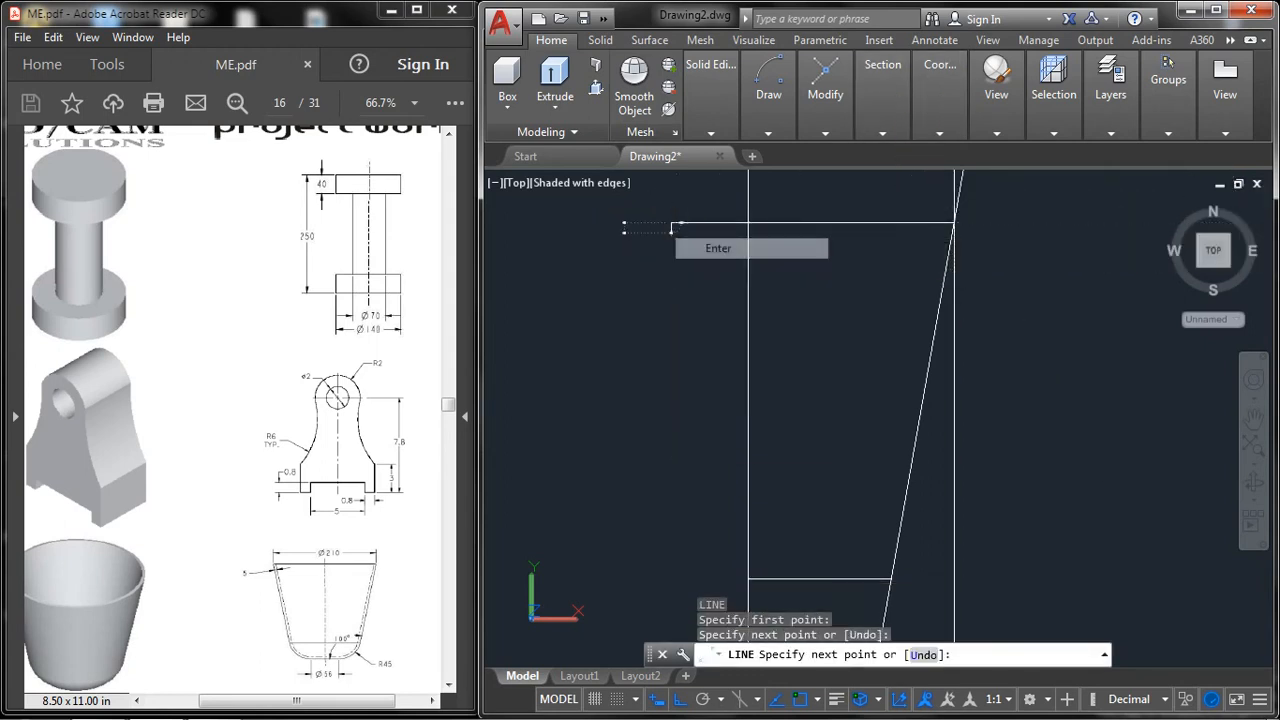
# Step: Trim the vertical and slanted lines above the cup's top line and the top line's overhang beyond the centre axis
pyautogui.scroll(-4, 703, 280)
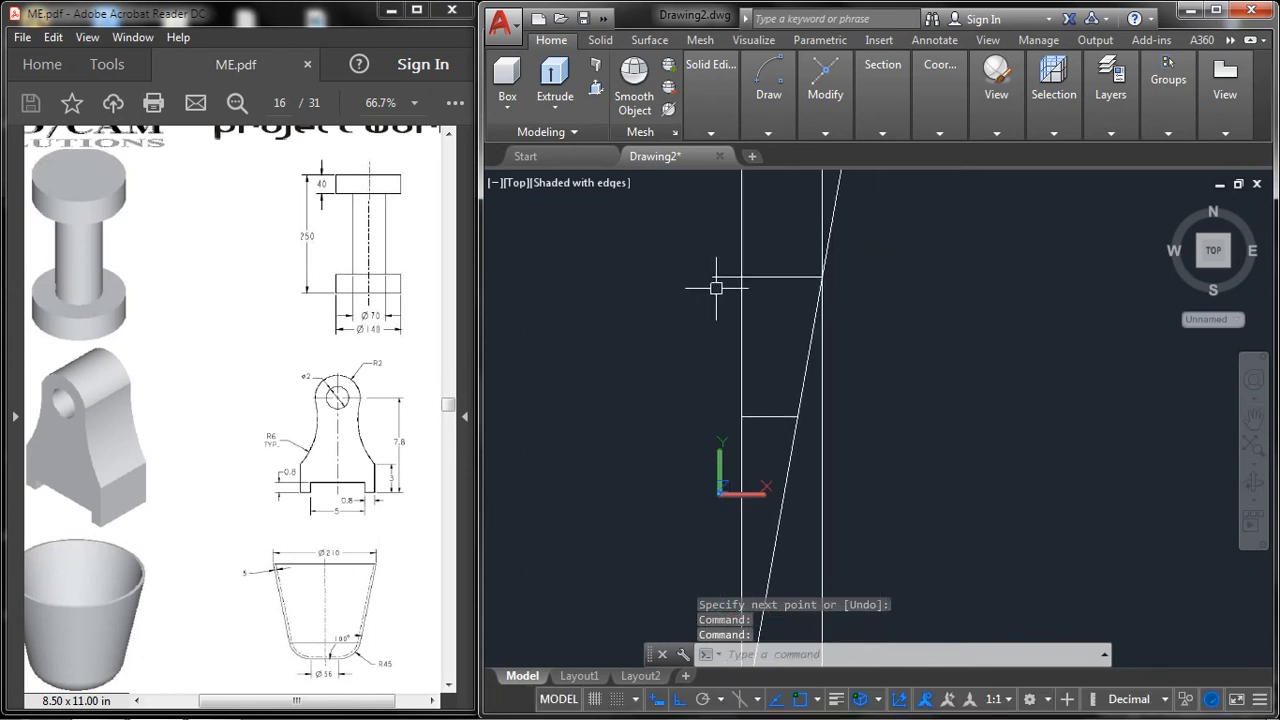
pyautogui.scroll(3, 713, 289)
pyautogui.scroll(-4, 752, 273)
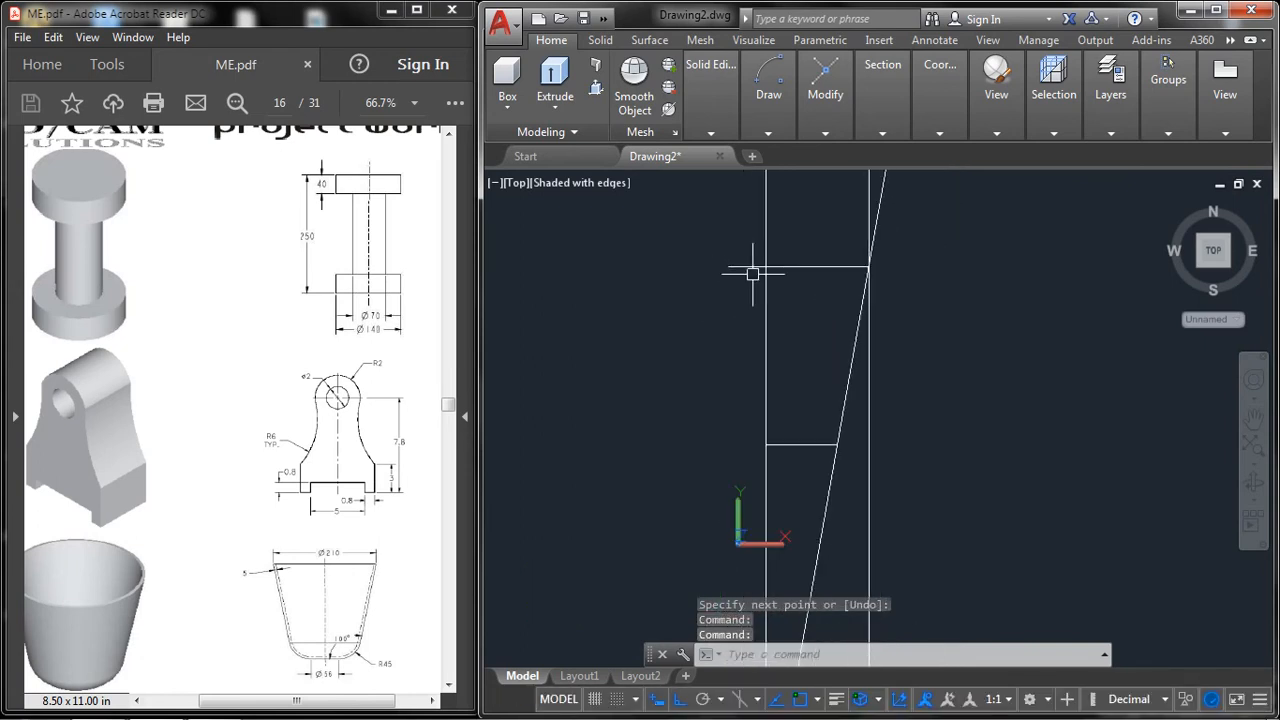
pyautogui.scroll(4, 752, 273)
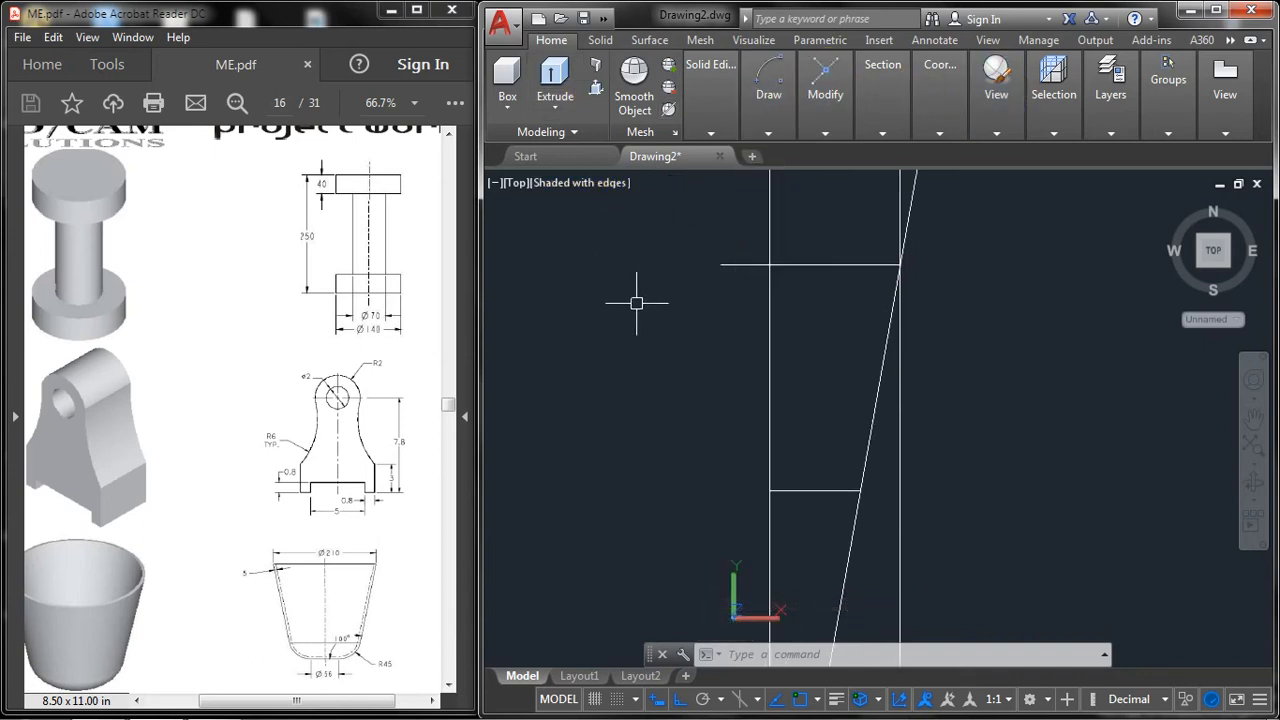
pyautogui.write('tr')
pyautogui.press('Return')
pyautogui.press('Return')
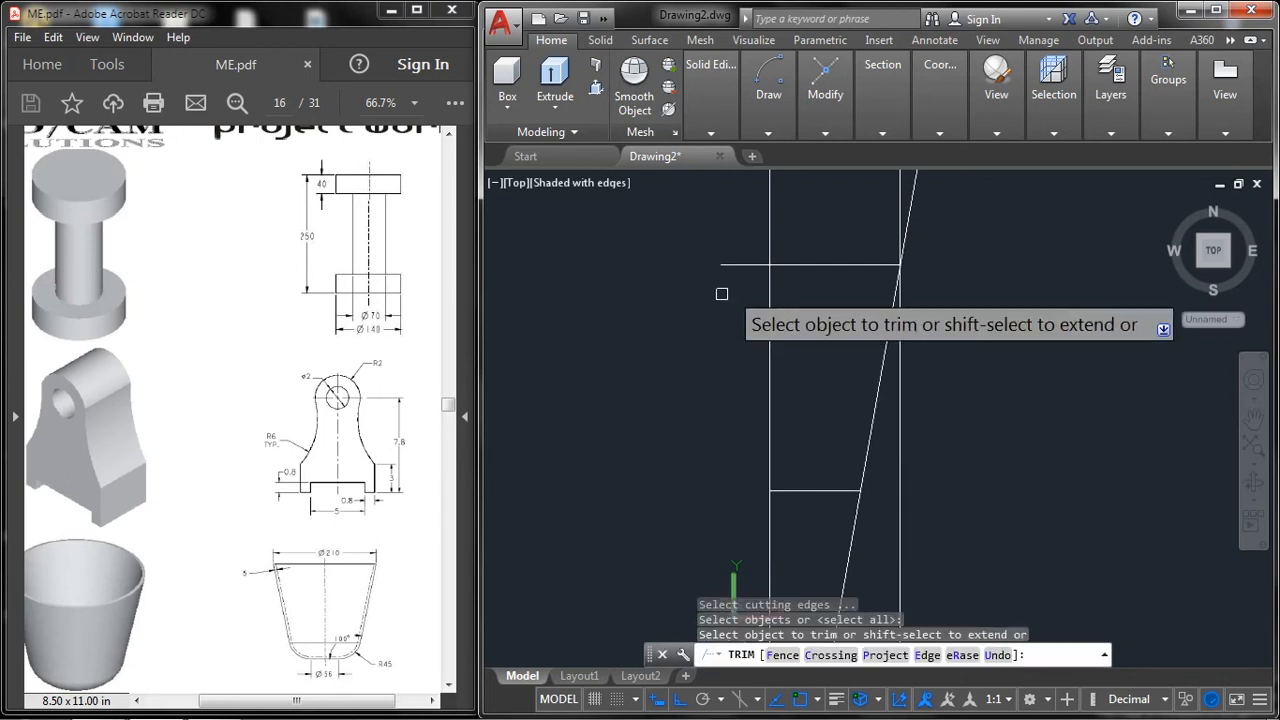
pyautogui.click(1075, 215)
pyautogui.click(737, 245)
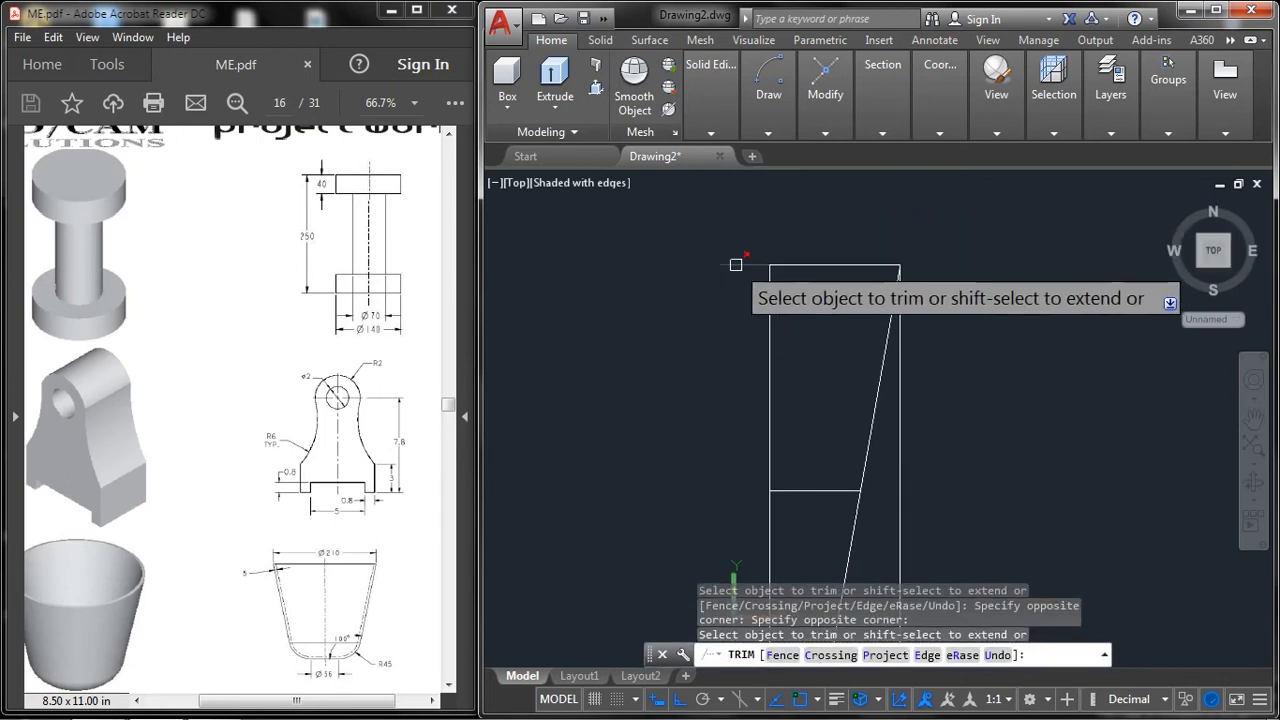
# Step: Trim the centre axis and the slanted line below the cup's horizontal base line
pyautogui.moveTo(741, 494); pyautogui.dragTo(717, 354, button='middle')
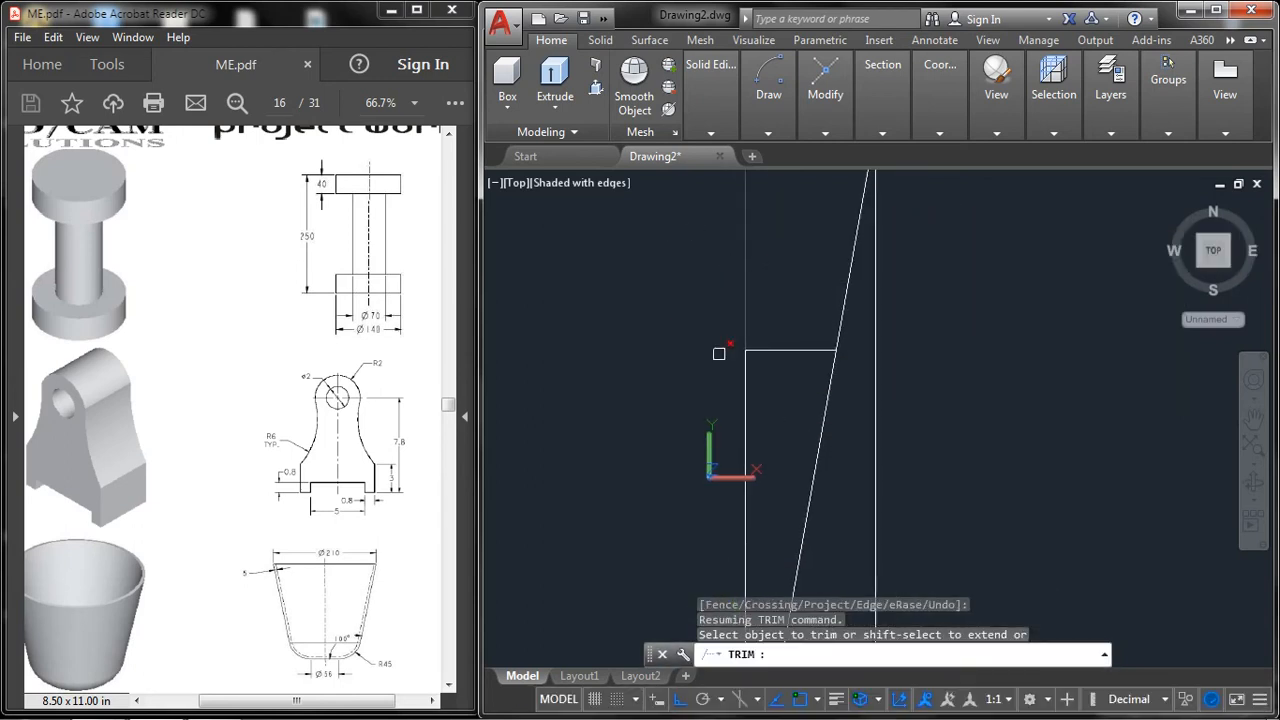
pyautogui.click(745, 422)
pyautogui.click(826, 400)
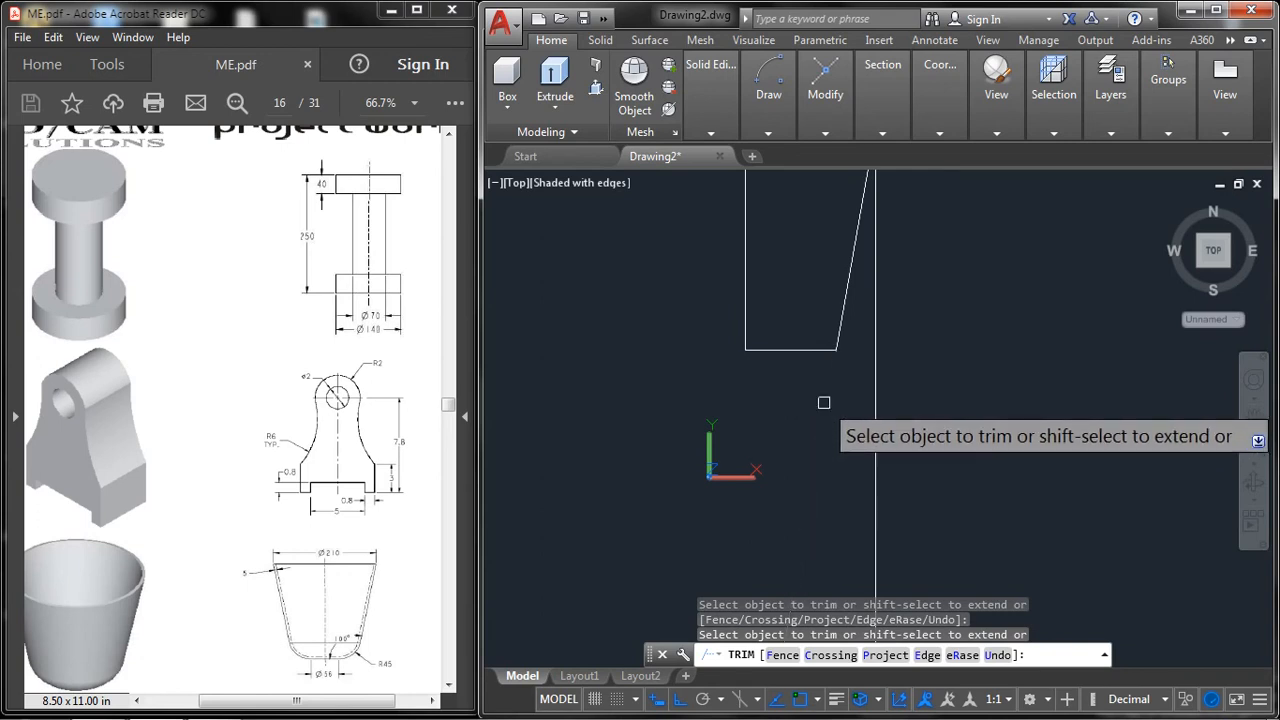
pyautogui.rightClick(881, 381)
pyautogui.click(906, 396)
# Step: Erase the leftover offset vertical line outside the cup's half profile
pyautogui.click(876, 385)
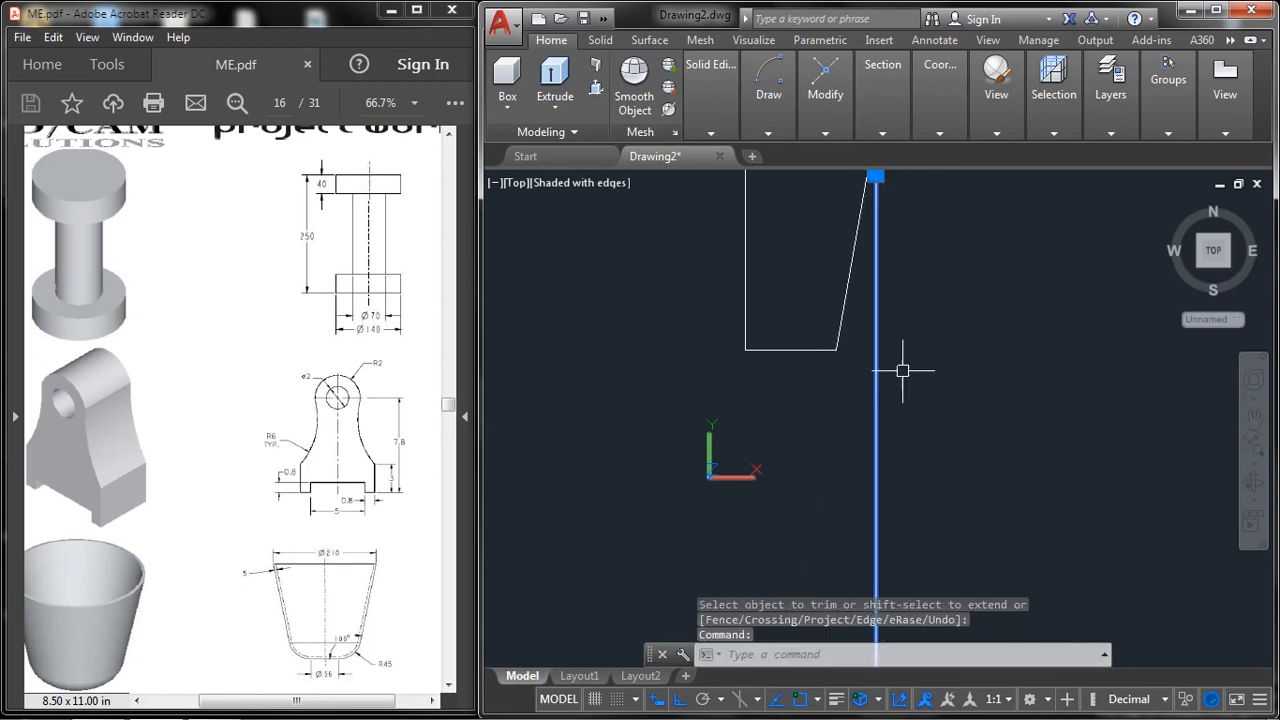
pyautogui.click(964, 346)
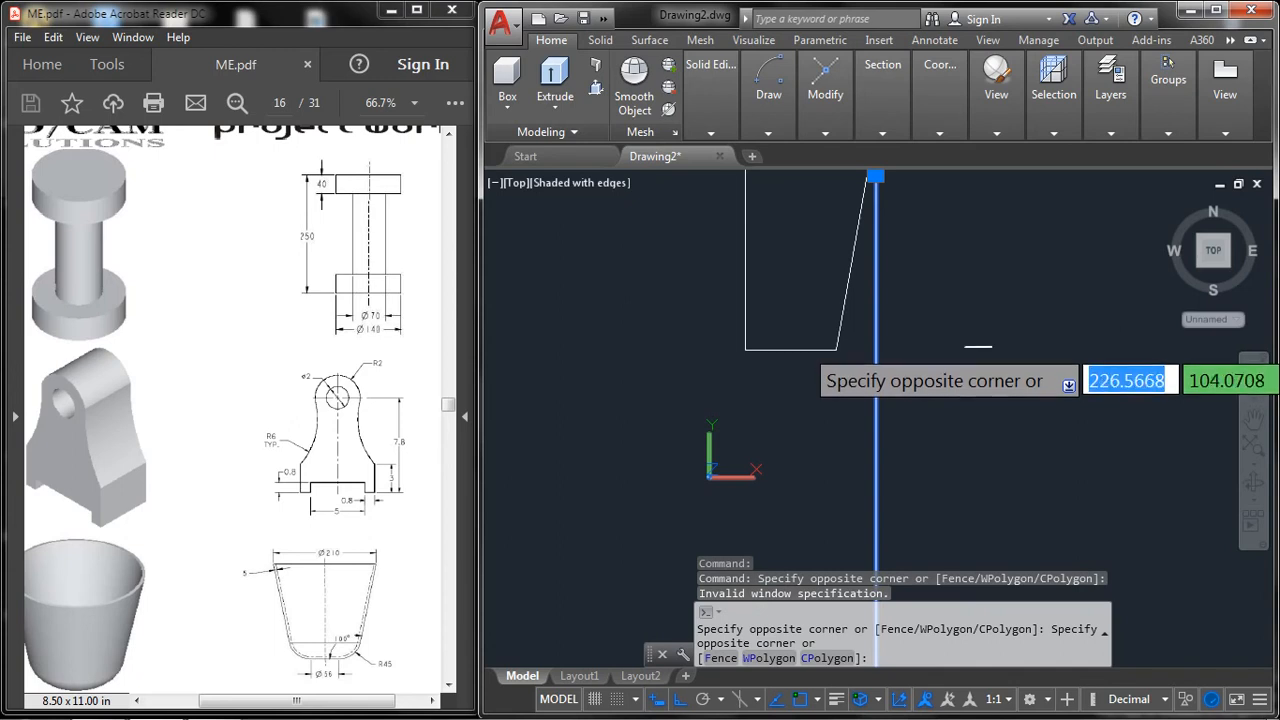
pyautogui.click(975, 352)
pyautogui.write('e')
pyautogui.press('Return')
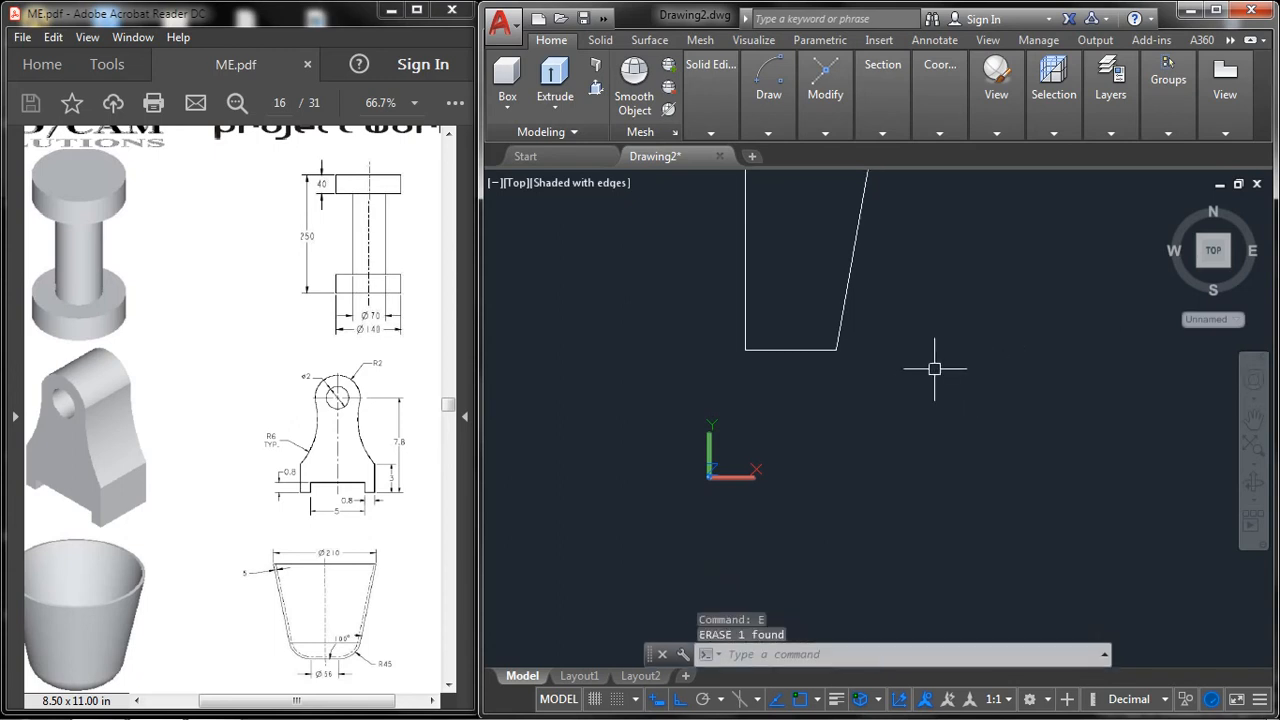
# Step: Fillet the corner between the base line and the slanted line with a radius of 45
pyautogui.moveTo(934, 368); pyautogui.dragTo(923, 506, button='middle')
pyautogui.scroll(1, 794, 486)
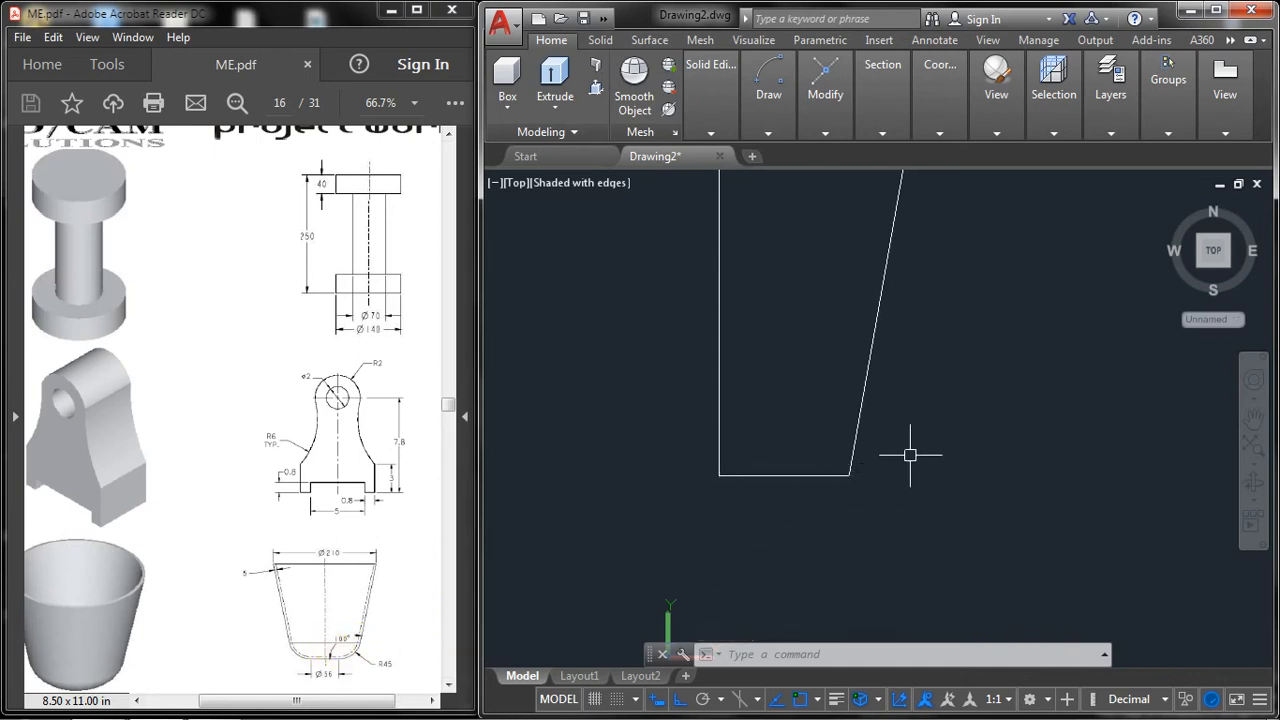
pyautogui.write('f')
pyautogui.press('Return')
pyautogui.write('r')
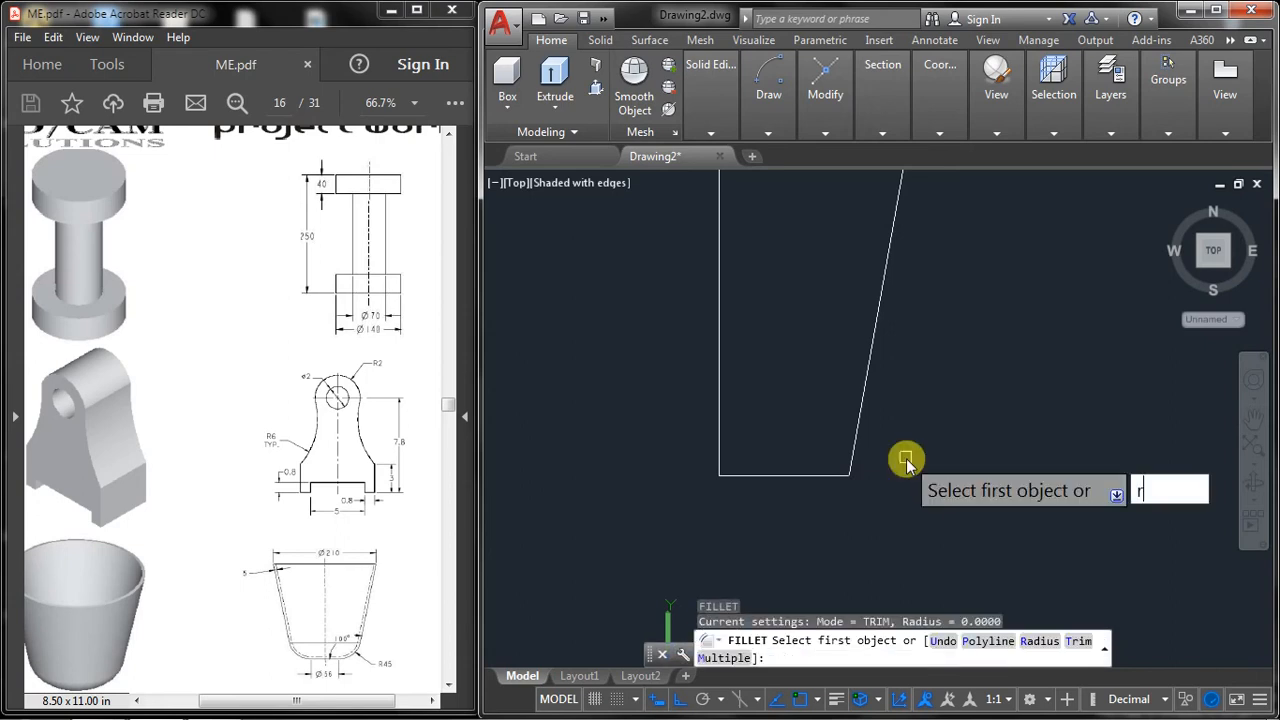
pyautogui.press('Return')
pyautogui.write('45')
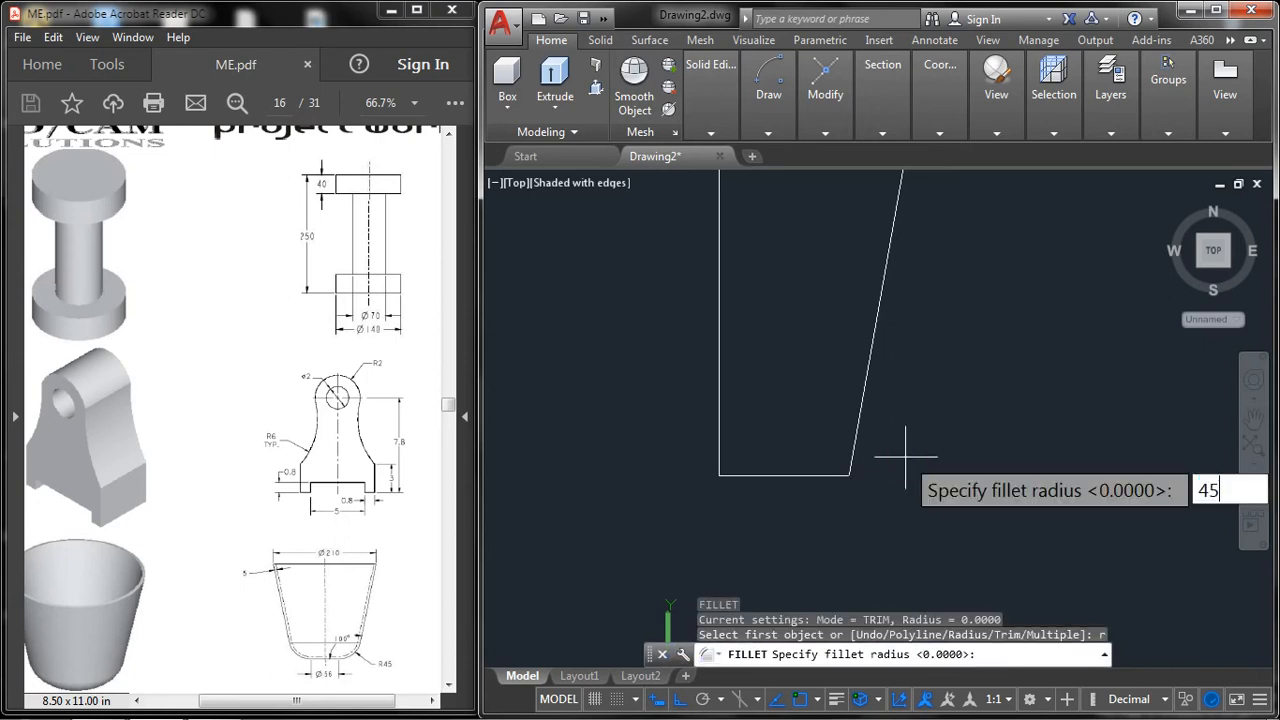
pyautogui.press('Return')
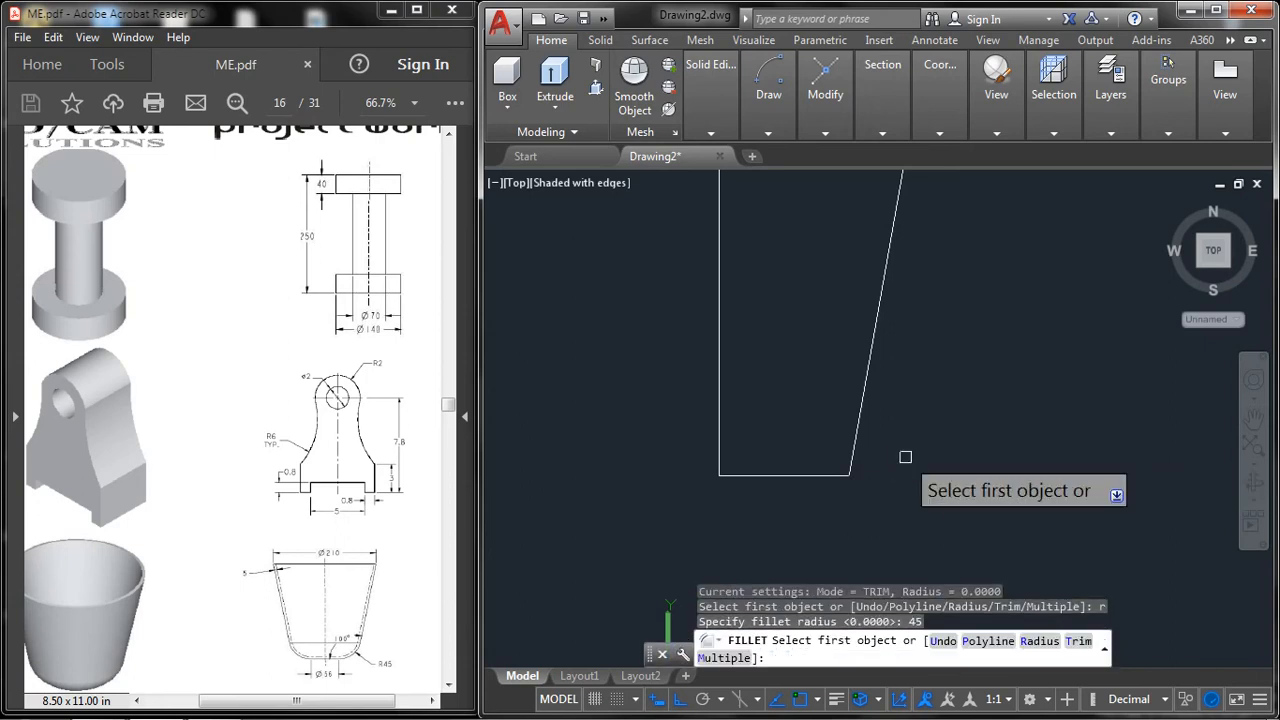
pyautogui.click(845, 474)
pyautogui.click(858, 454)
# Step: Convert the closed half profile of the cup into a region
pyautogui.moveTo(938, 381); pyautogui.dragTo(928, 474, button='middle')
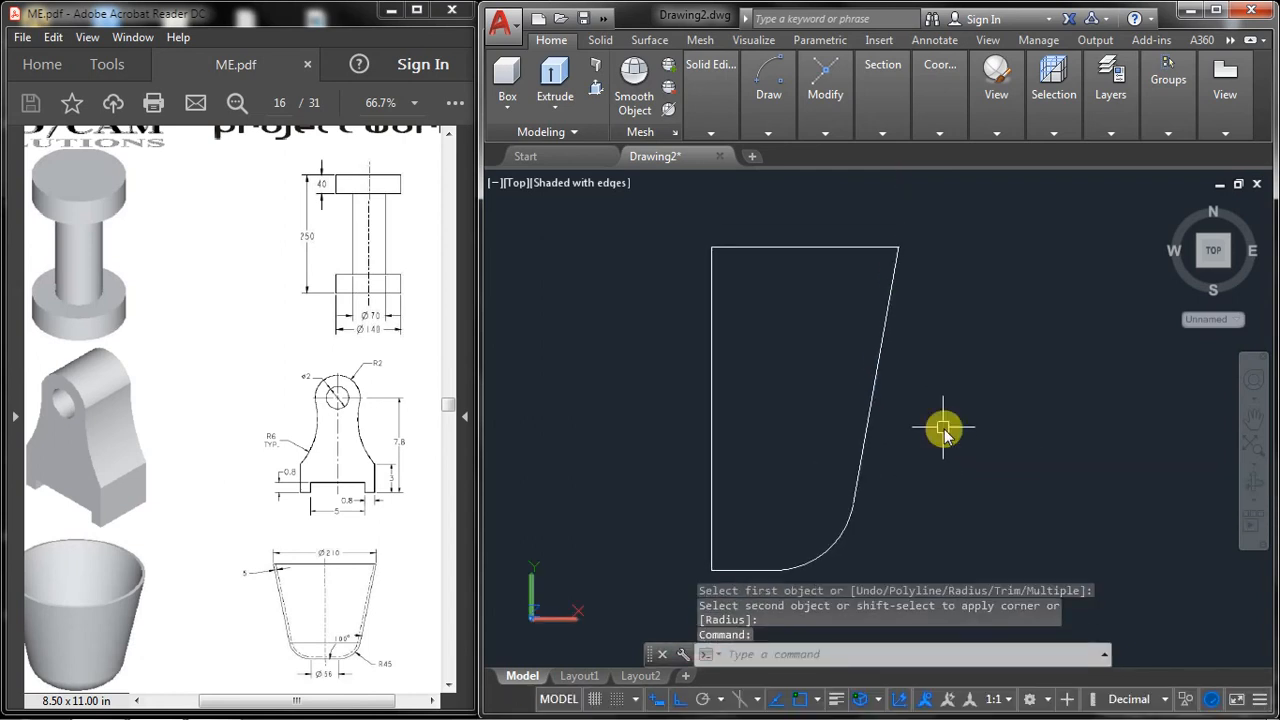
pyautogui.write('regi')
pyautogui.press('Return')
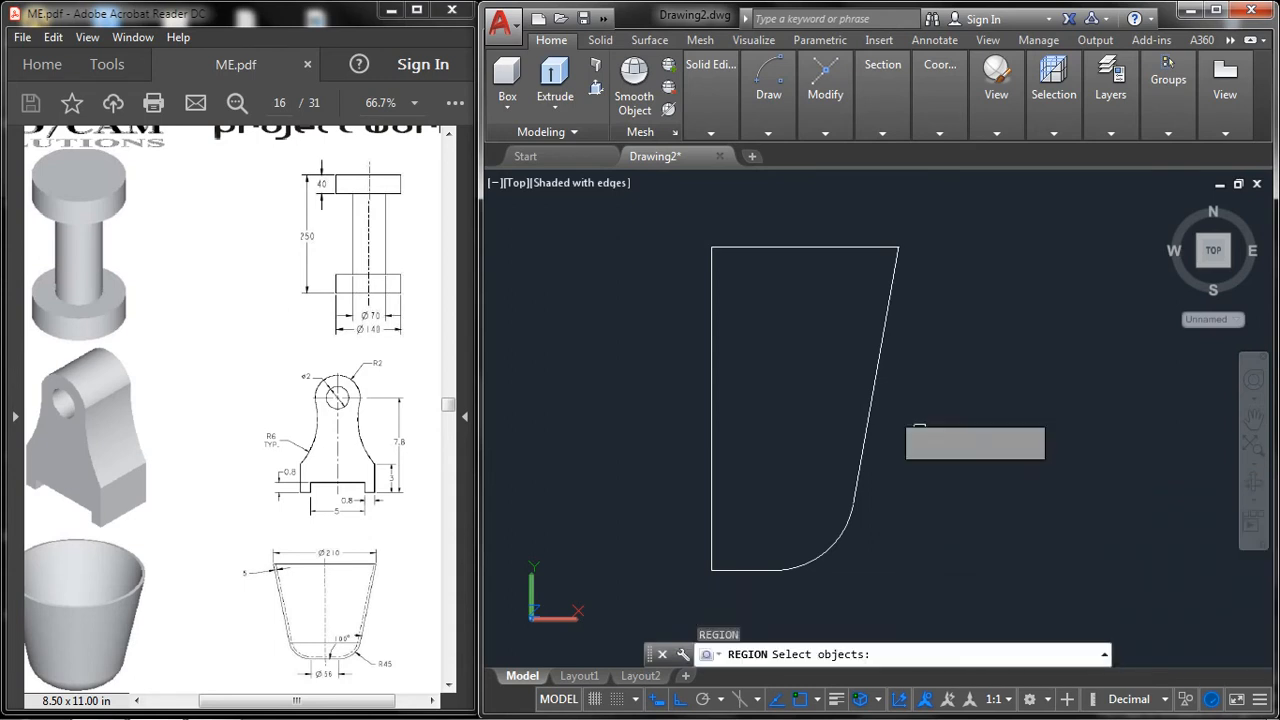
pyautogui.click(686, 229)
pyautogui.click(953, 594)
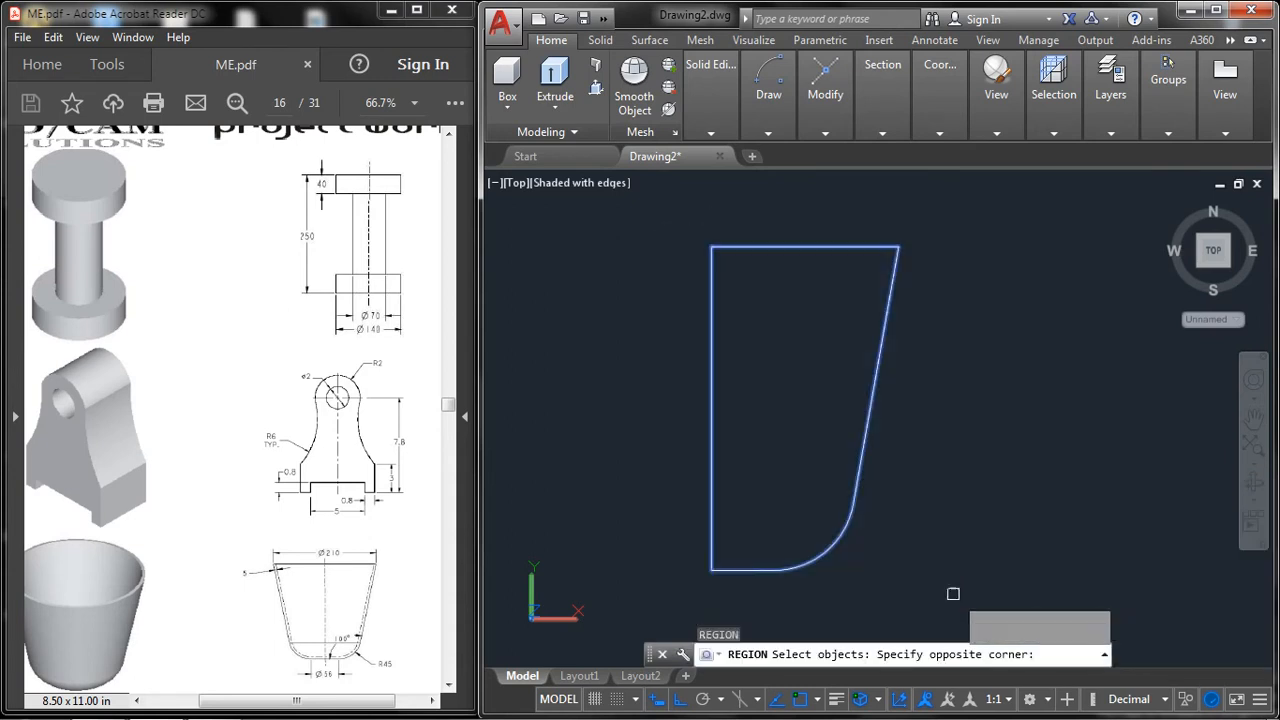
pyautogui.press('Return')
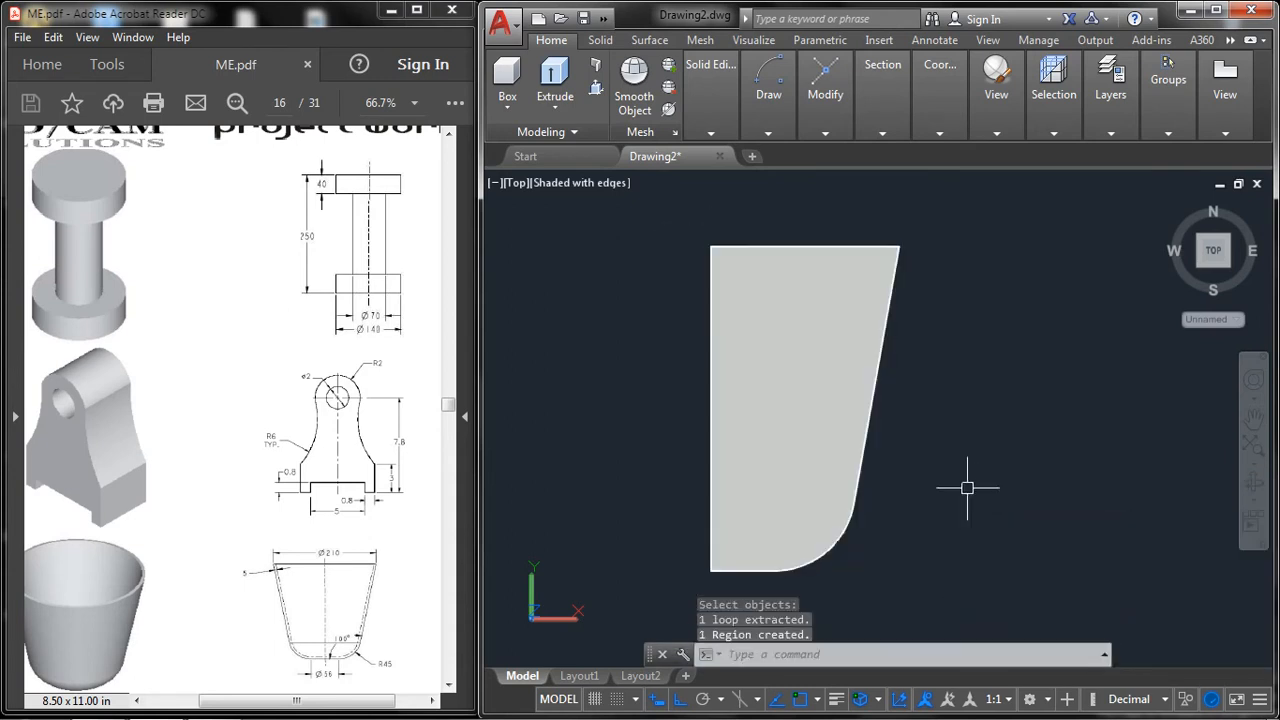
# Step: Revolve the region 360 degrees about its straight vertical edge to form the solid cup body
pyautogui.write('rev')
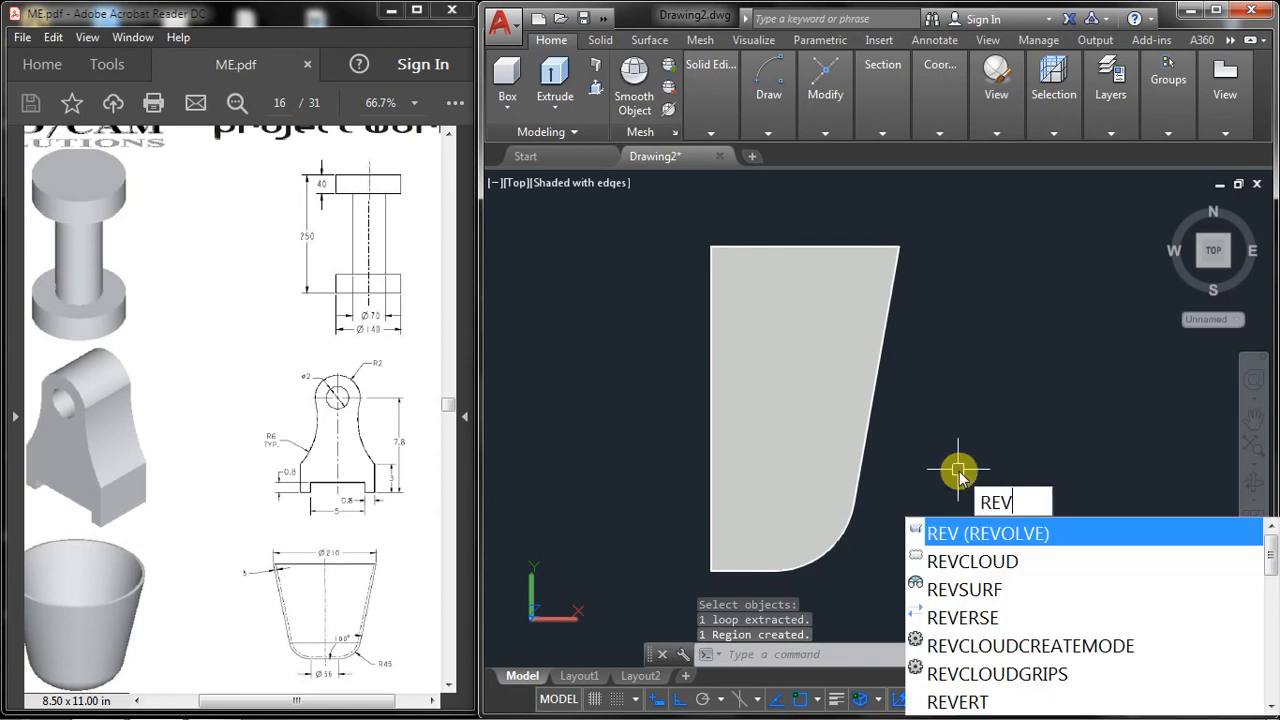
pyautogui.press('Return')
pyautogui.click(862, 405)
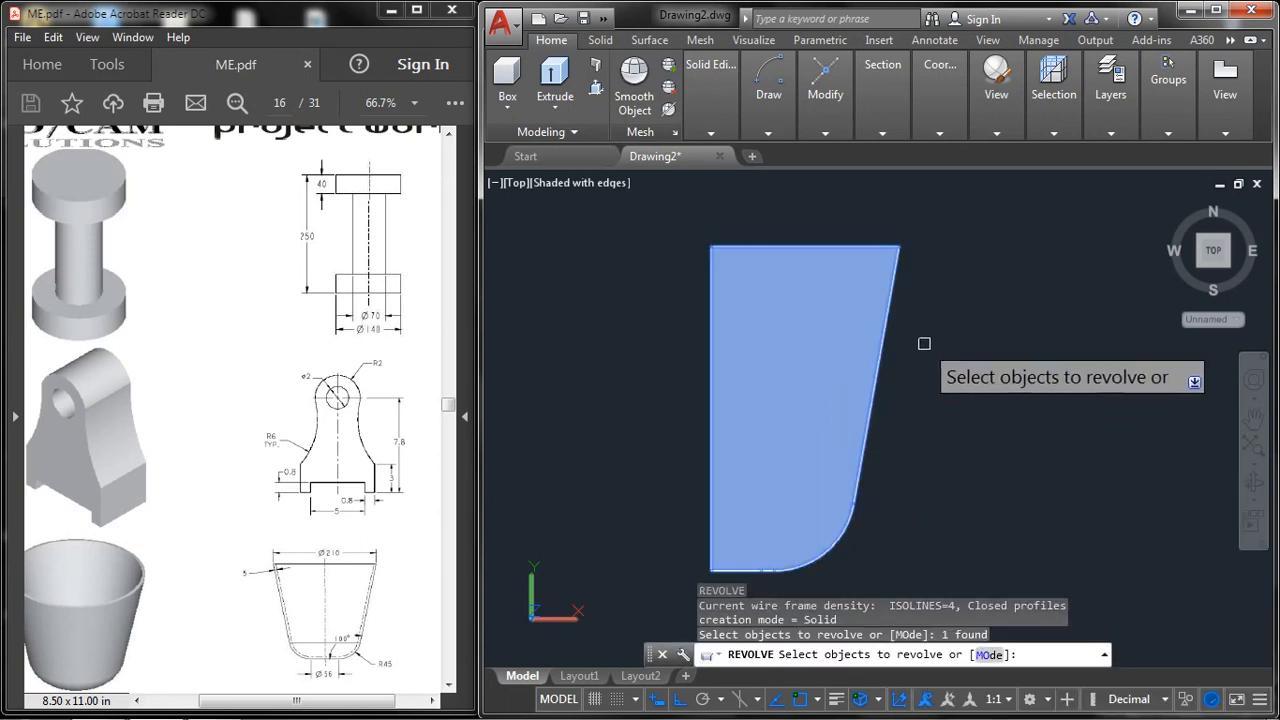
pyautogui.rightClick(940, 345)
pyautogui.click(980, 353)
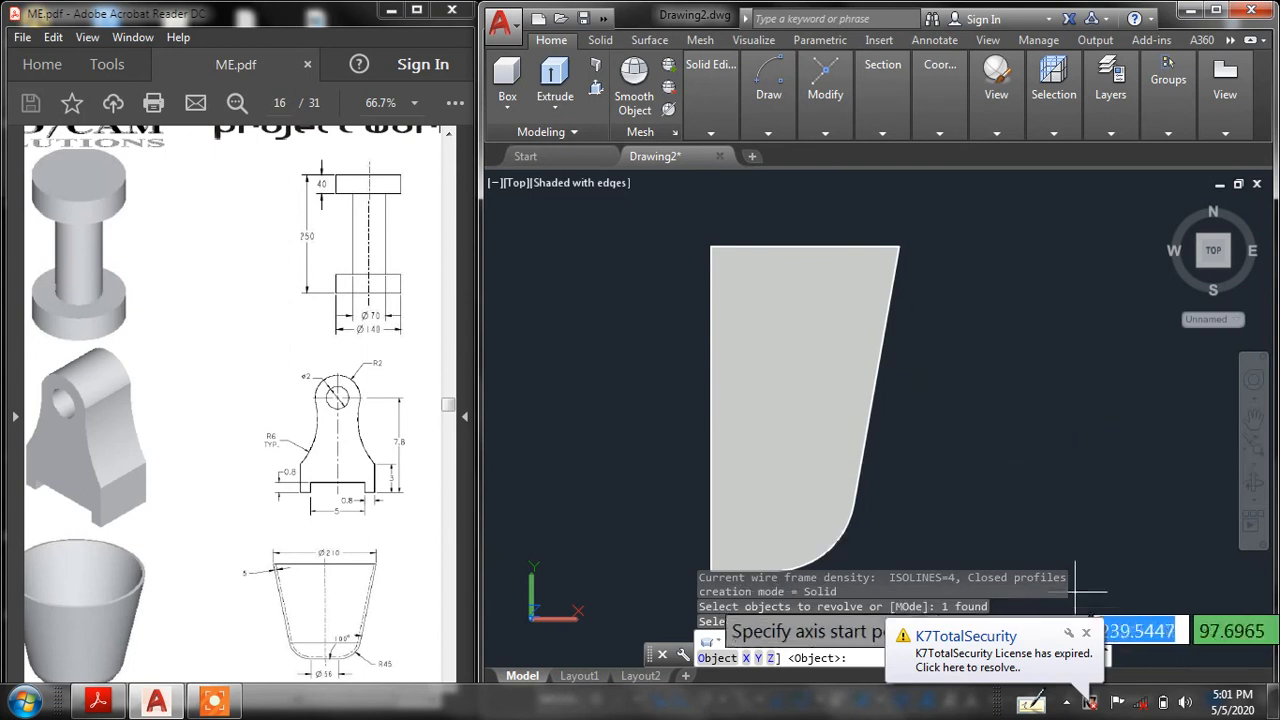
pyautogui.click(1073, 636)
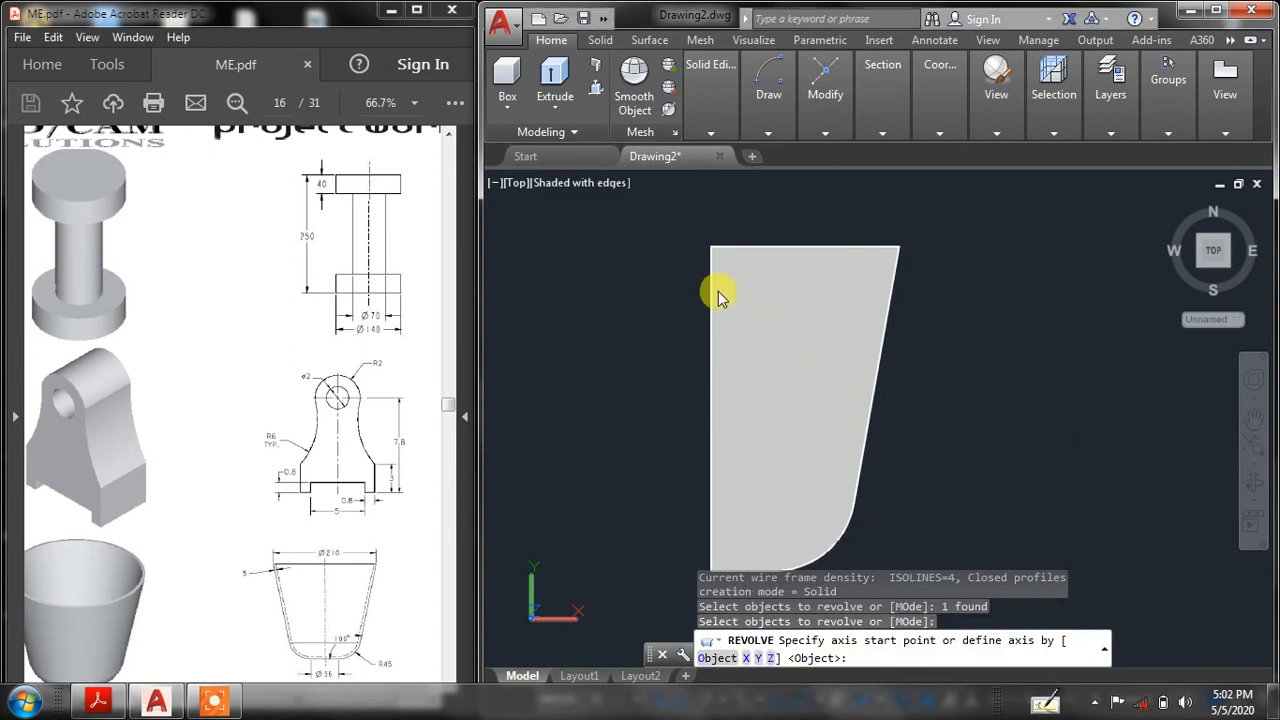
pyautogui.click(711, 247)
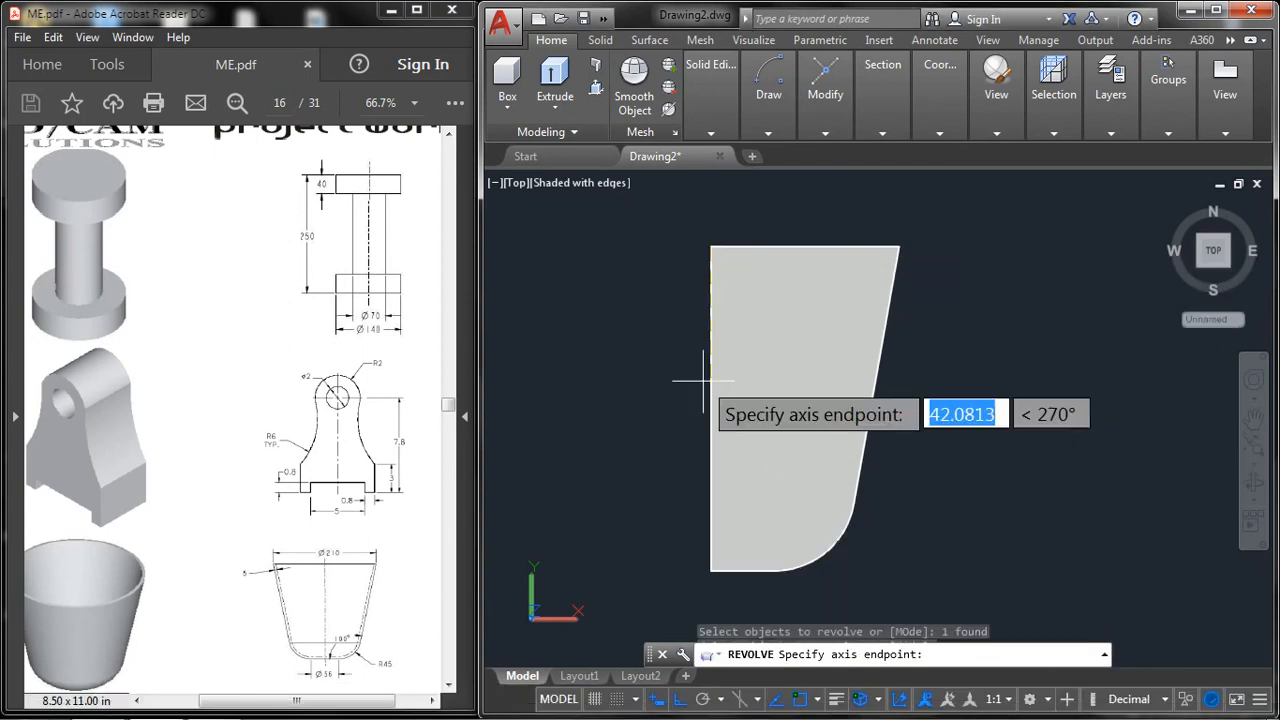
pyautogui.click(714, 515)
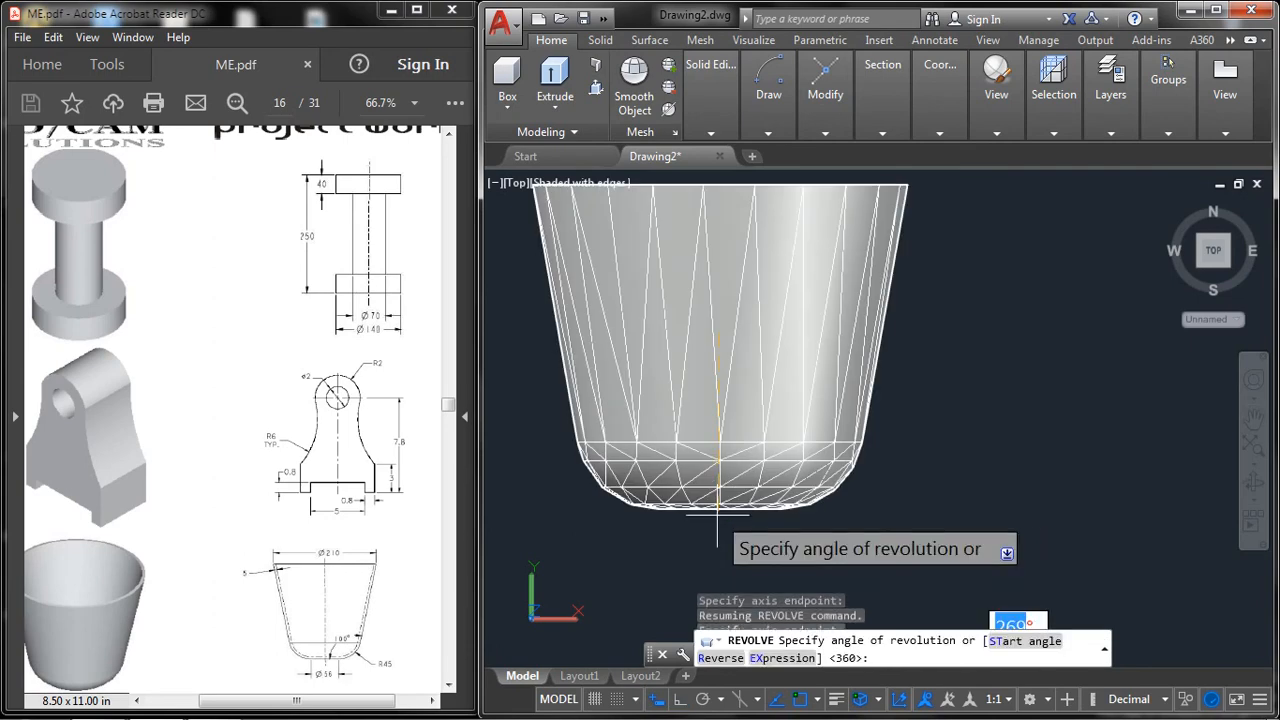
pyautogui.write('360')
pyautogui.press('Return')
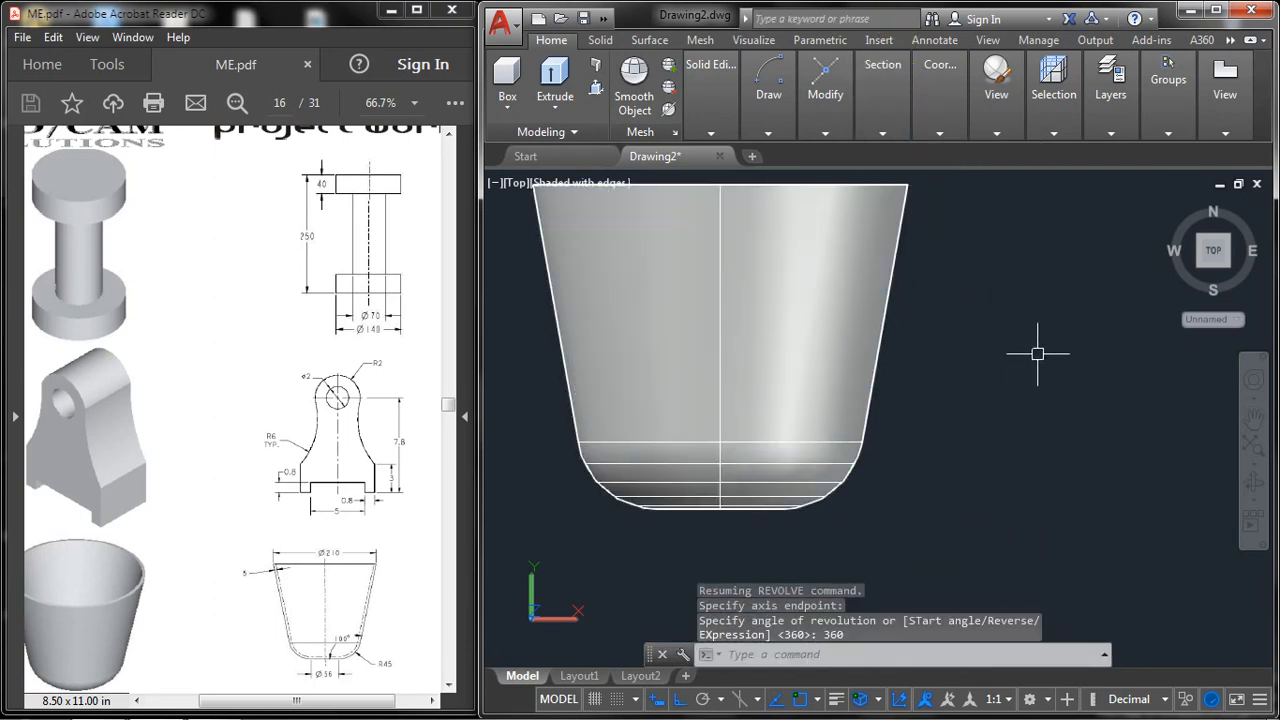
# Step: Begin a Shell on the solid cup body and remove its wide flat end face from the selection
pyautogui.moveTo(977, 305); pyautogui.dragTo(1004, 339, button='middle')
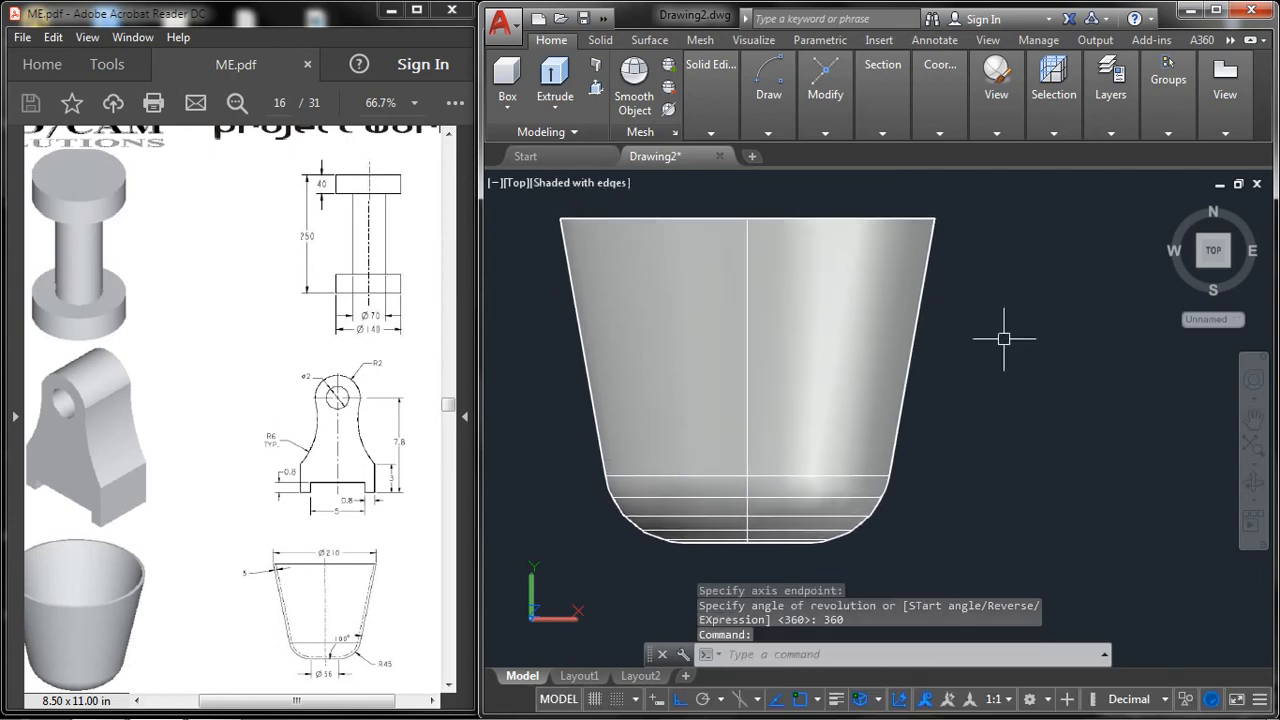
pyautogui.click(1253, 485)
pyautogui.moveTo(880, 450); pyautogui.dragTo(748, 308)
pyautogui.rightClick(1036, 305)
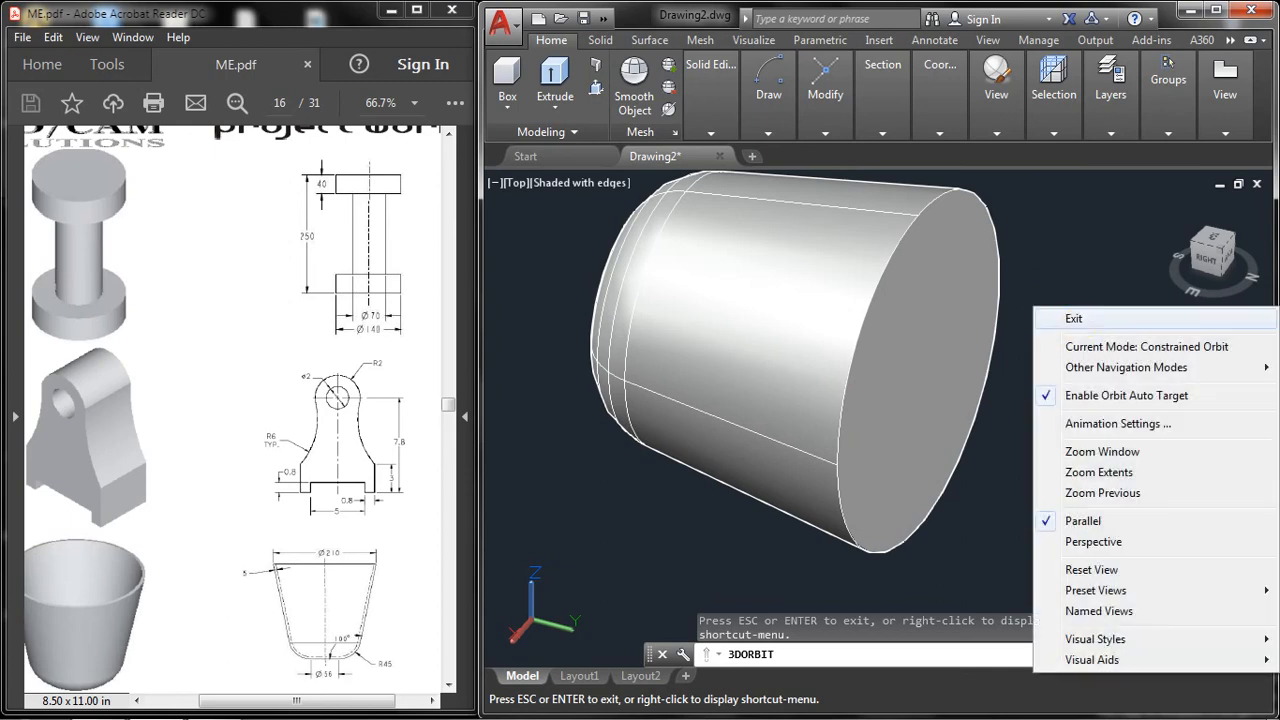
pyautogui.click(1073, 322)
pyautogui.moveTo(868, 319)
pyautogui.mouseDown(button='middle')
pyautogui.moveTo(888, 373)
pyautogui.moveTo(860, 311)
pyautogui.mouseUp(button='middle')
pyautogui.scroll(-1, 885, 353)
pyautogui.click(726, 131)
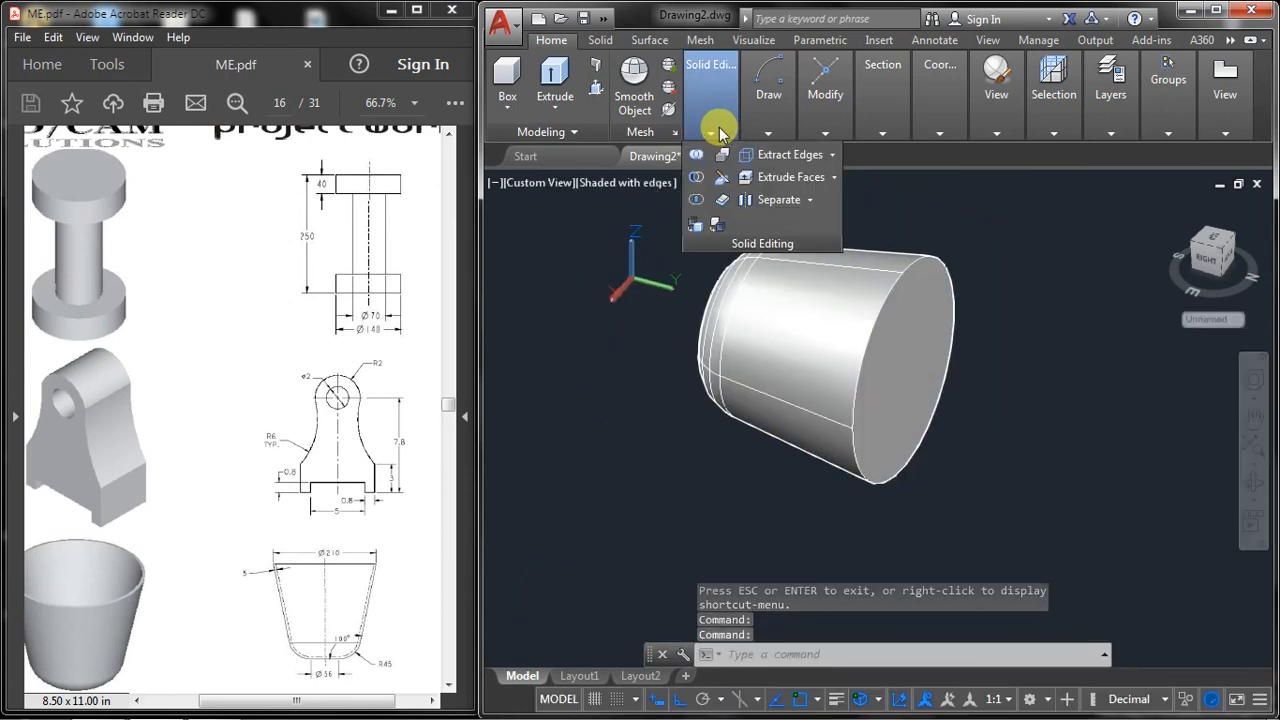
pyautogui.click(810, 199)
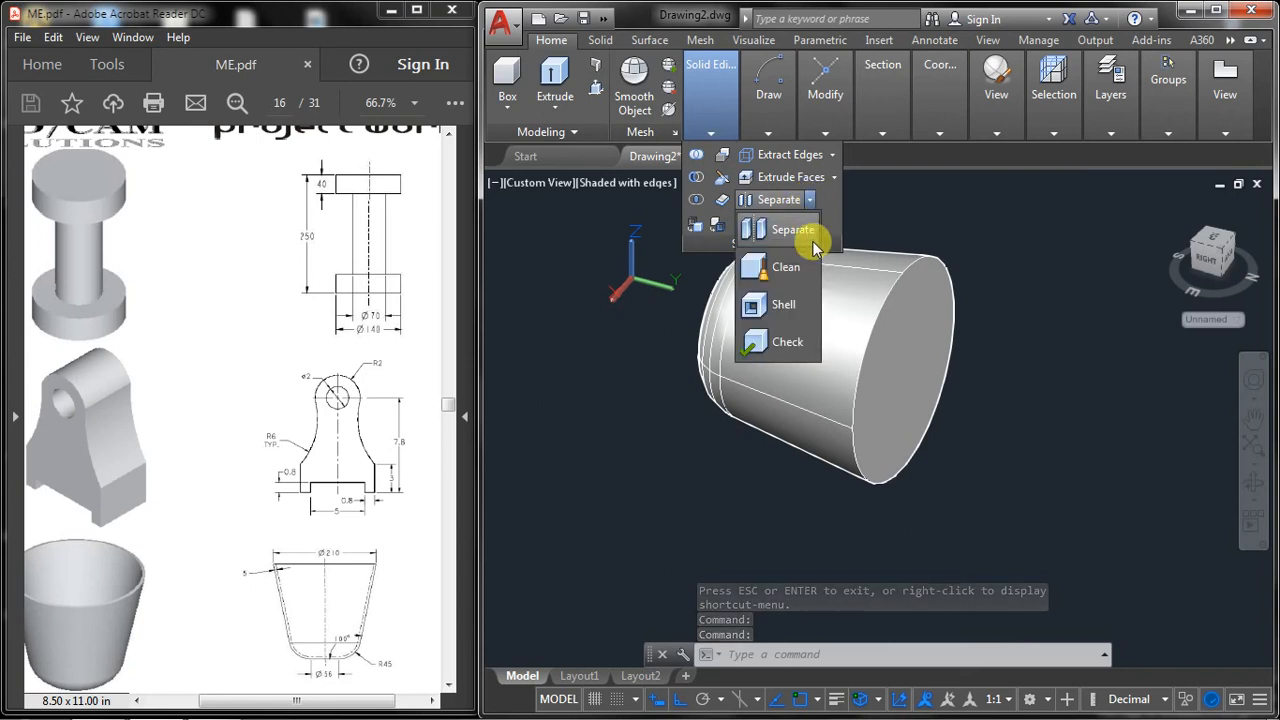
pyautogui.click(782, 307)
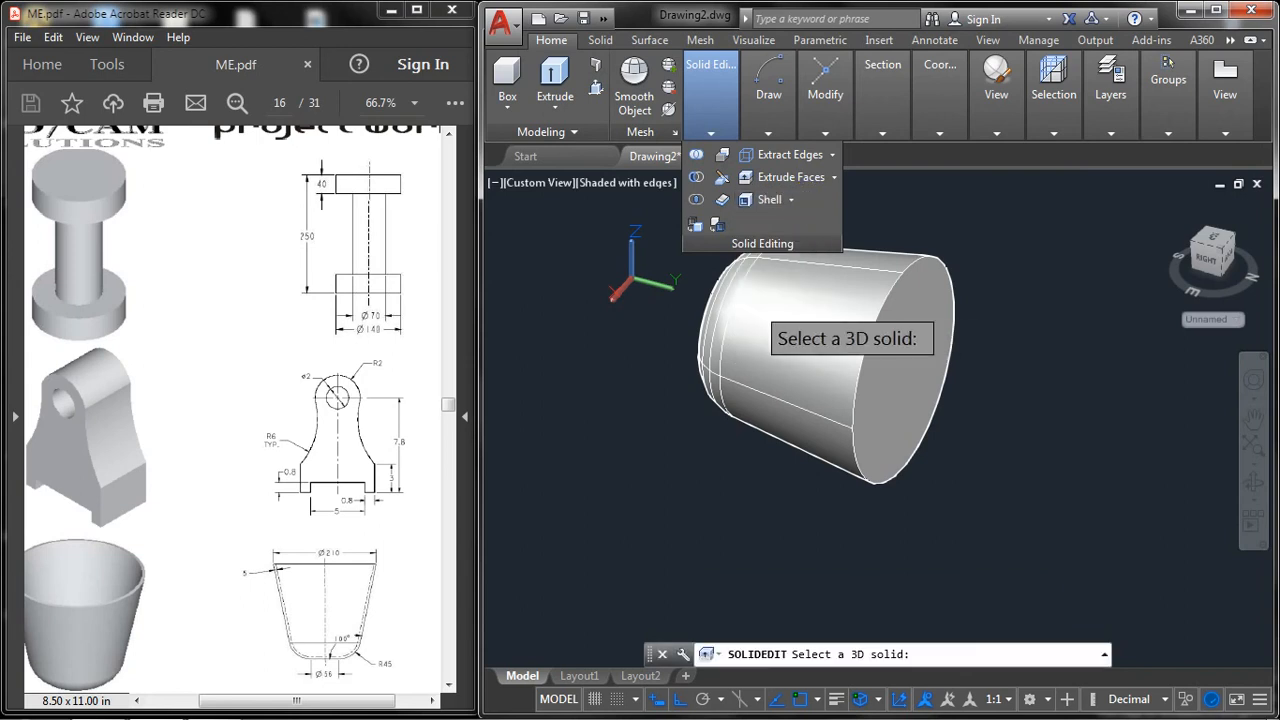
pyautogui.click(822, 290)
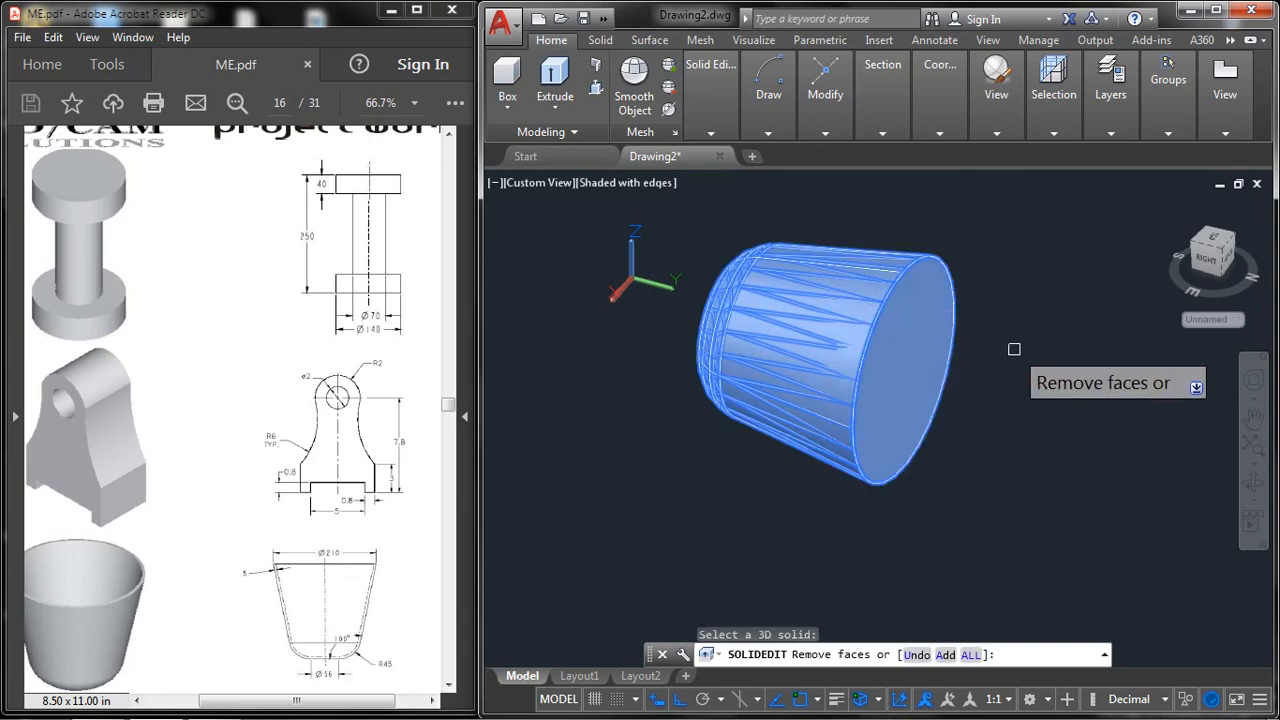
pyautogui.scroll(2, 1012, 348)
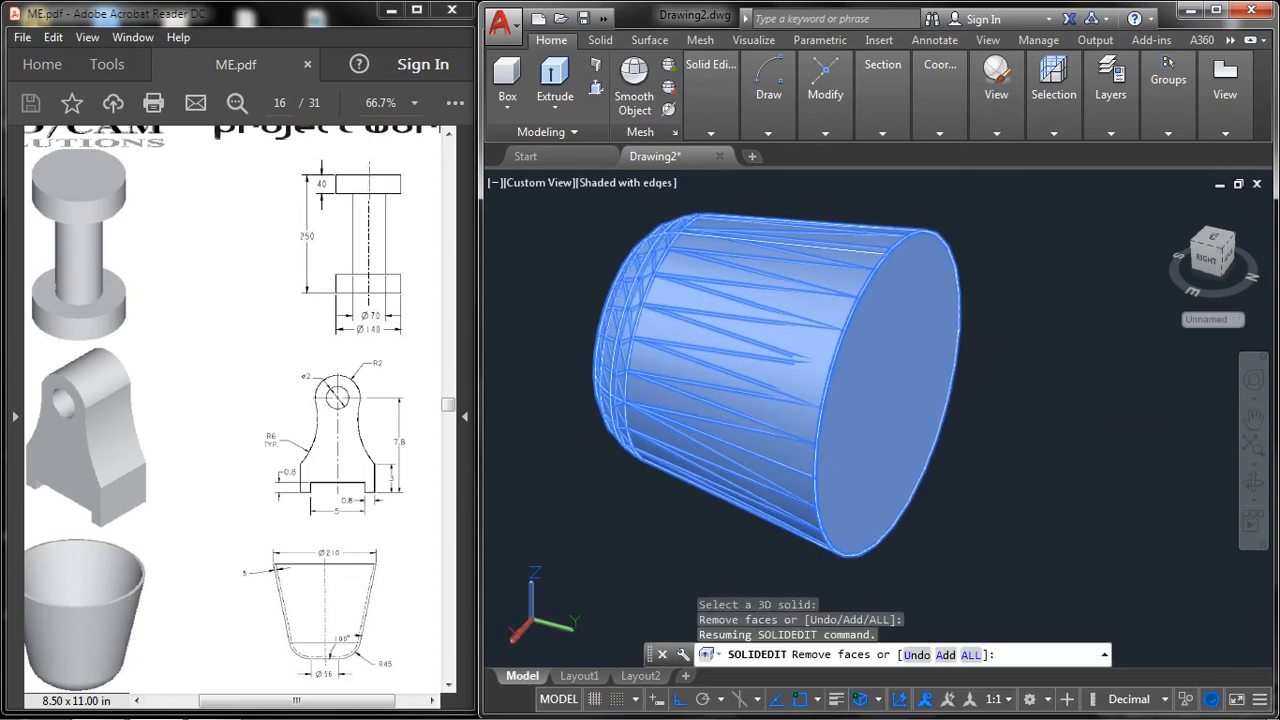
pyautogui.click(906, 393)
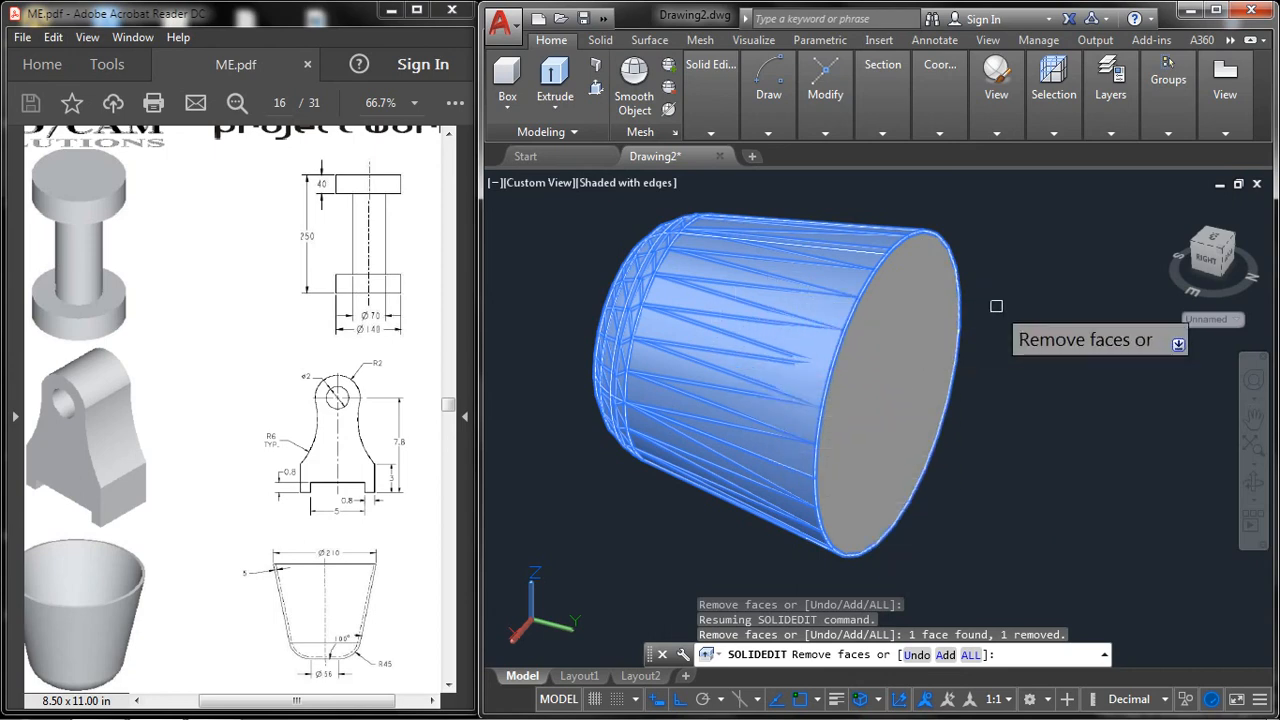
# Step: Hollow the cup with a shell offset distance of 5 and finish solid editing
pyautogui.press('Return')
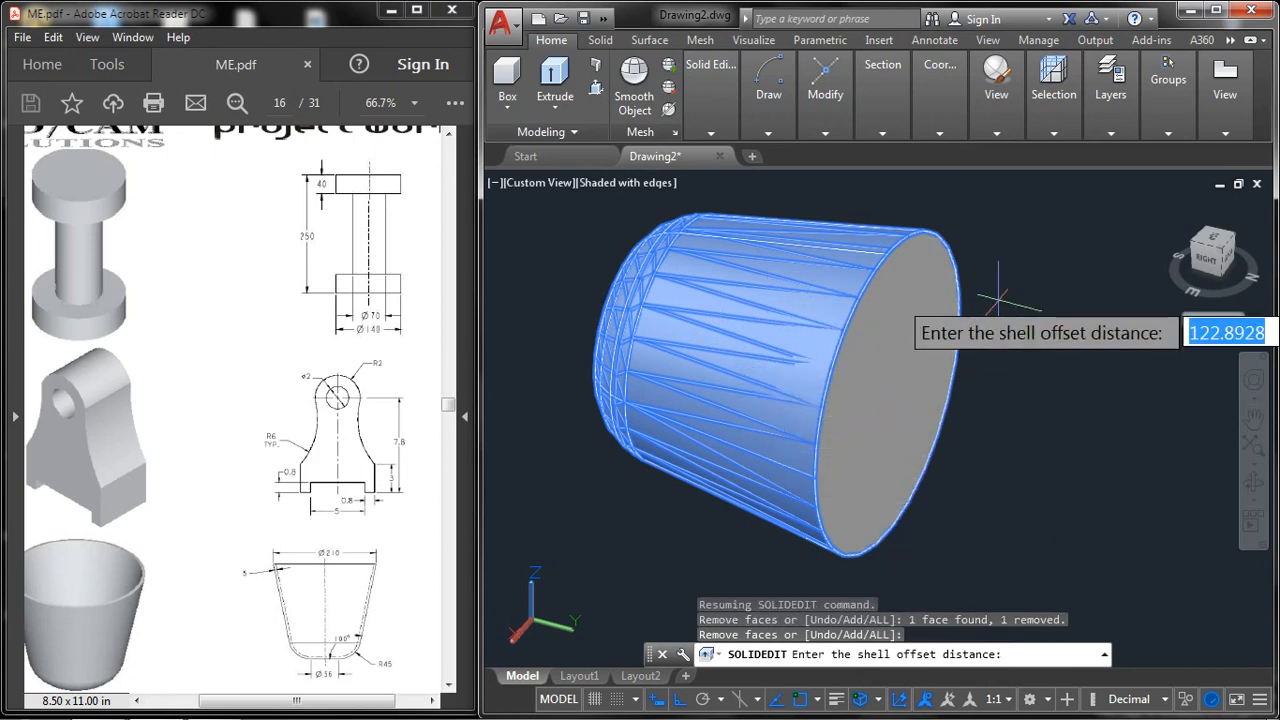
pyautogui.write('5')
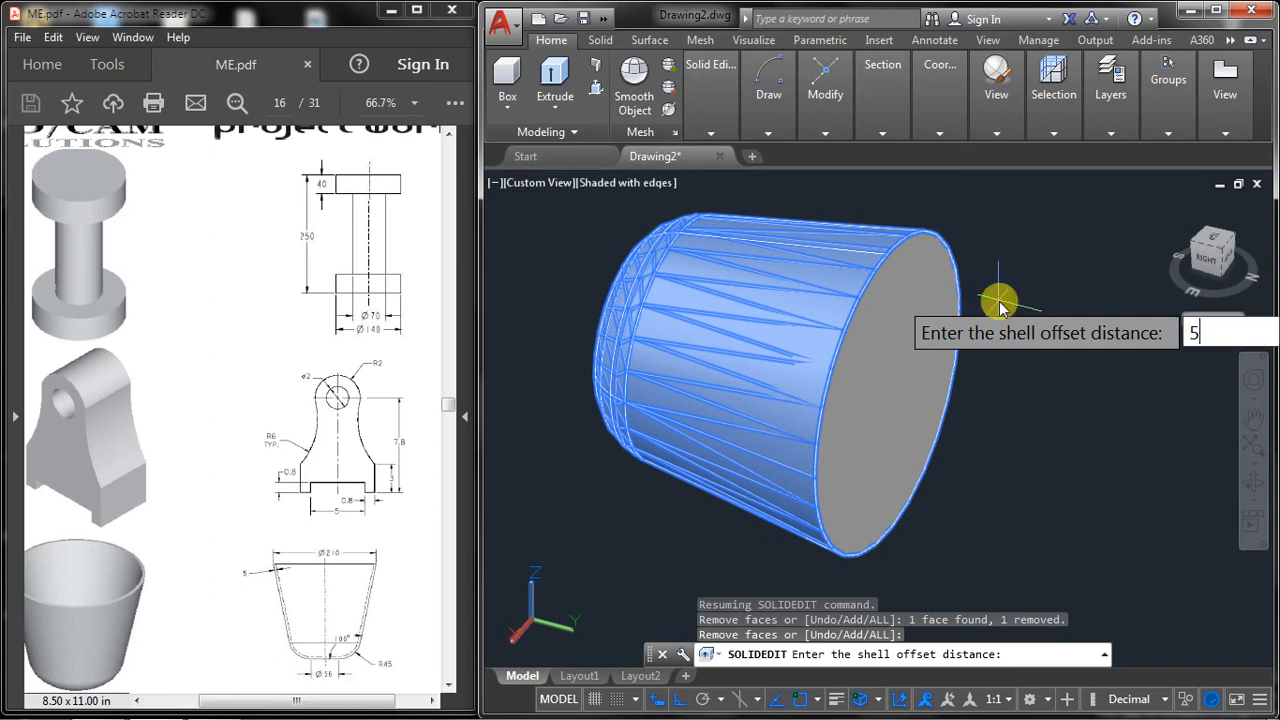
pyautogui.press('Return')
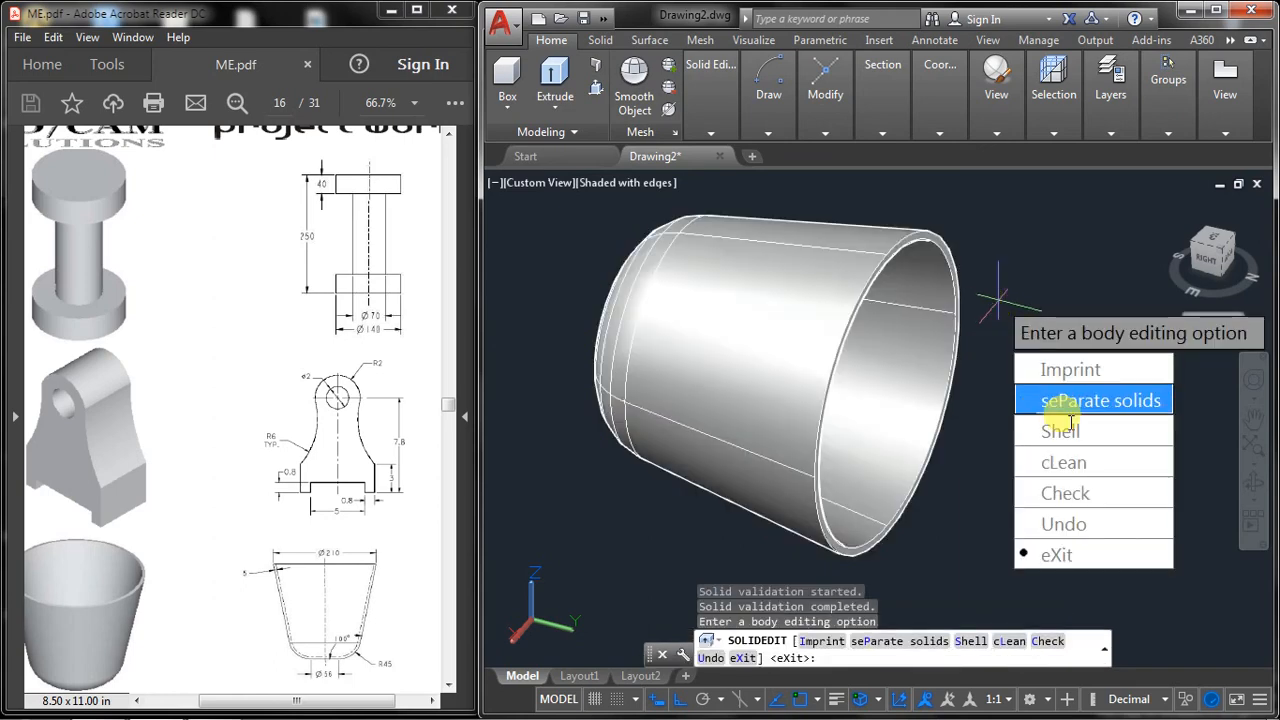
pyautogui.click(1045, 553)
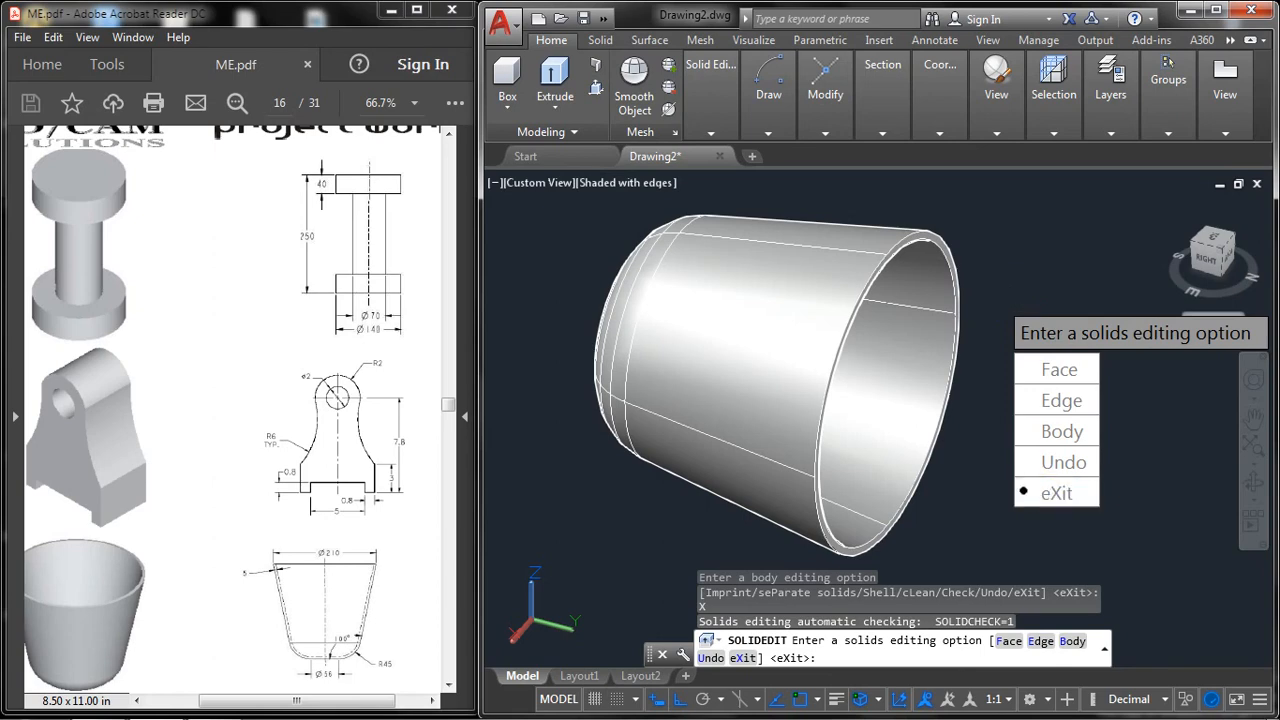
pyautogui.click(1048, 492)
pyautogui.click(1257, 483)
pyautogui.moveTo(1134, 434); pyautogui.dragTo(1023, 277)
pyautogui.rightClick(1030, 290)
pyautogui.click(1073, 303)
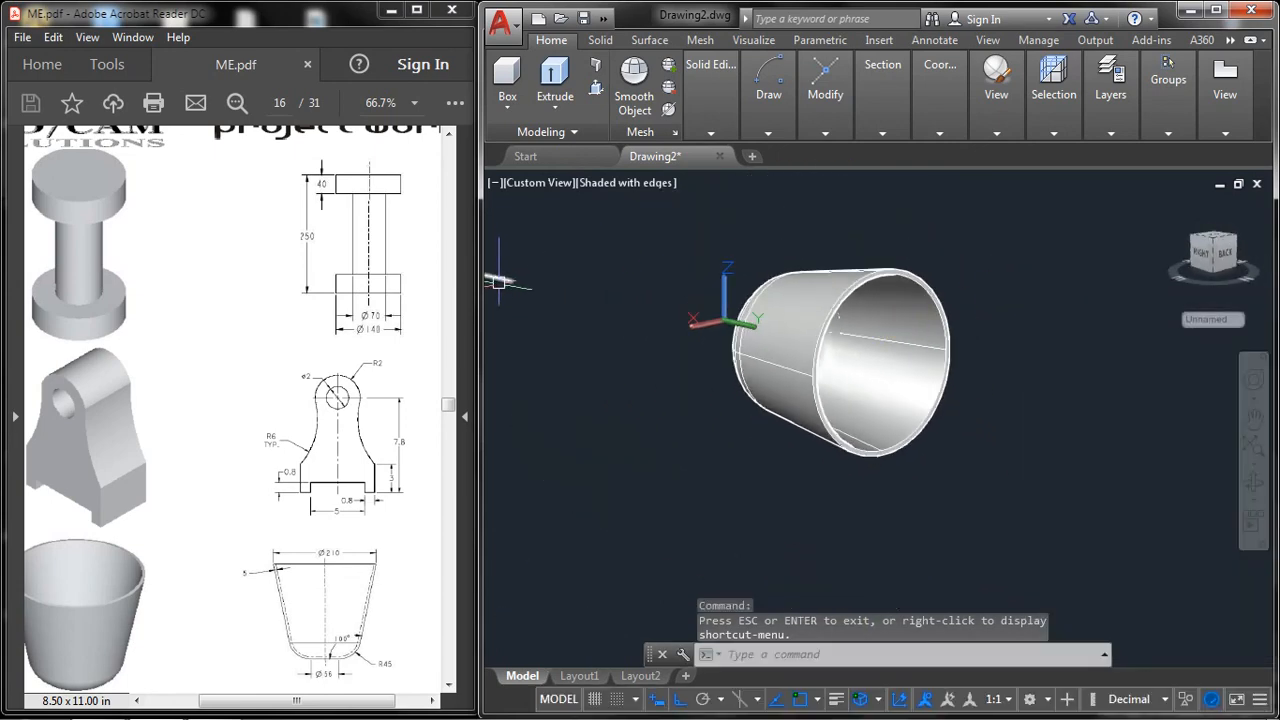
pyautogui.click(599, 265)
pyautogui.press('Return')
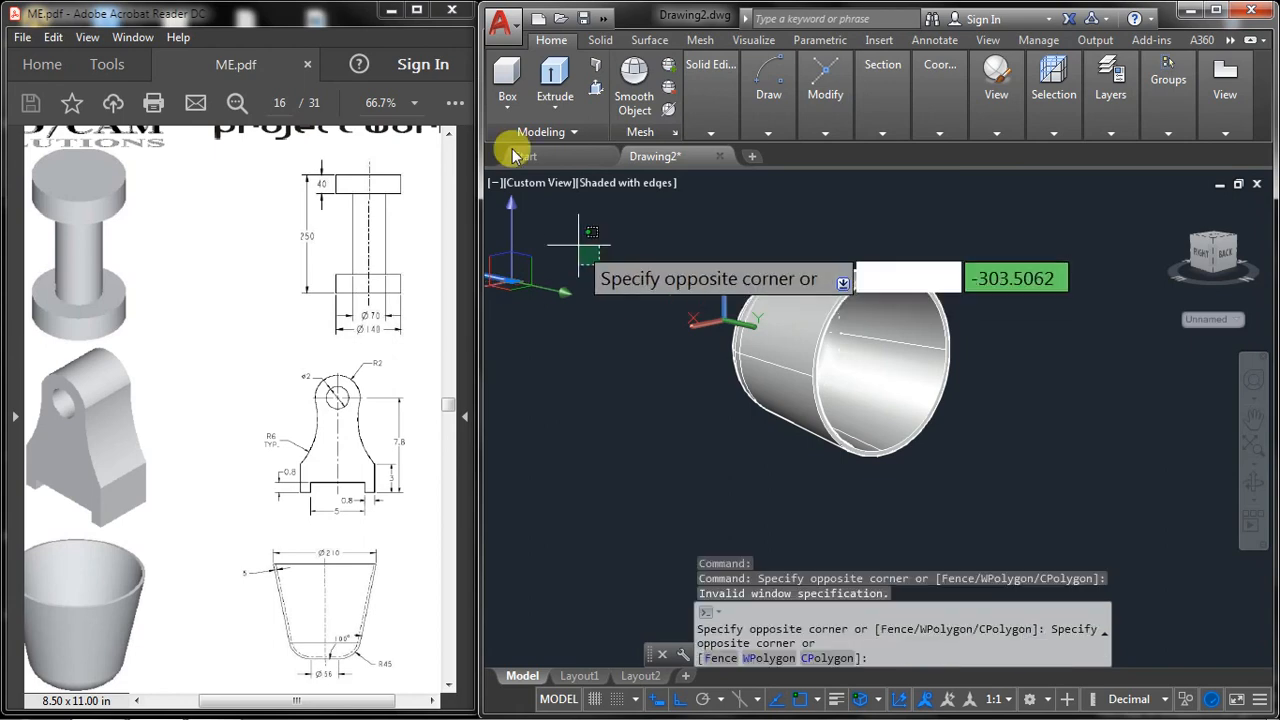
pyautogui.press('Return')
pyautogui.press('Escape')
pyautogui.press('Escape')
pyautogui.press('Escape')
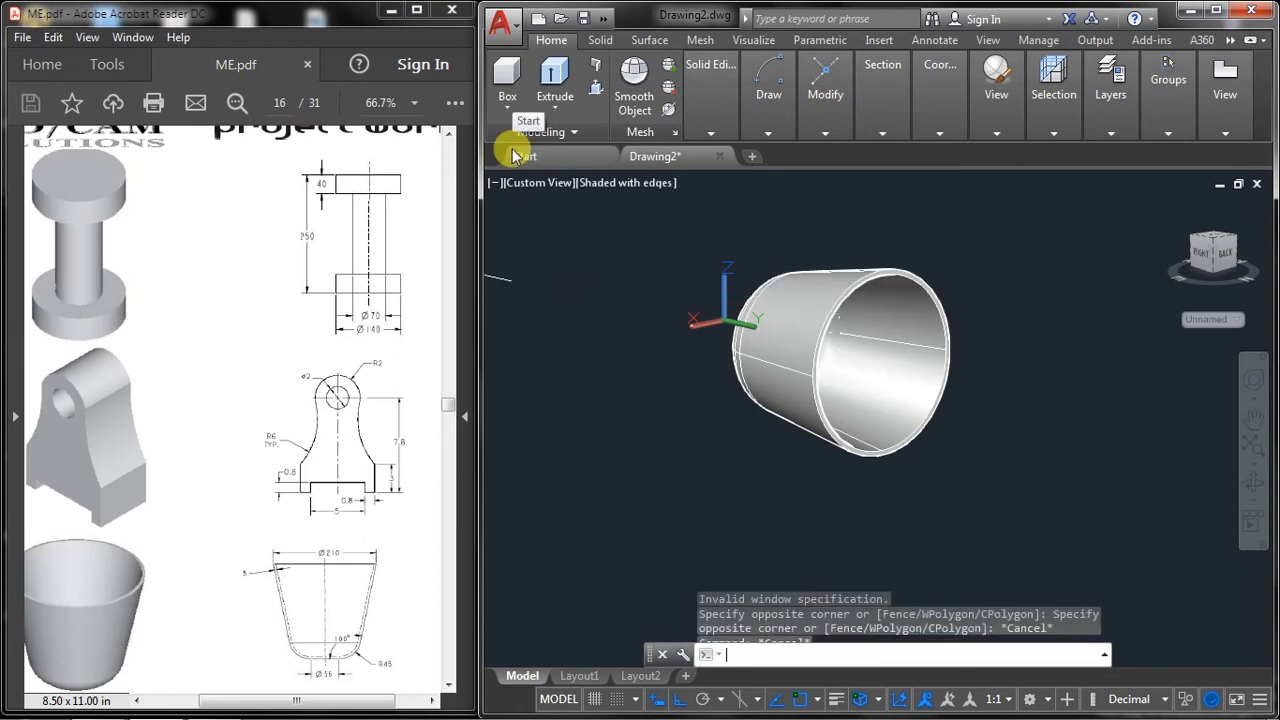
# Step: Erase the stray line lying outside the hollow cup beyond its closed end
pyautogui.click(508, 281)
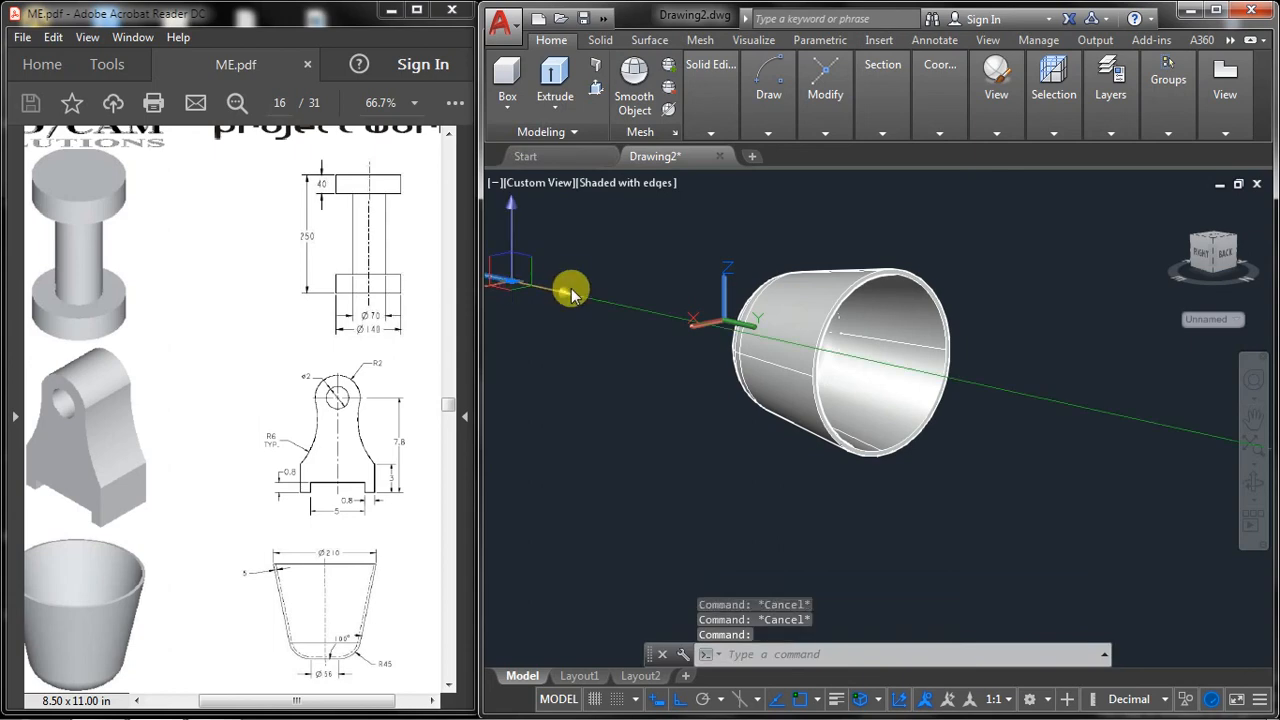
pyautogui.write('e')
pyautogui.press('Return')
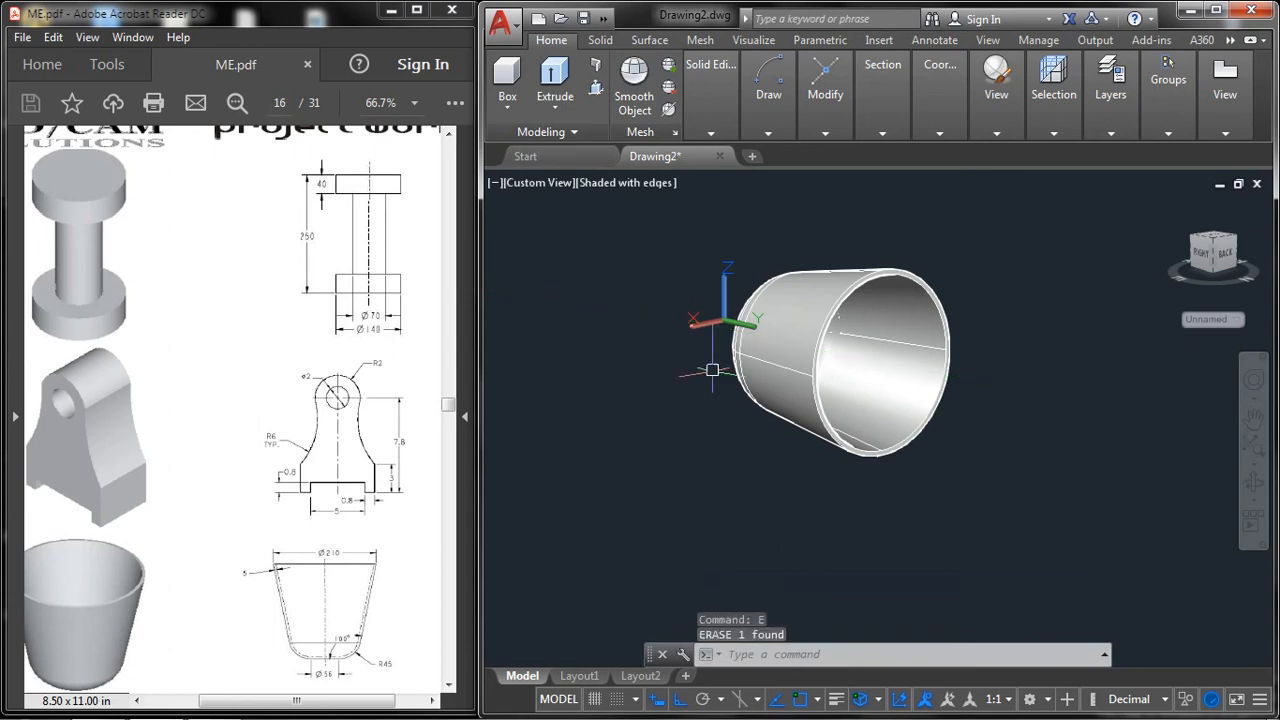
# Step: Turn the cup to look into its open end and set the visual style to Realistic, trying Shaded first
pyautogui.scroll(4, 795, 357)
pyautogui.moveTo(814, 343); pyautogui.dragTo(746, 383, button='middle')
pyautogui.click(1252, 481)
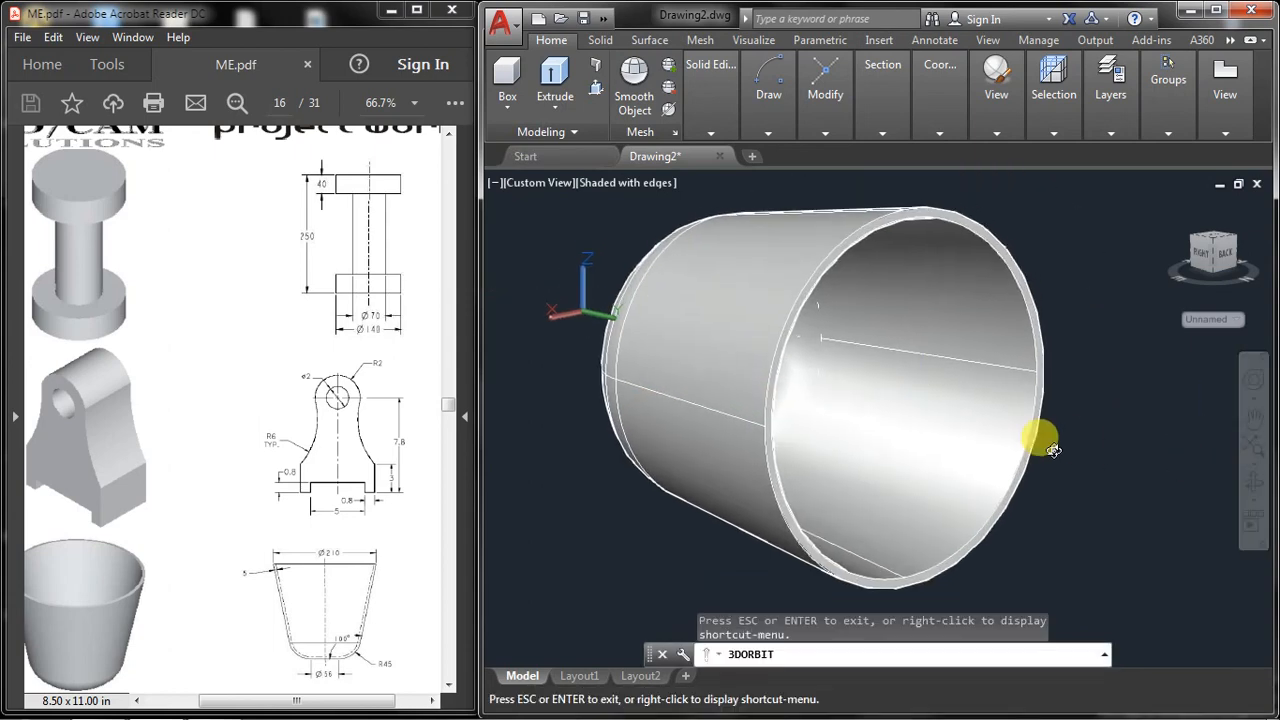
pyautogui.moveTo(1053, 450); pyautogui.dragTo(971, 371)
pyautogui.rightClick(1014, 254)
pyautogui.click(1072, 287)
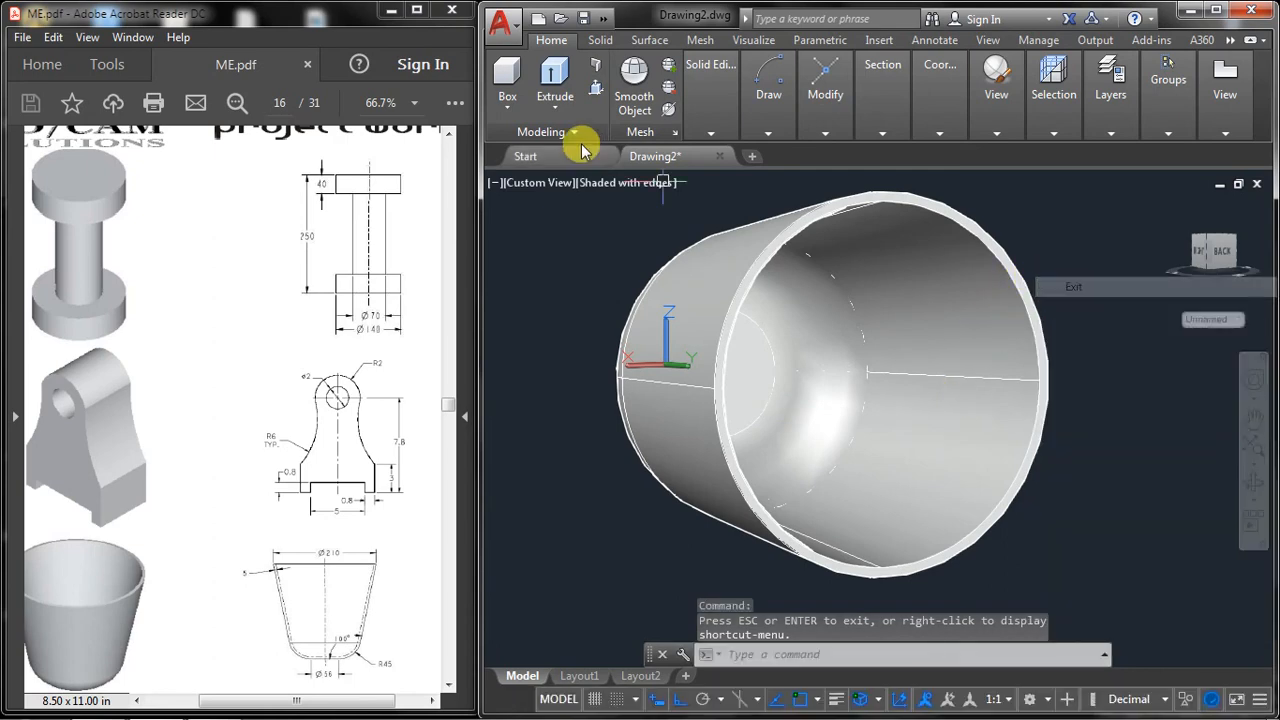
pyautogui.click(607, 182)
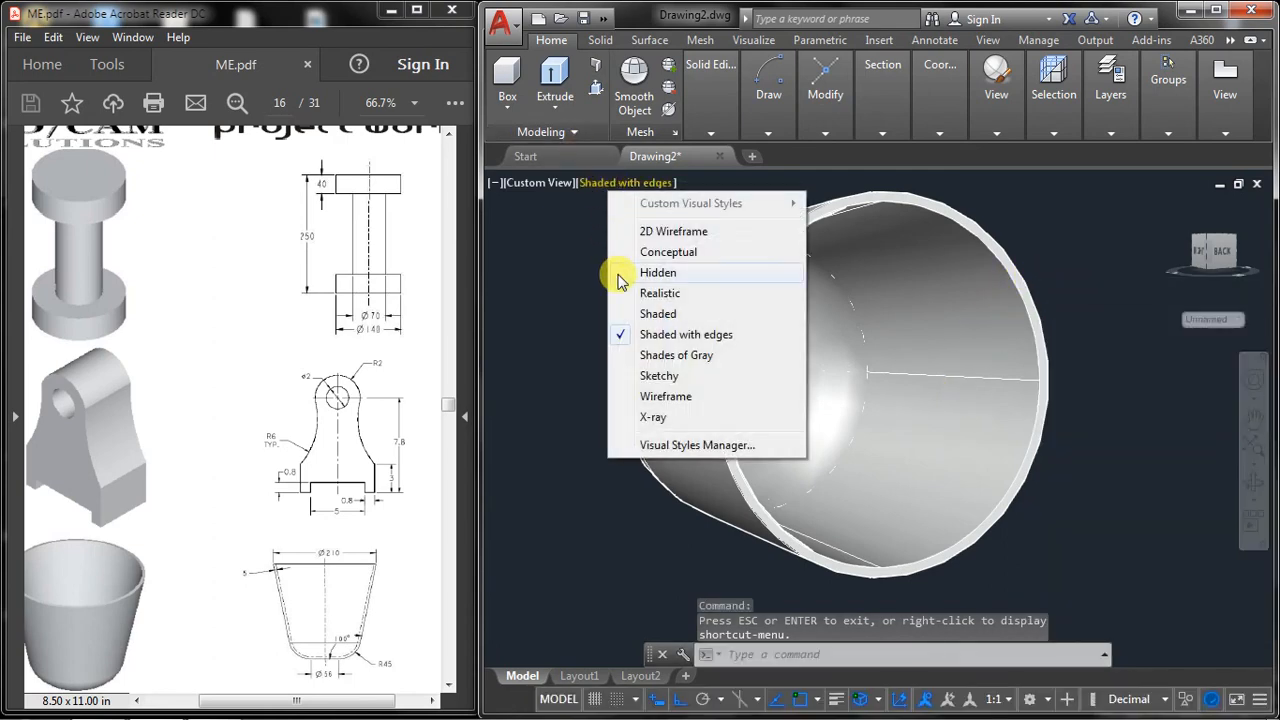
pyautogui.click(657, 313)
pyautogui.click(605, 183)
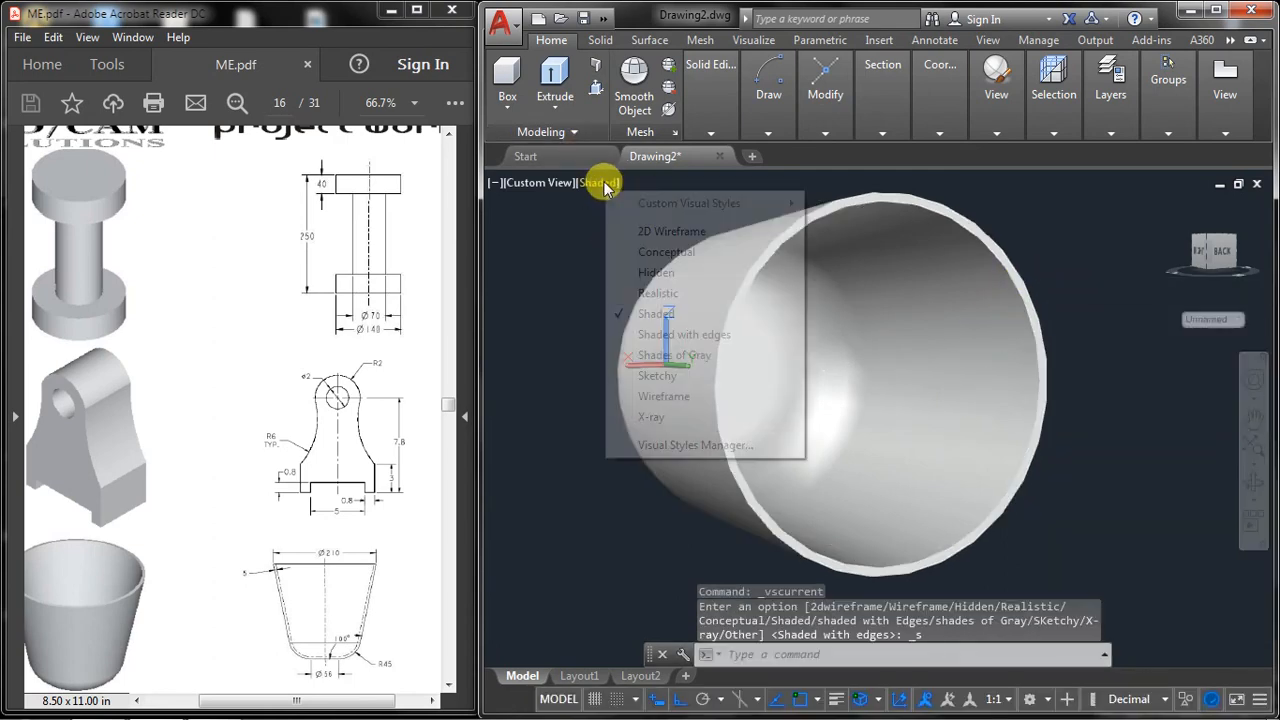
pyautogui.click(626, 291)
pyautogui.scroll(2, 614, 287)
pyautogui.scroll(-3, 628, 291)
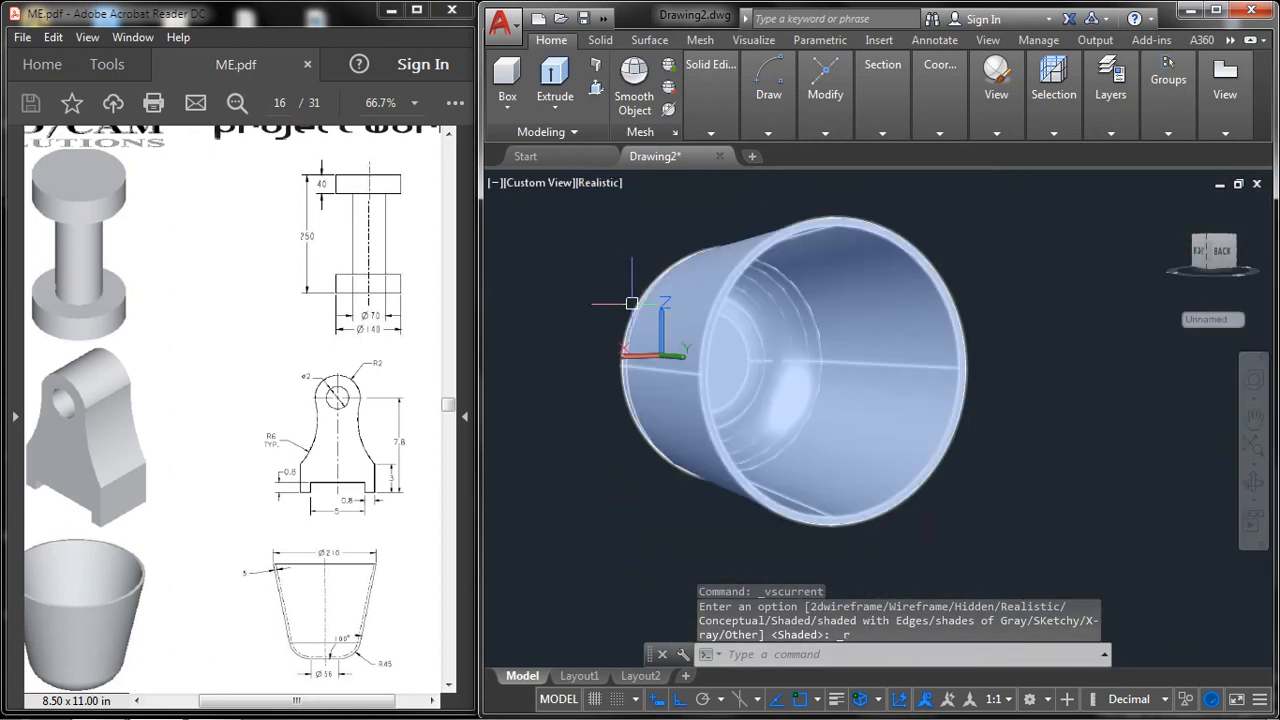
pyautogui.moveTo(628, 291); pyautogui.dragTo(704, 331, button='middle')
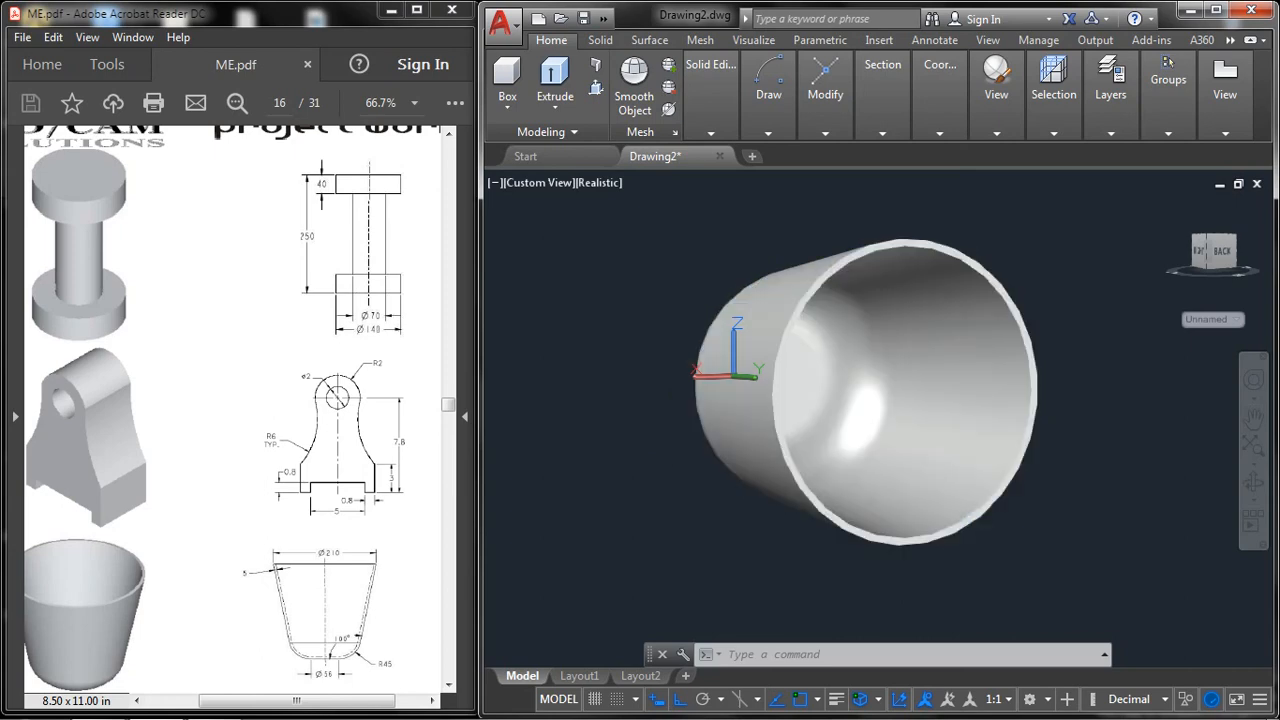
pyautogui.moveTo(850, 390); pyautogui.dragTo(801, 375, button='middle')
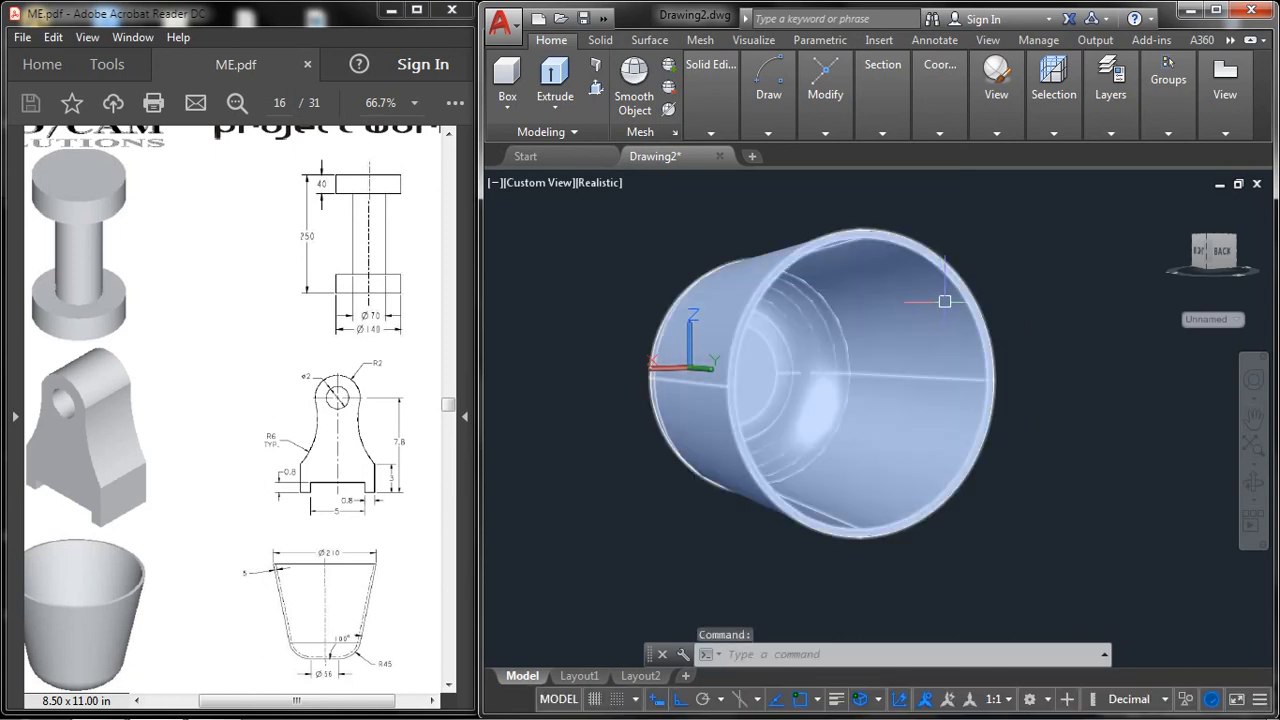
pyautogui.moveTo(912, 344); pyautogui.dragTo(920, 348, button='middle')
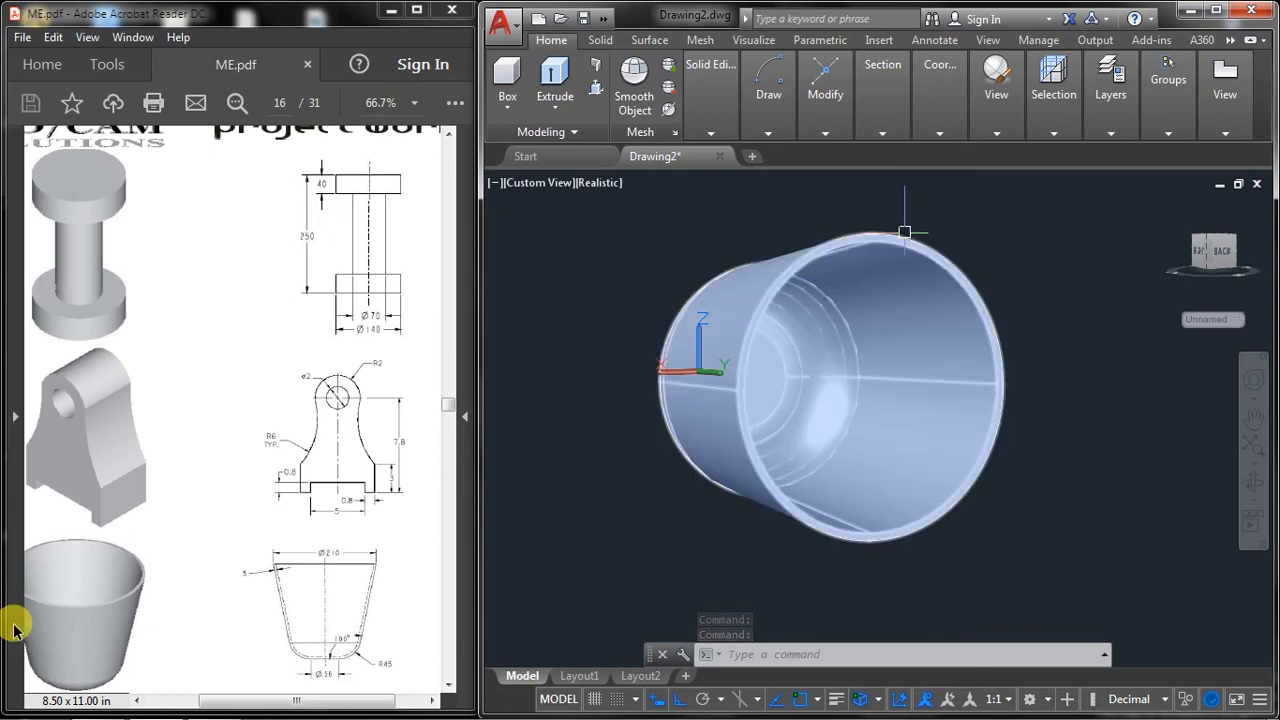
pyautogui.moveTo(196, 712)
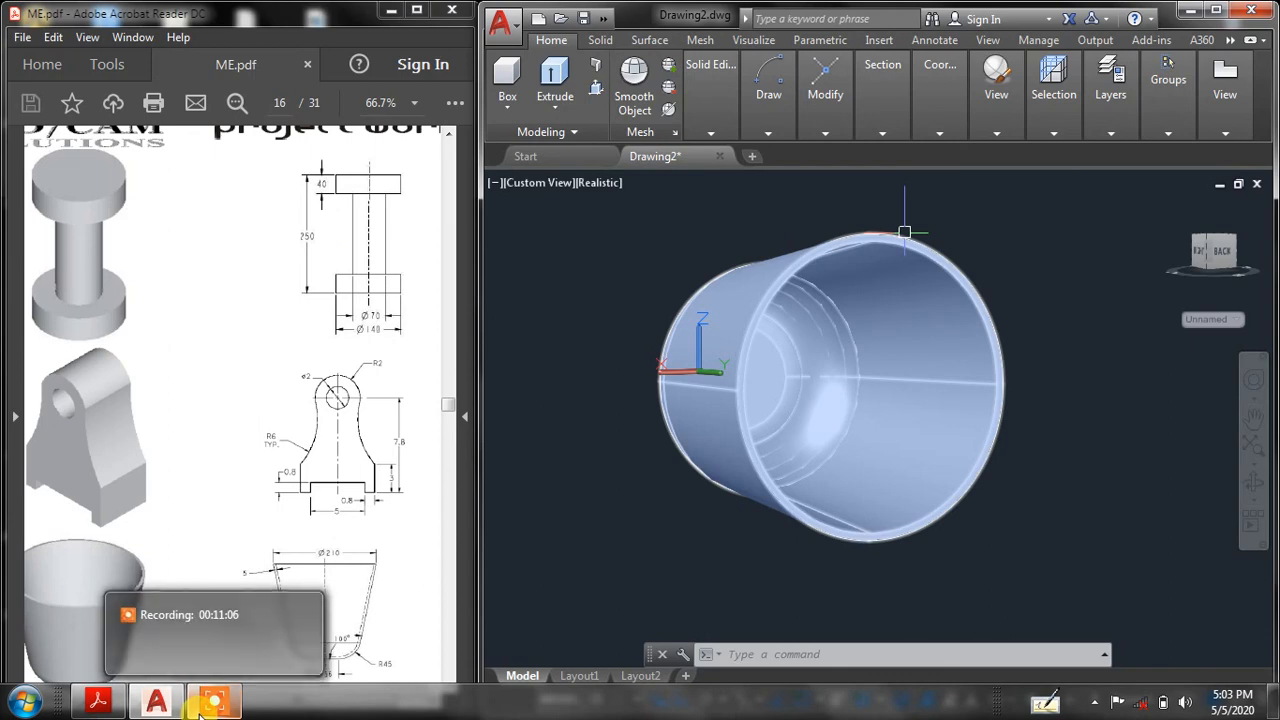